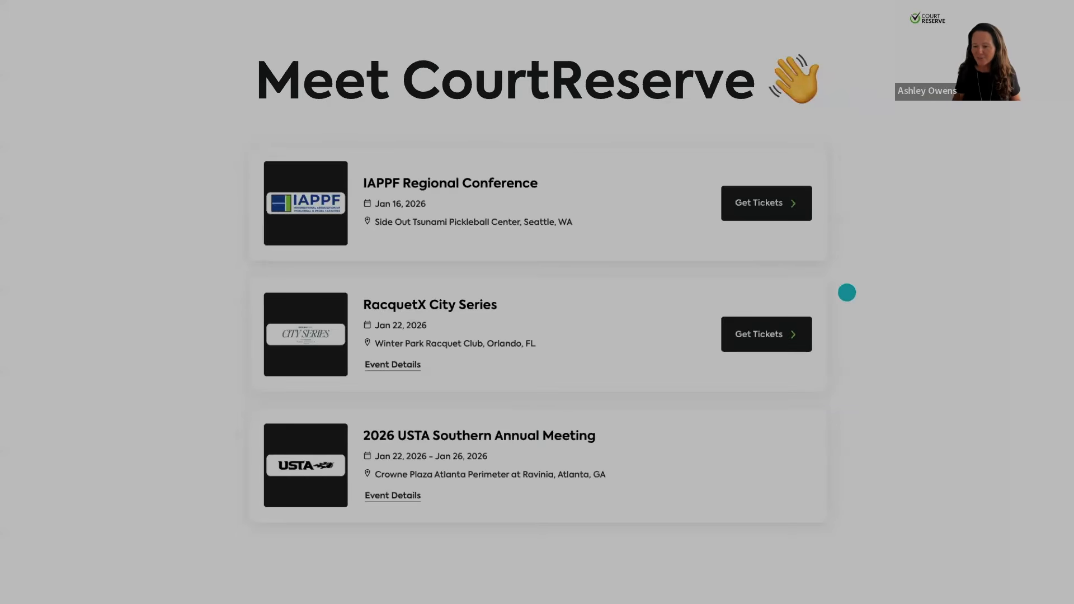
# Exit the slide presentation, close both Canva tabs and return to the Winter Garden scheduler in CourtReserve
pyautogui.moveTo(16, 561)
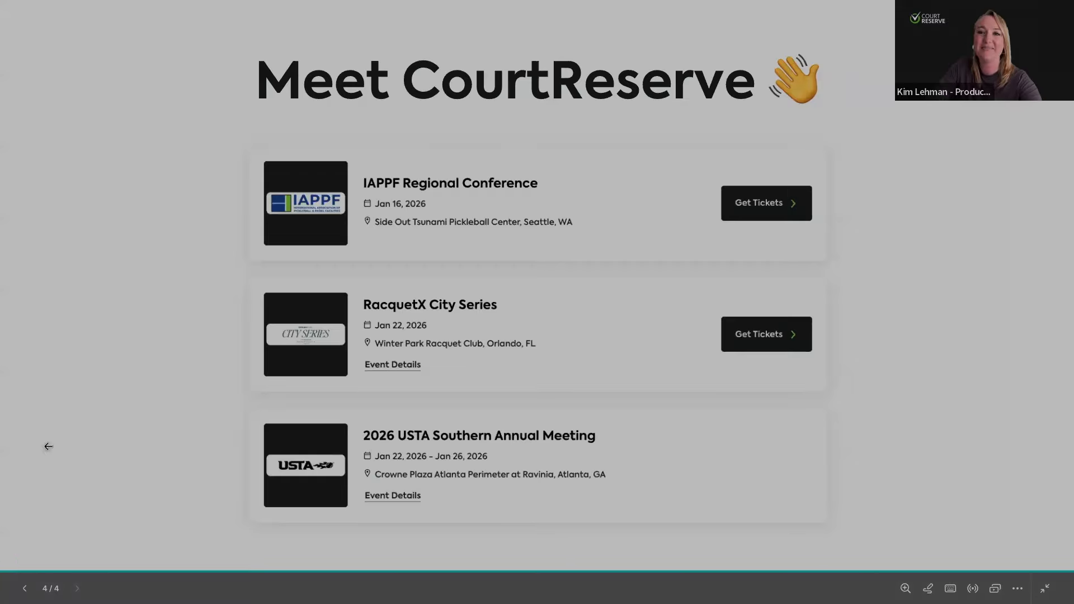
pyautogui.press('Escape')
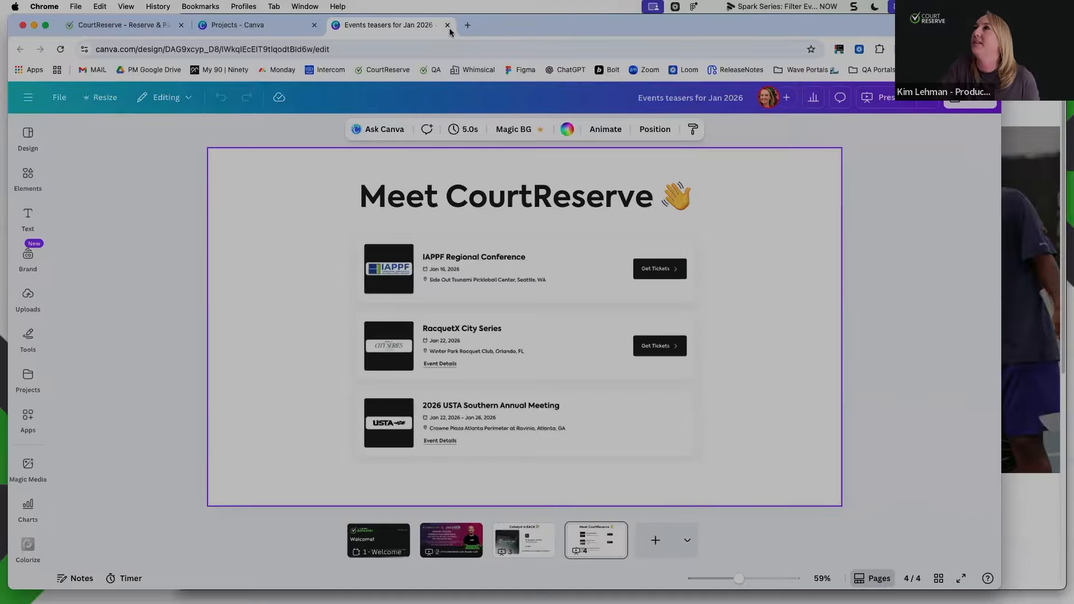
pyautogui.press('super+w')
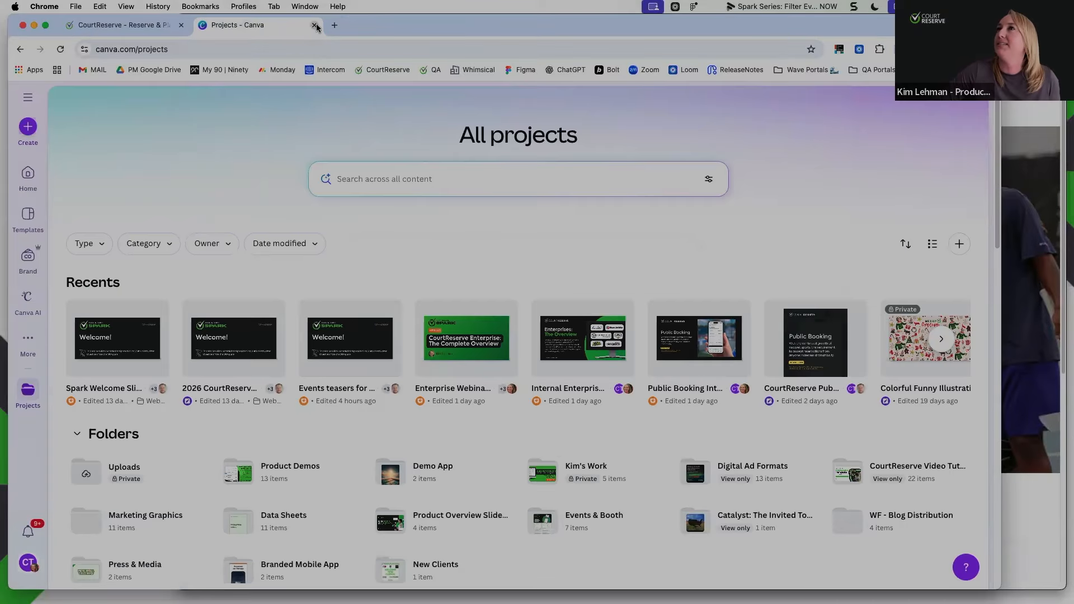
pyautogui.press('super+w')
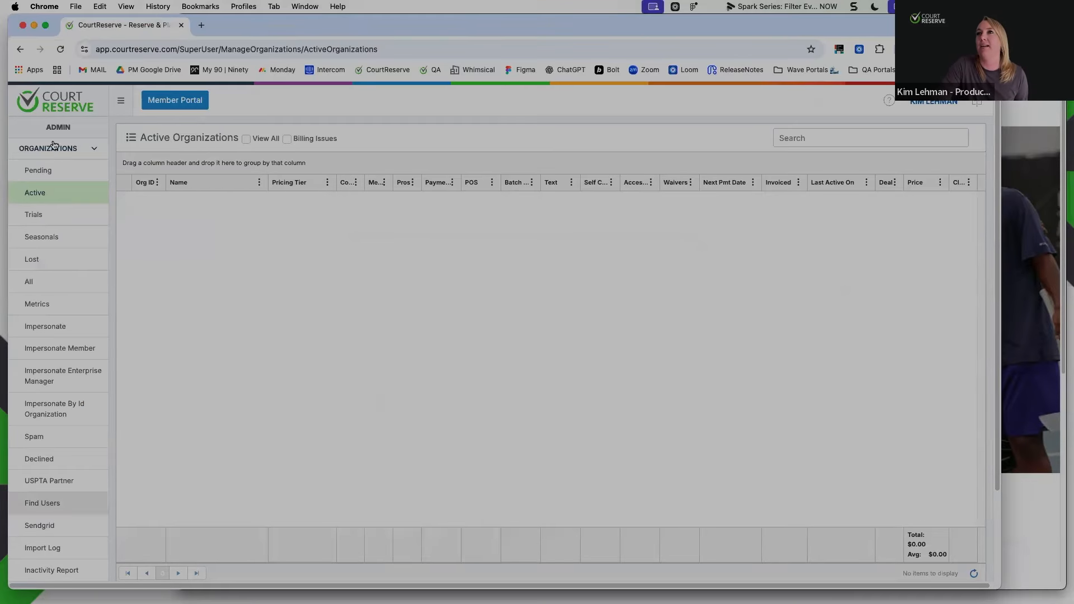
pyautogui.click(63, 112)
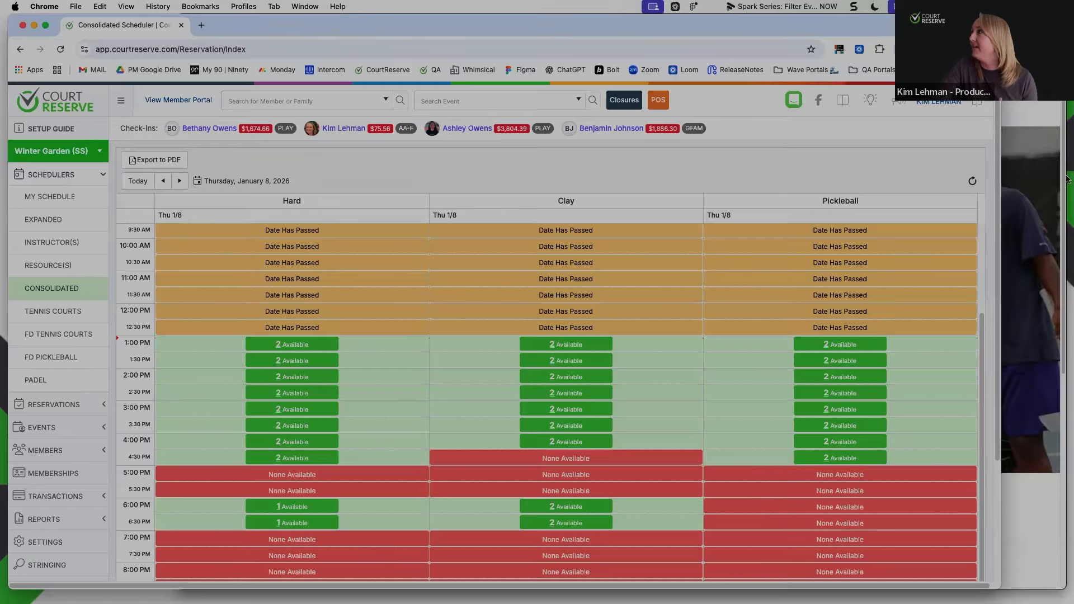
# Switch to the USTA National Campus portal window, widen it across the screen and enlarge the page
pyautogui.click(1034, 123)
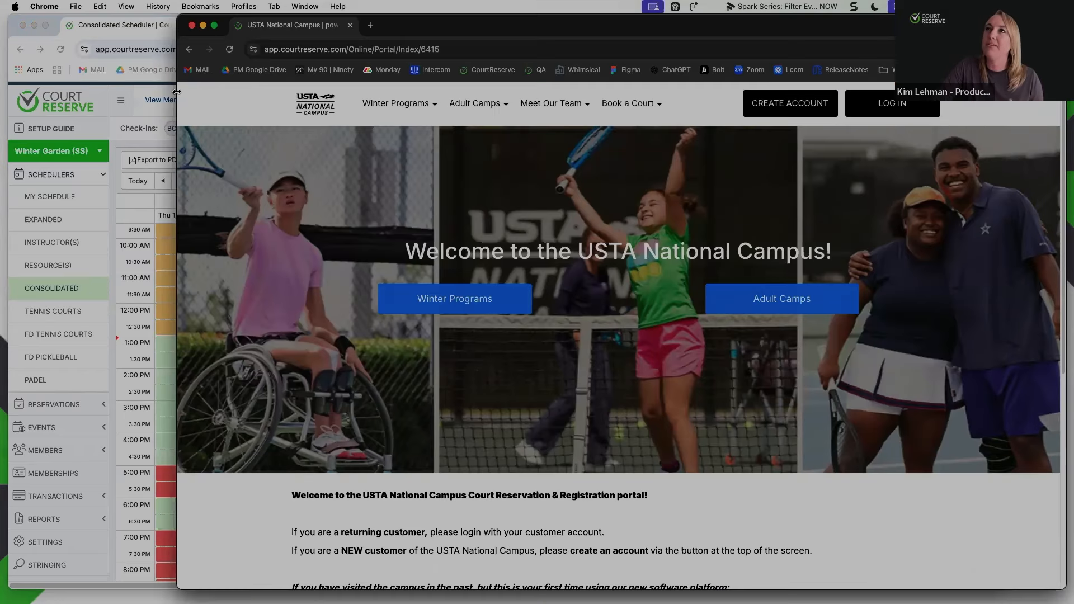
pyautogui.moveTo(13, 94); pyautogui.dragTo(2, 96)
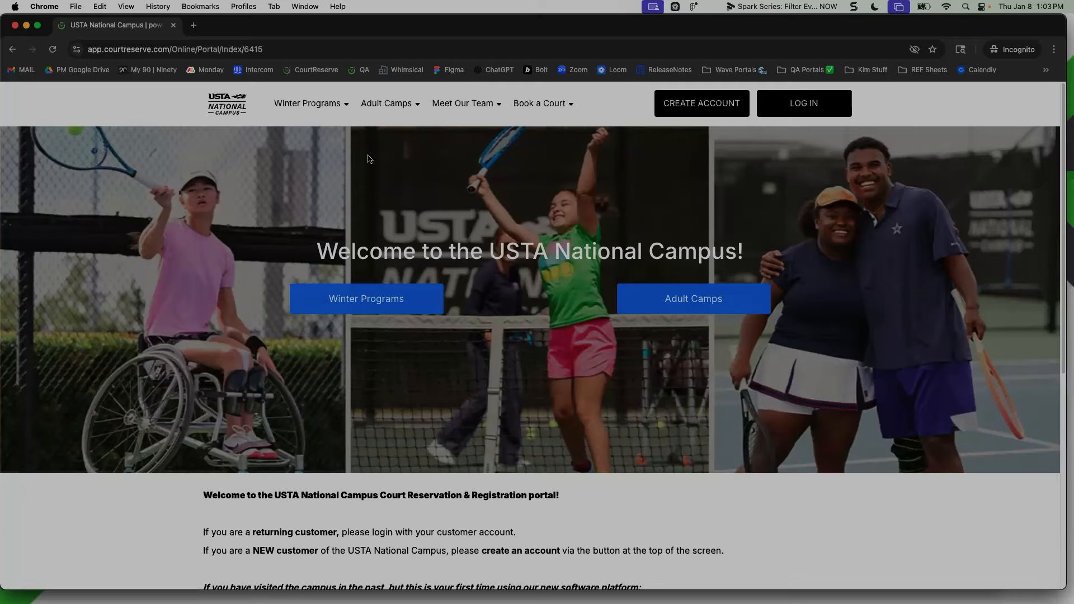
pyautogui.moveTo(490, 25); pyautogui.dragTo(495, 29)
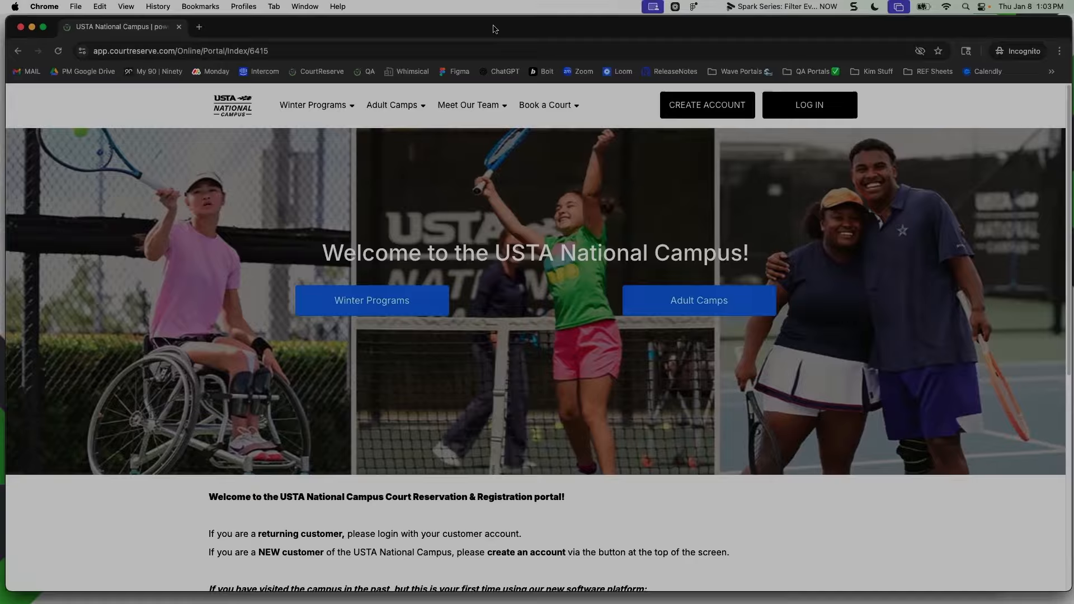
pyautogui.press('super+equal')
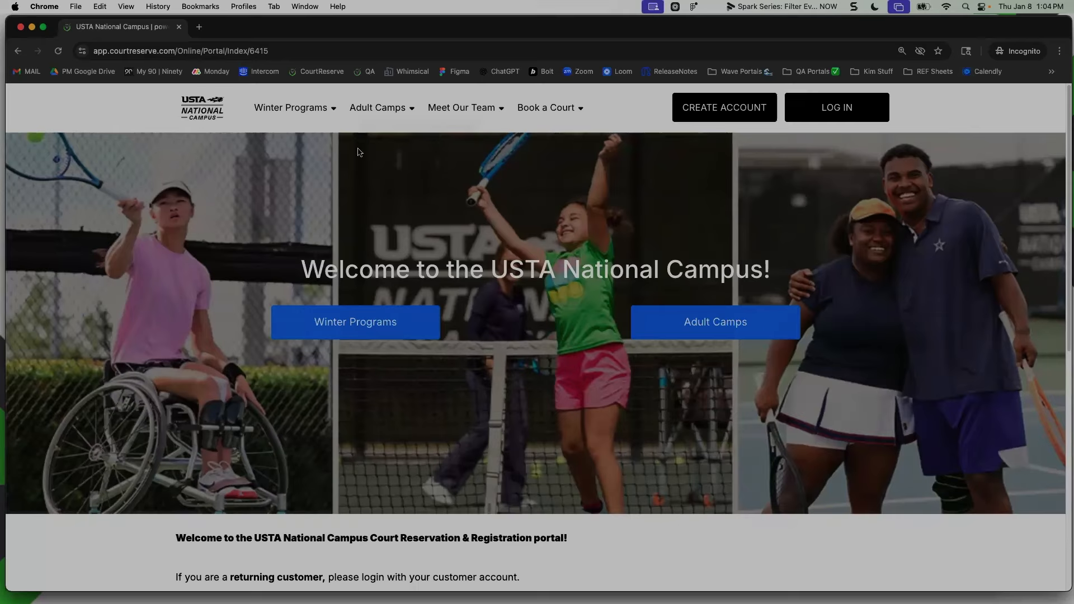
# Examine the portal's program navigation and view the Adult Tennis listings under Winter Programs
pyautogui.click(327, 115)
pyautogui.moveTo(328, 111)
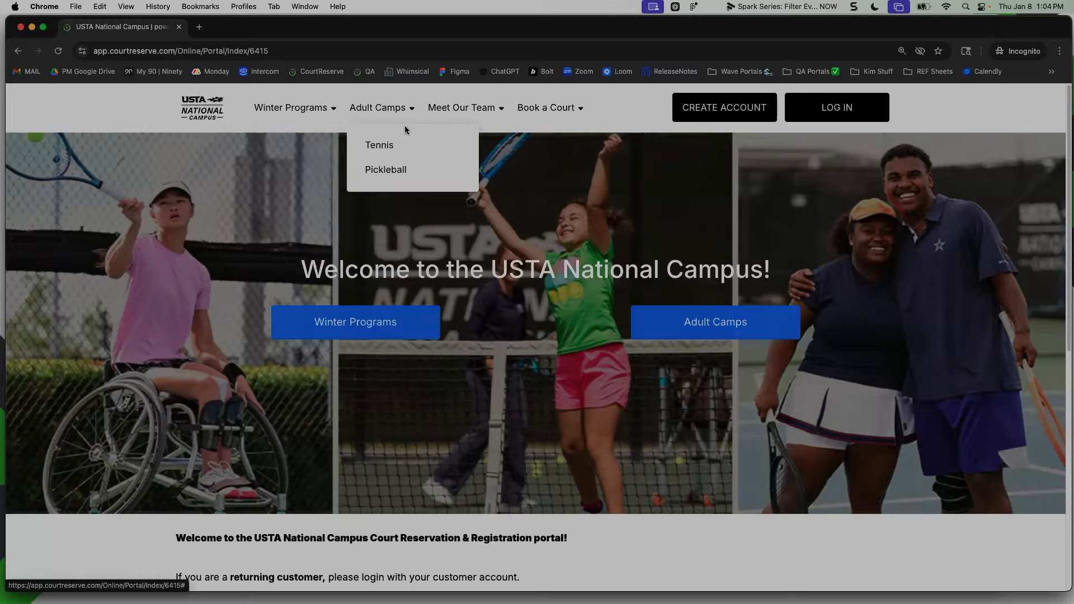
pyautogui.moveTo(289, 115)
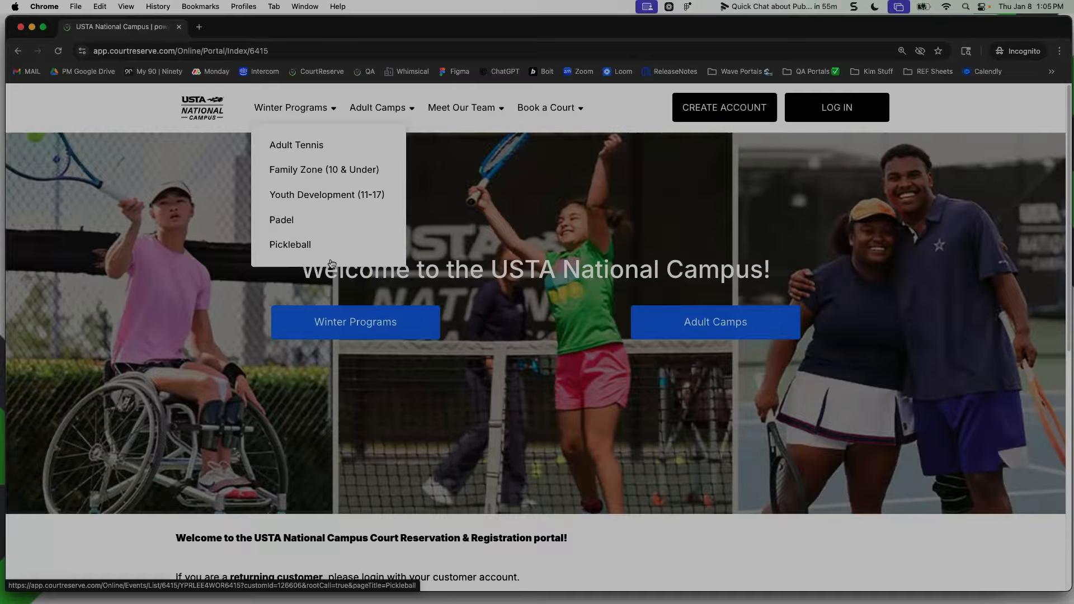
pyautogui.click(308, 151)
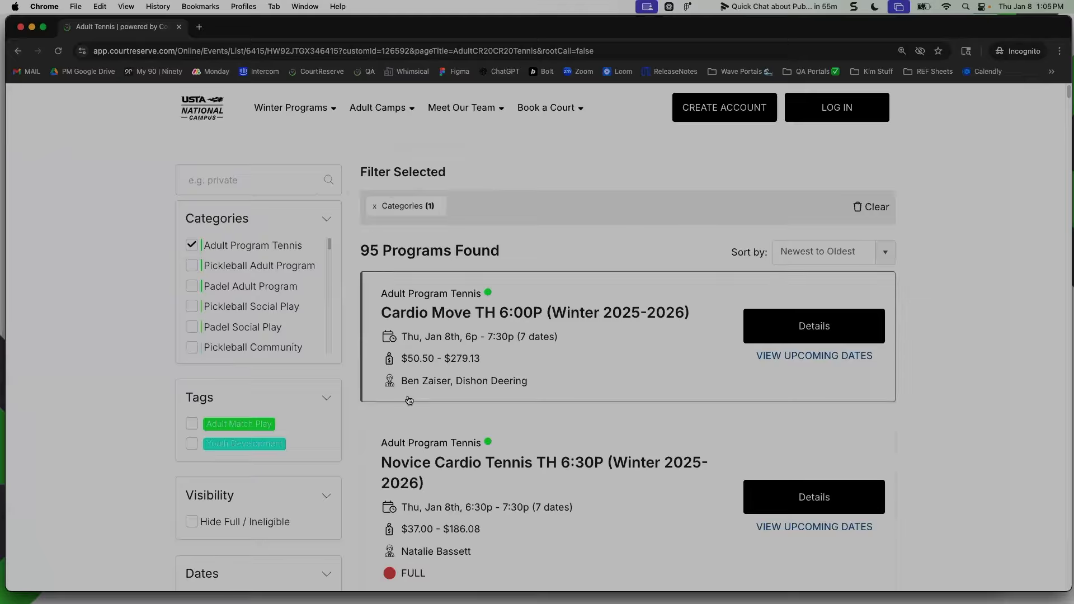
pyautogui.scroll(-2, 364, 436)
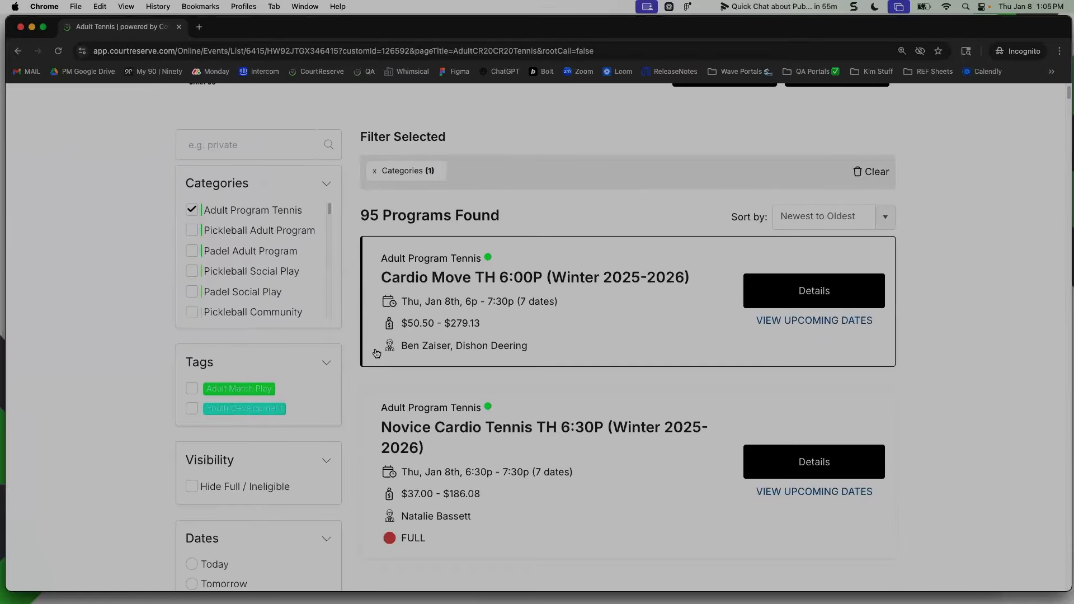
pyautogui.scroll(2, 369, 335)
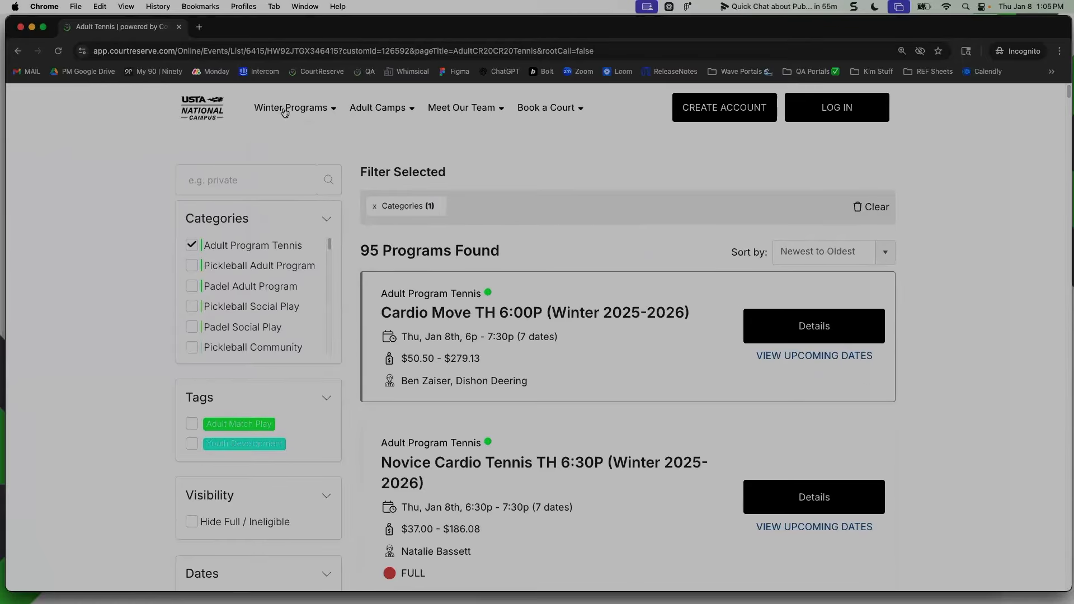
# View the Family Zone (10 & Under) winter programs and the Tennis listings under Adult Camps
pyautogui.click(284, 112)
pyautogui.click(290, 175)
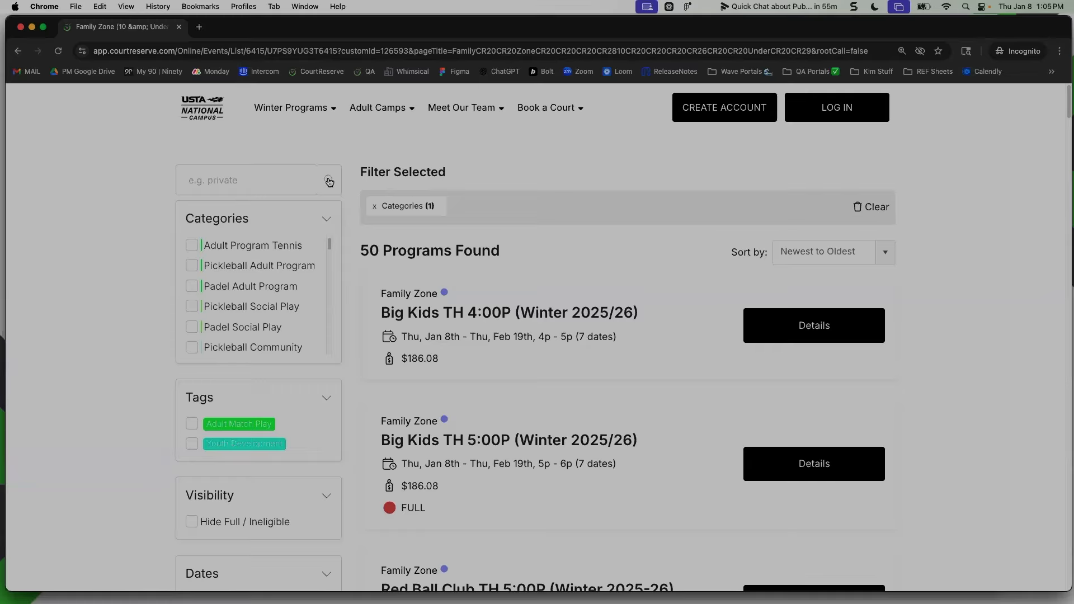
pyautogui.moveTo(363, 122)
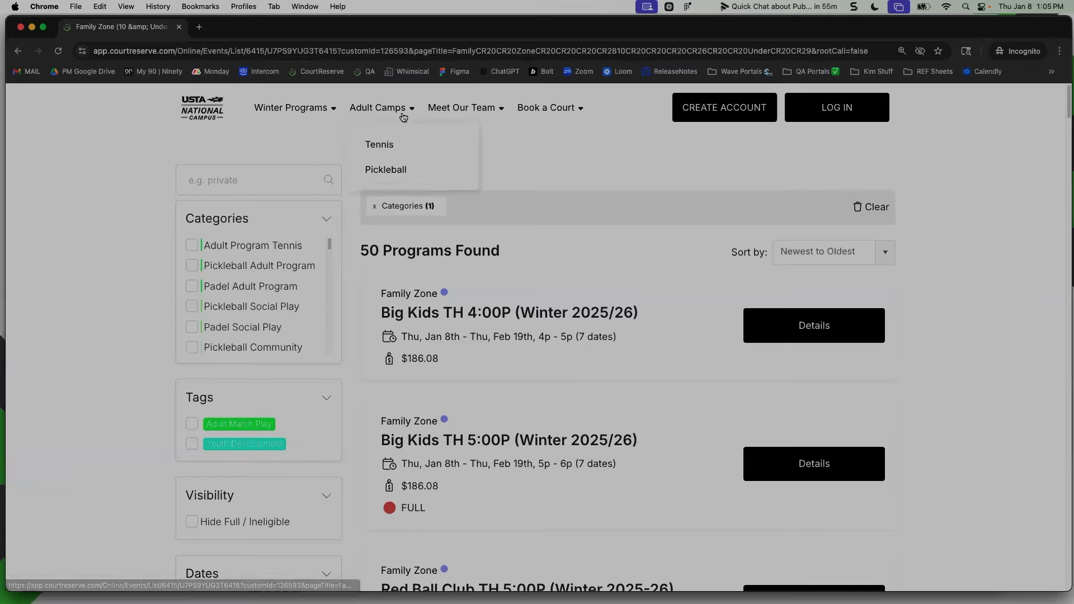
pyautogui.click(390, 144)
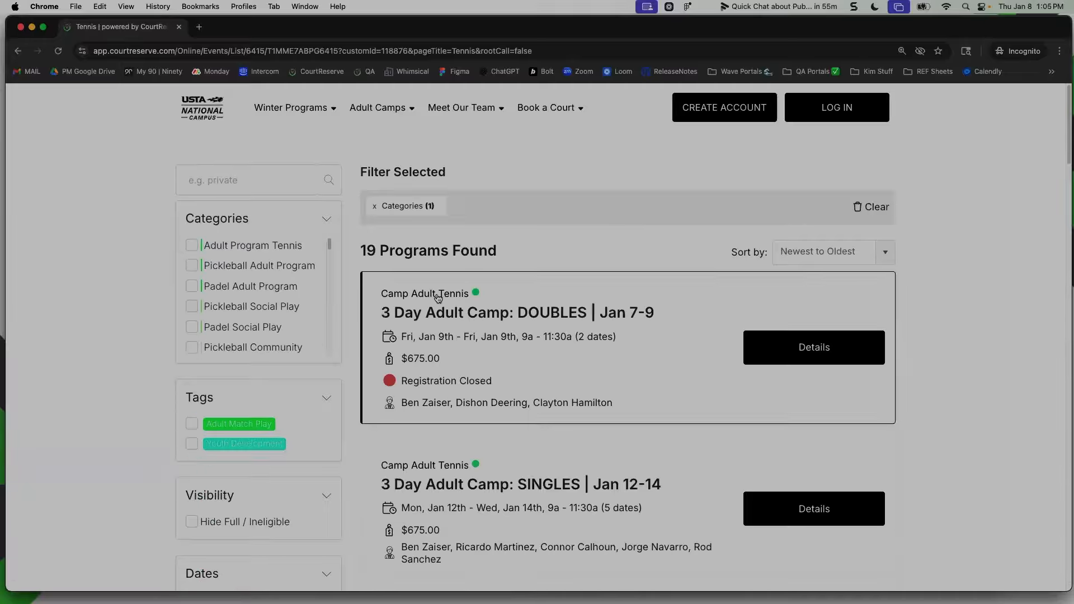
pyautogui.scroll(-1, 438, 299)
pyautogui.scroll(1, 436, 290)
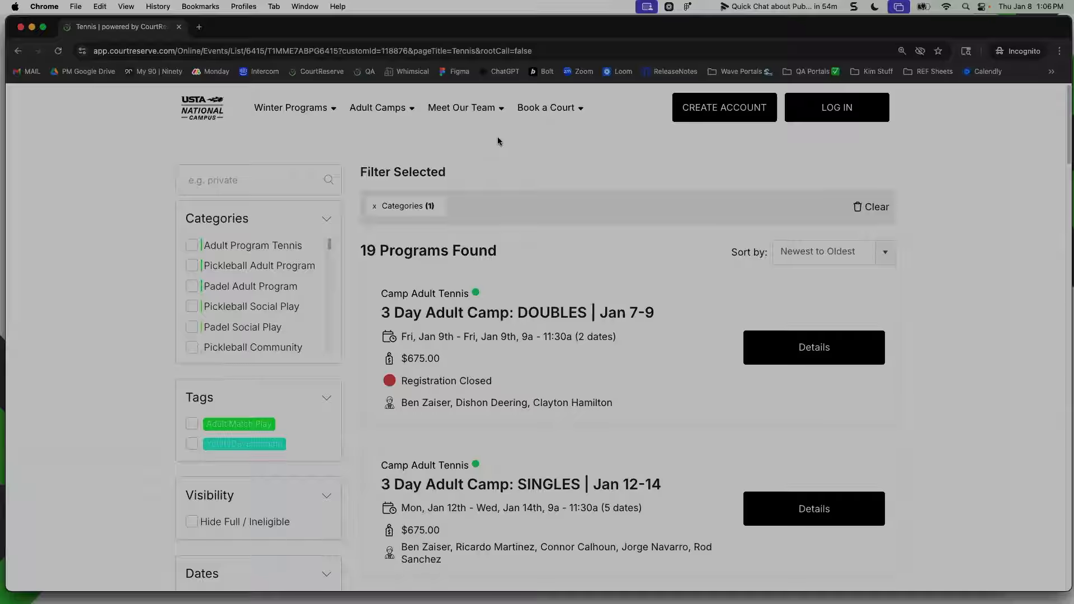
# Close the USTA portal window, reload the consolidated scheduler and collapse the Schedulers section
pyautogui.click(21, 27)
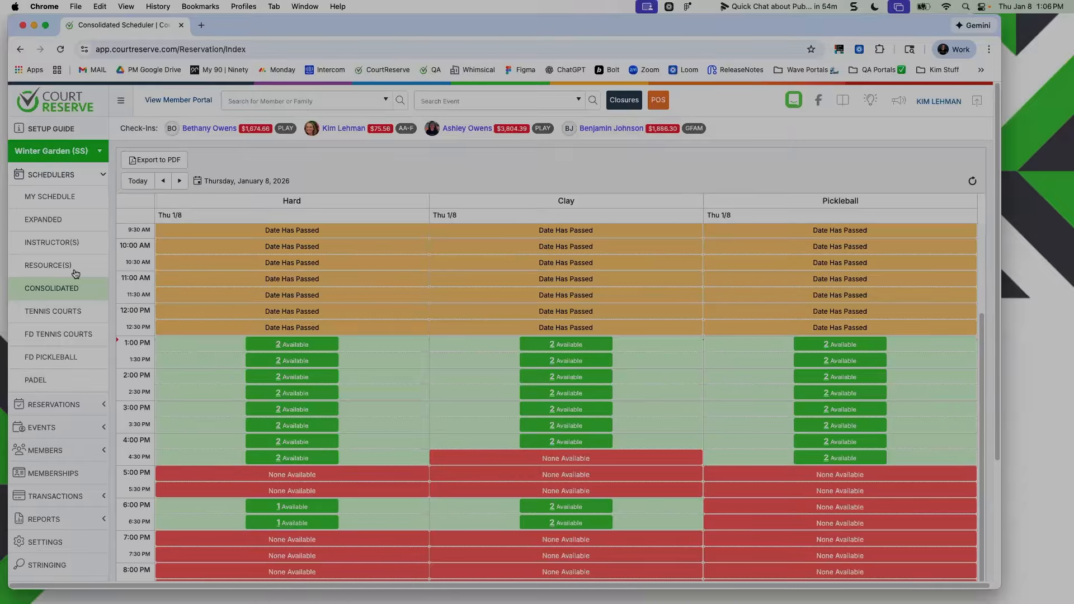
pyautogui.click(61, 50)
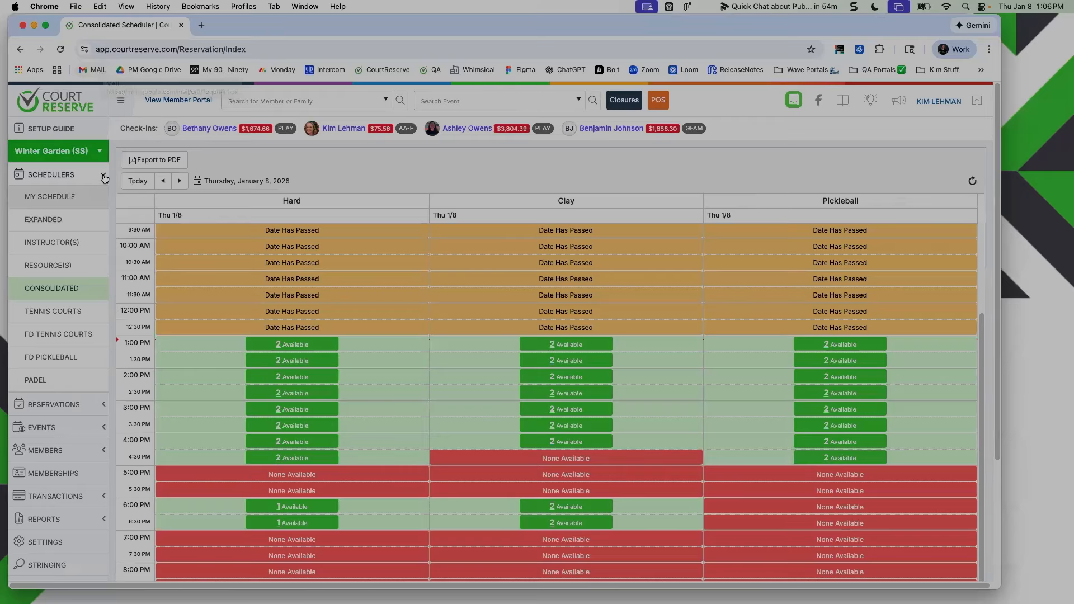
pyautogui.click(102, 177)
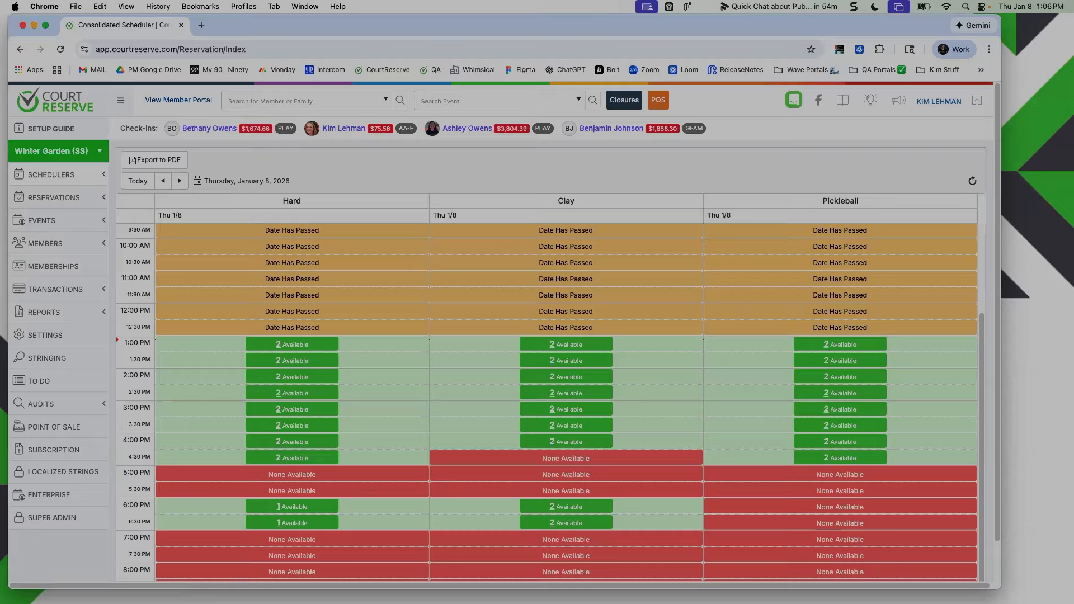
# Open the Event Filters list in the organization's Website portal settings
pyautogui.click(82, 335)
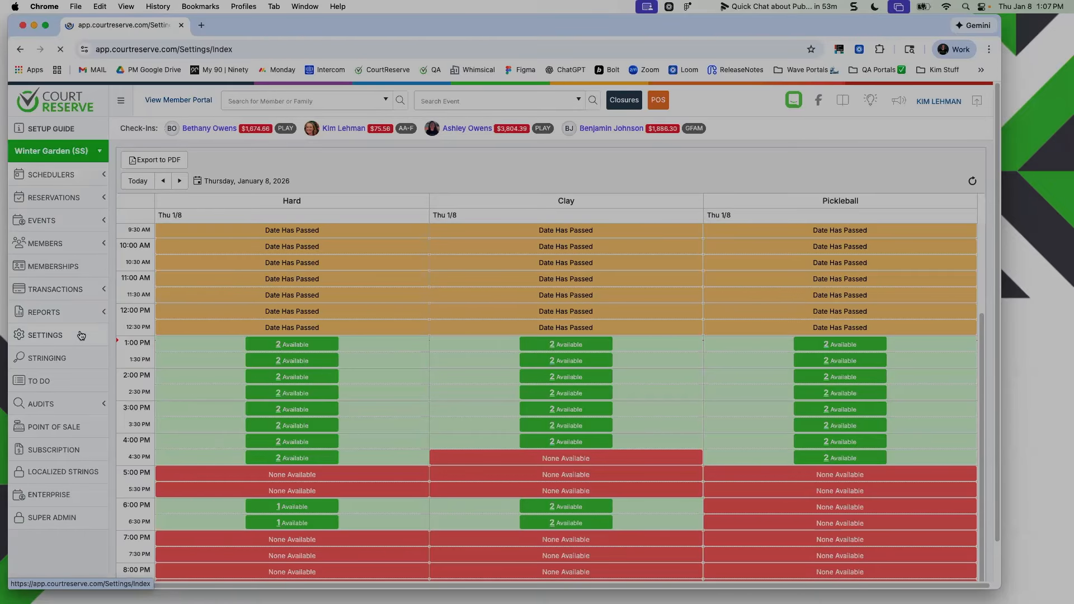
pyautogui.scroll(-5, 466, 318)
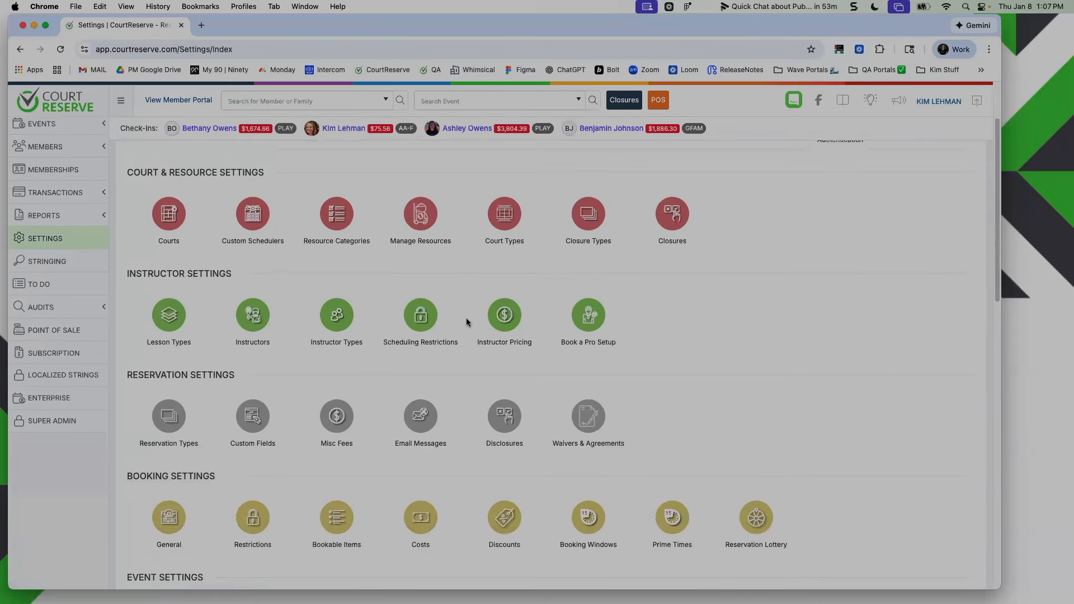
pyautogui.scroll(-7, 468, 323)
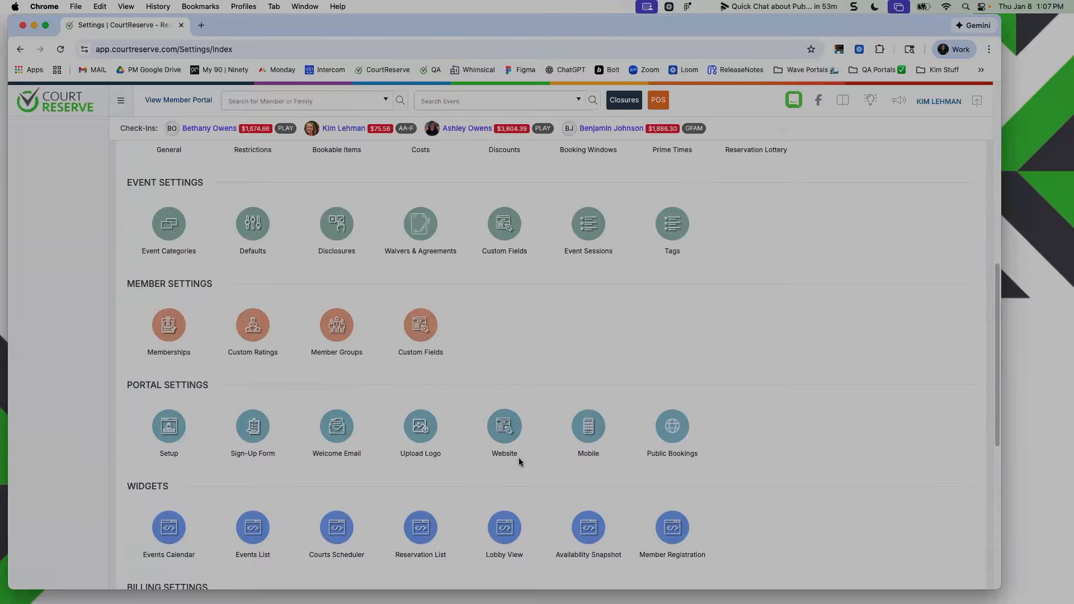
pyautogui.click(499, 435)
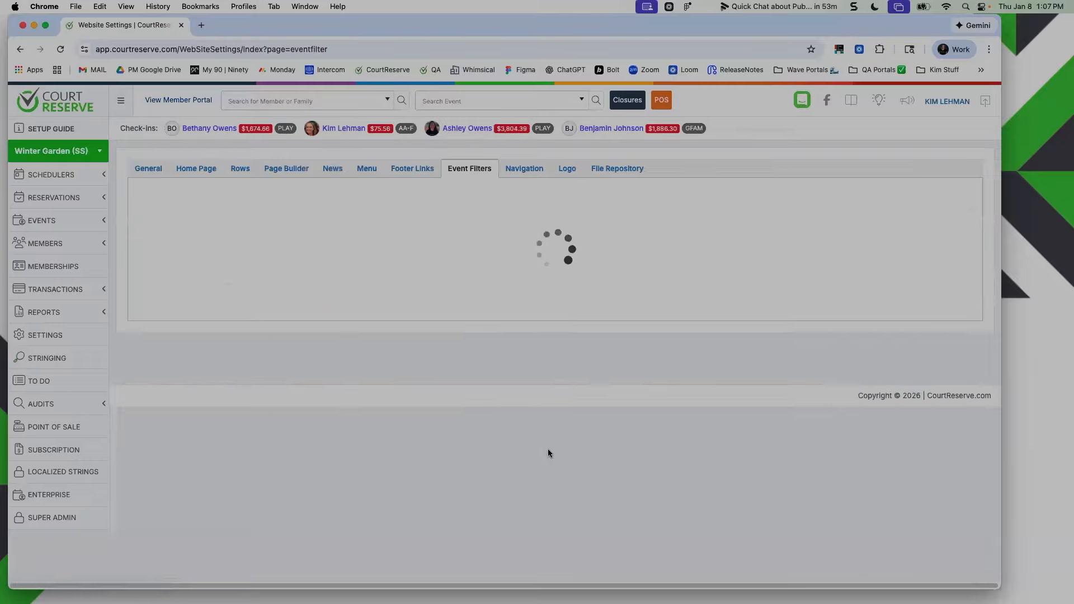
pyautogui.click(149, 168)
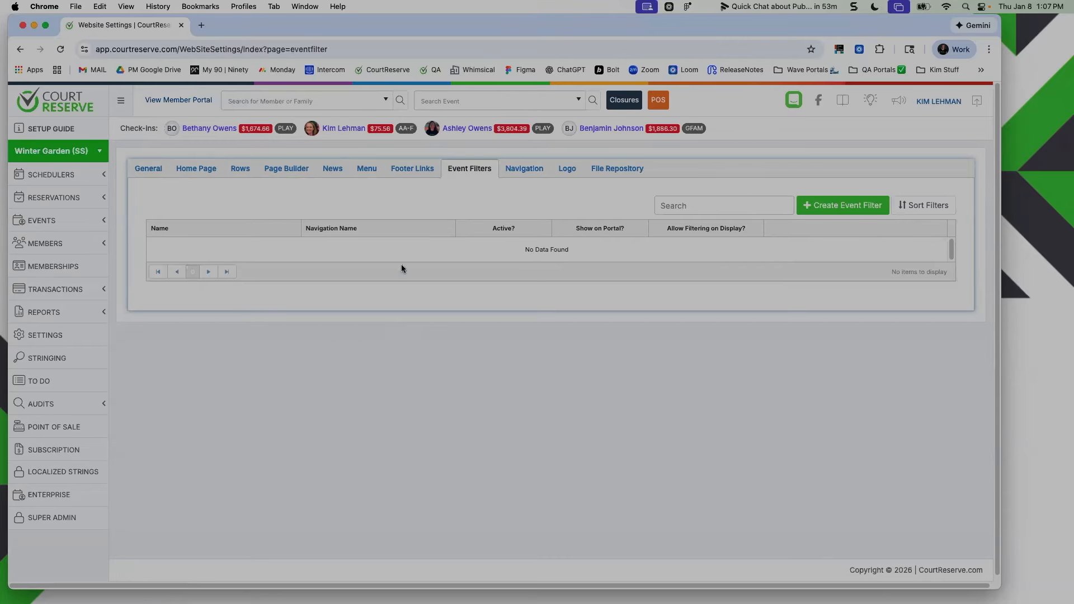
# Start a new event filter with Adult Clinics as both its name and navigation name, and widen the window
pyautogui.click(838, 207)
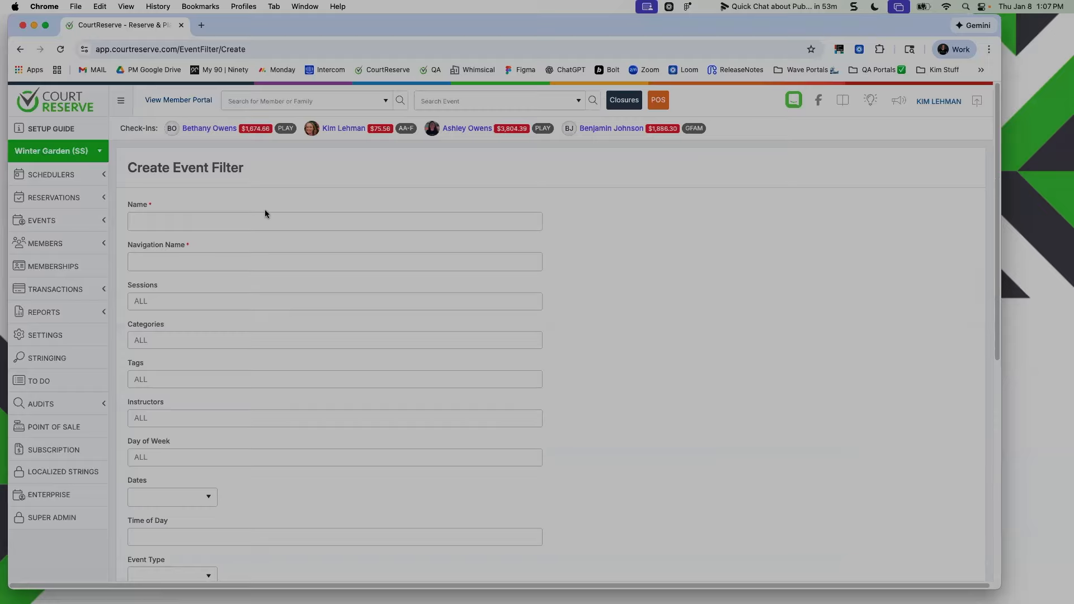
pyautogui.write('Adult Clinics')
pyautogui.press('super+a')
pyautogui.press('super+c')
pyautogui.click(236, 258)
pyautogui.press('super+v')
pyautogui.moveTo(193, 263); pyautogui.dragTo(113, 260)
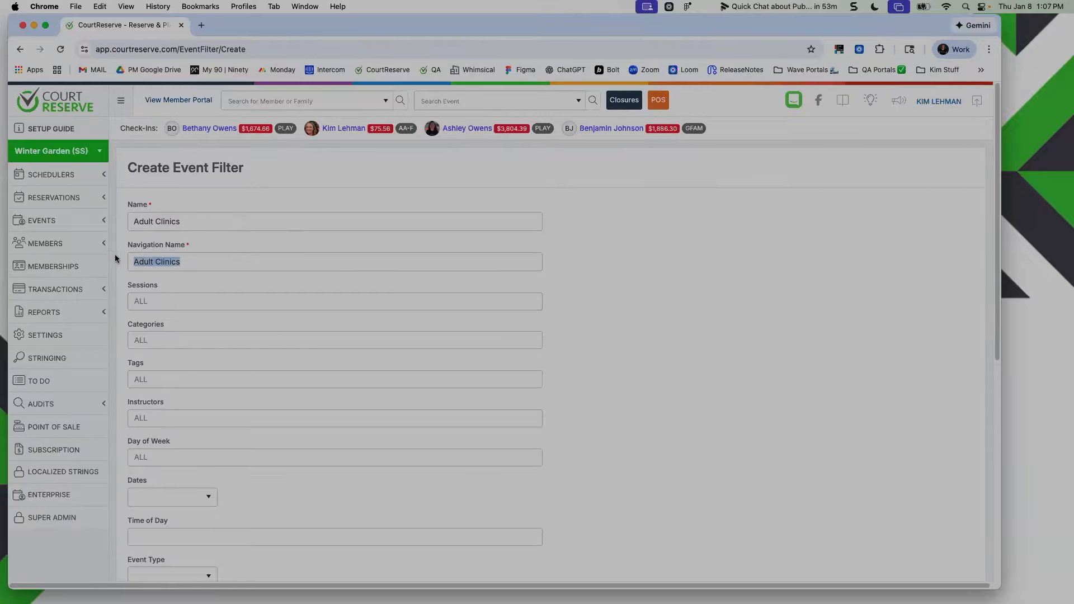
pyautogui.tripleClick(157, 220)
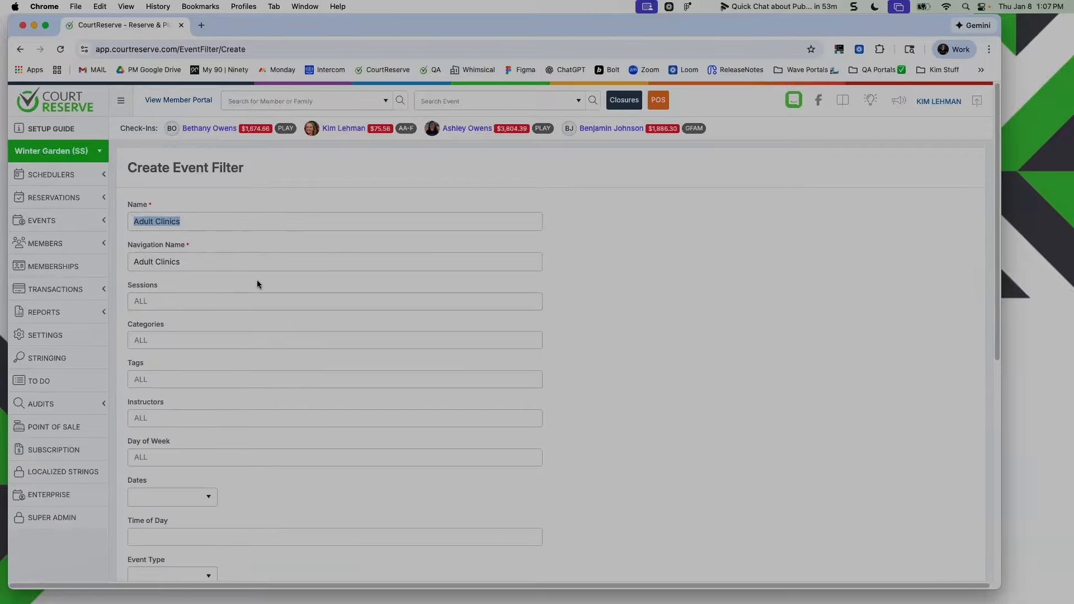
pyautogui.click(685, 273)
pyautogui.moveTo(1002, 176); pyautogui.dragTo(1068, 183)
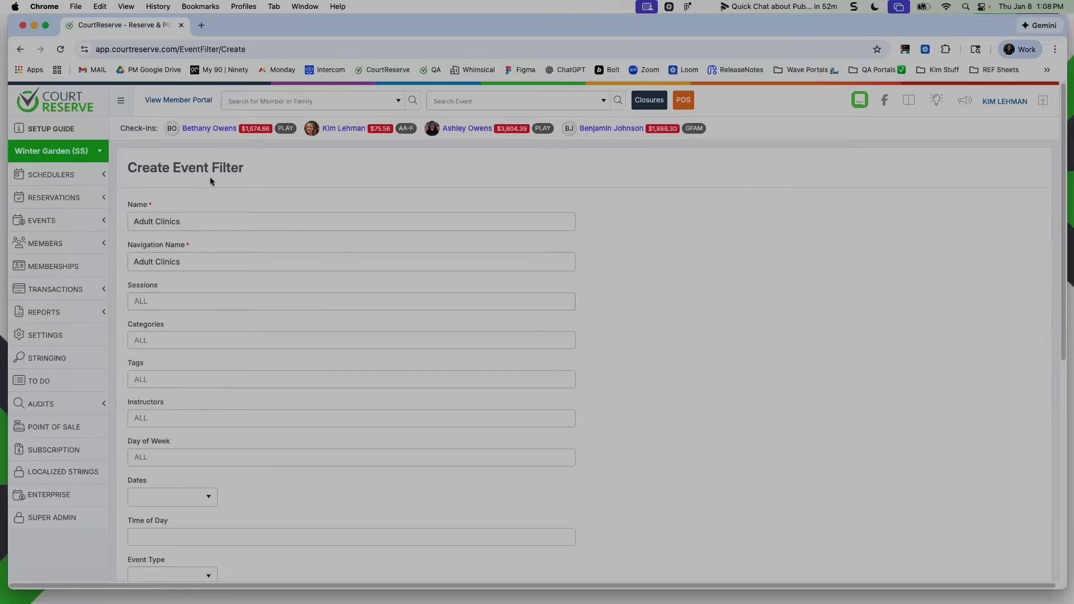
# Limit the event filter to the Adult Social and Adult Clinic categories and review its other filter criteria
pyautogui.click(149, 339)
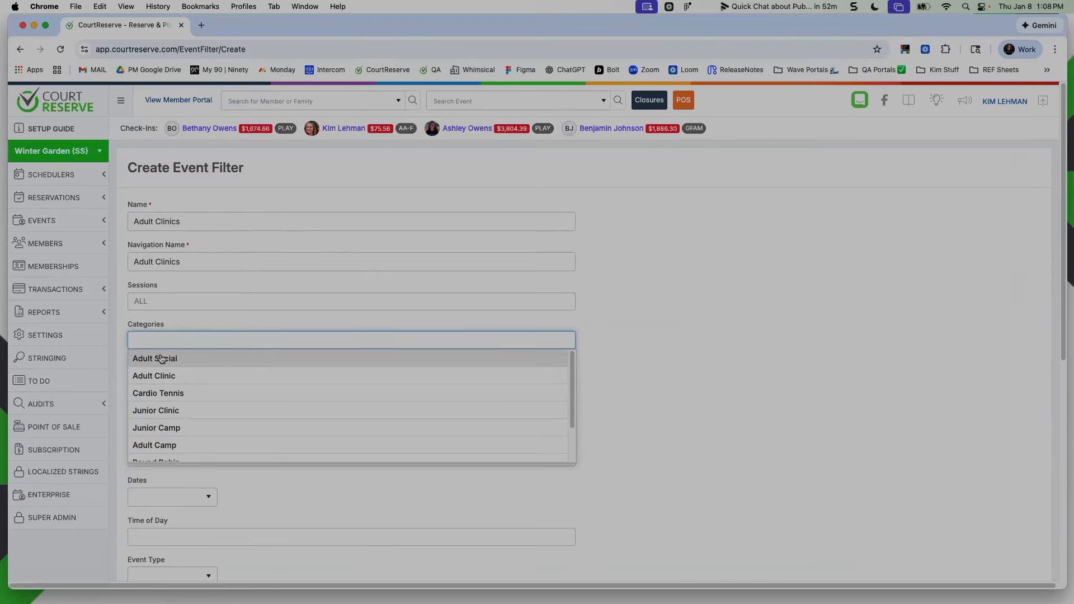
pyautogui.click(225, 363)
pyautogui.click(206, 377)
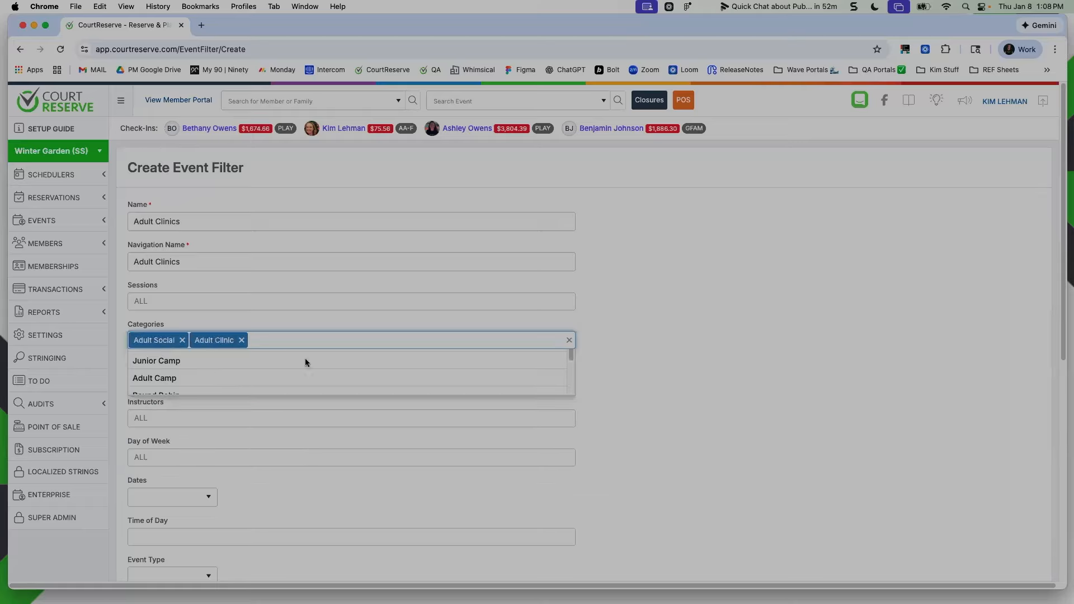
pyautogui.click(704, 339)
pyautogui.scroll(-1, 180, 334)
pyautogui.scroll(-5, 180, 334)
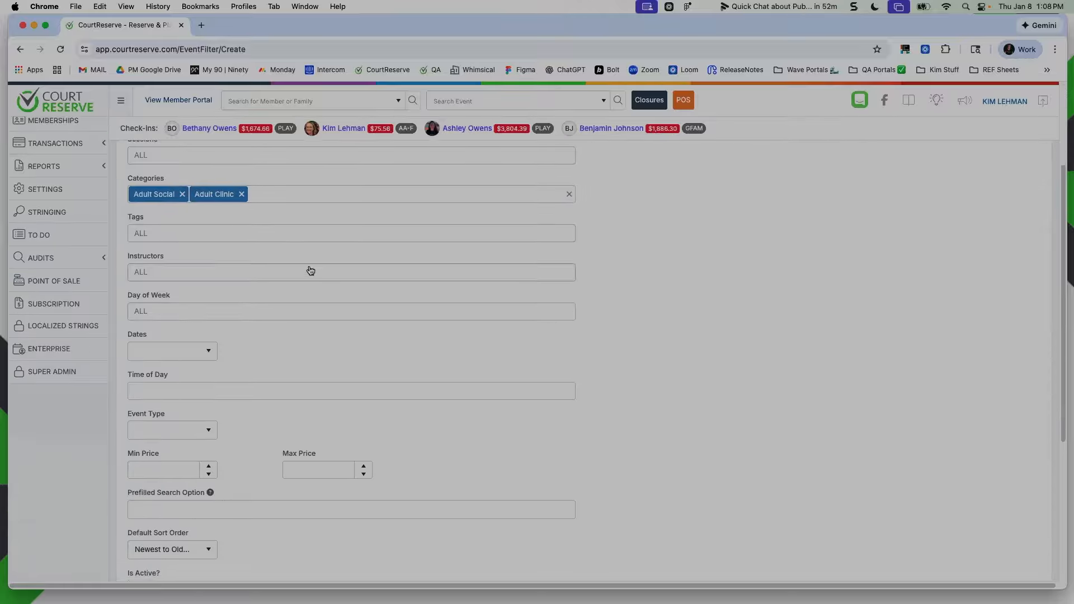
pyautogui.scroll(5, 307, 274)
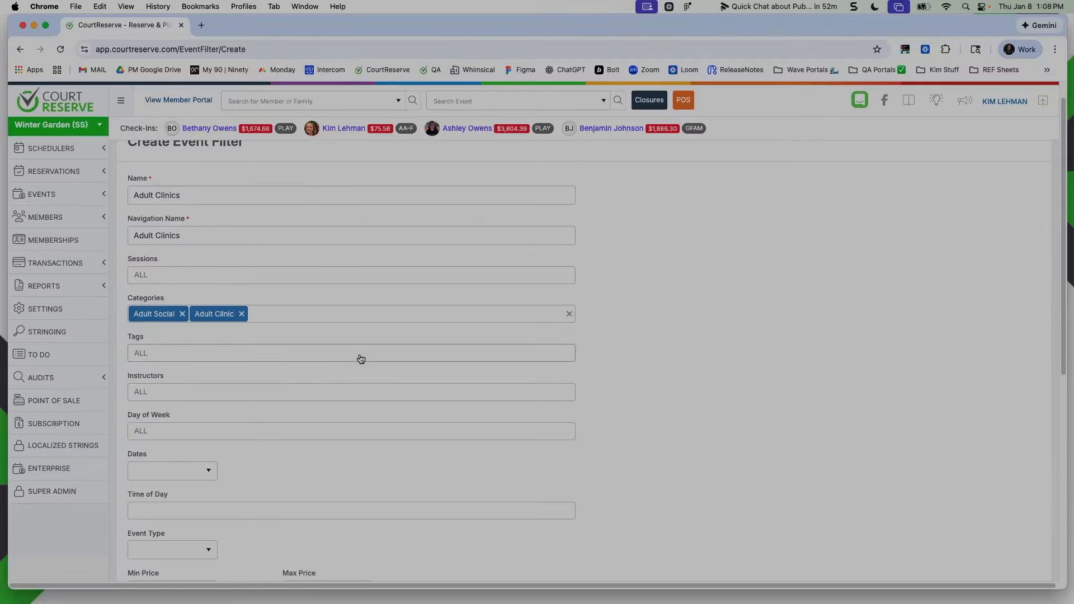
pyautogui.scroll(-5, 266, 391)
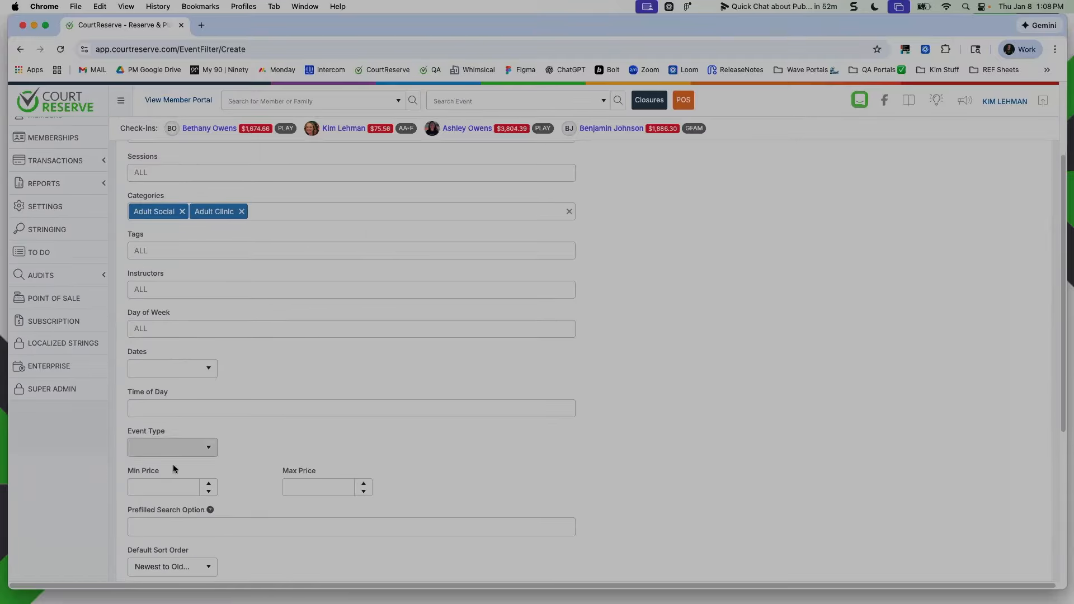
# Review the new filter's remaining settings: prefilled search, sort order, Events tab visibility, membership restriction, filtering on display and hiding ineligible or full events
pyautogui.scroll(-3, 260, 458)
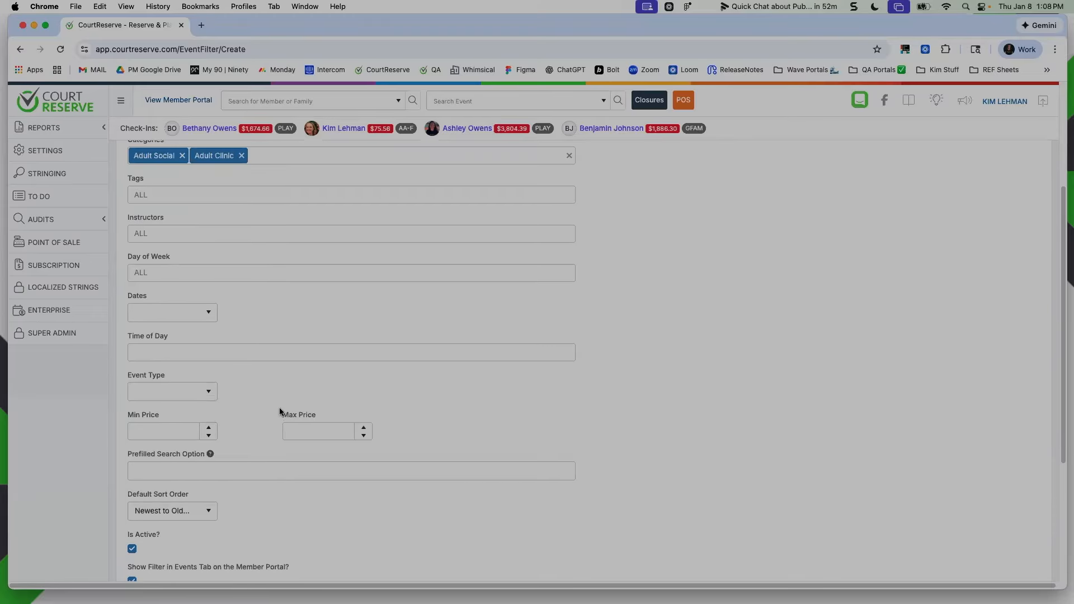
pyautogui.scroll(3, 280, 365)
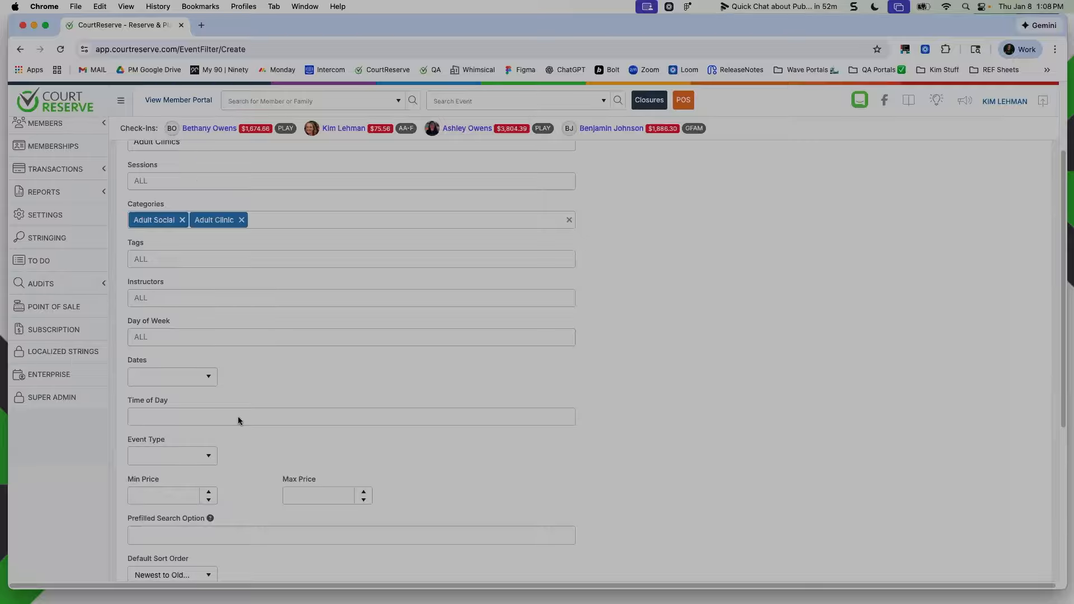
pyautogui.click(166, 536)
pyautogui.scroll(-3, 179, 503)
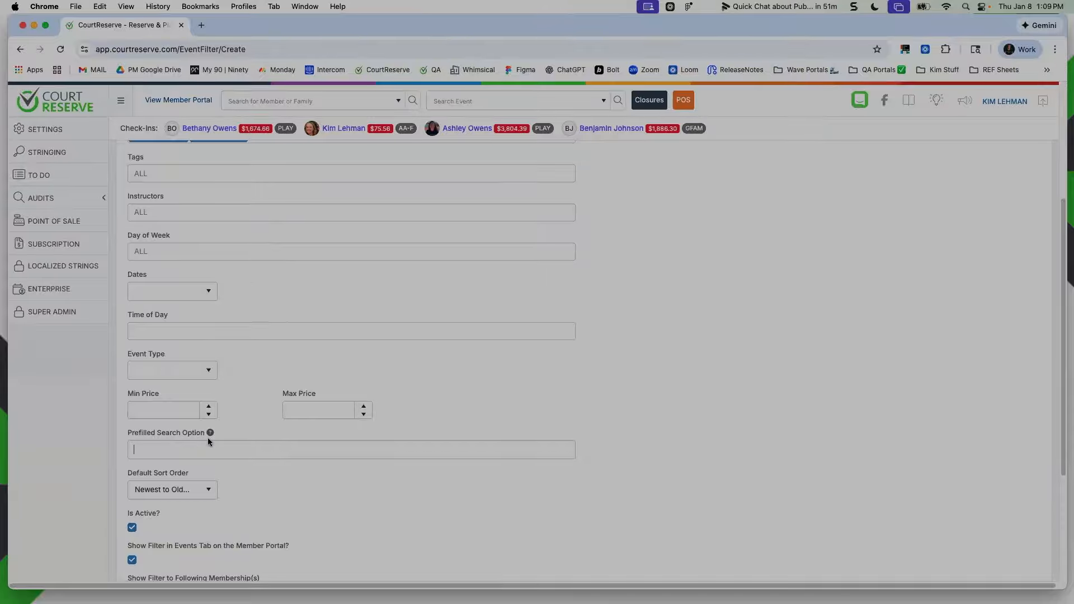
pyautogui.scroll(-3, 207, 438)
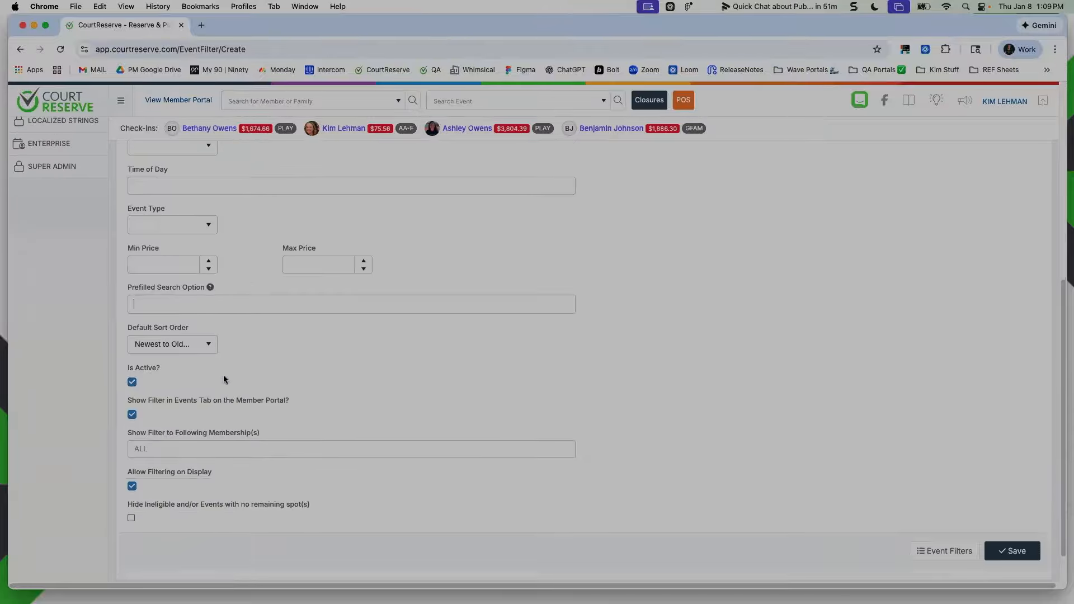
pyautogui.click(176, 369)
pyautogui.moveTo(127, 404); pyautogui.dragTo(300, 405)
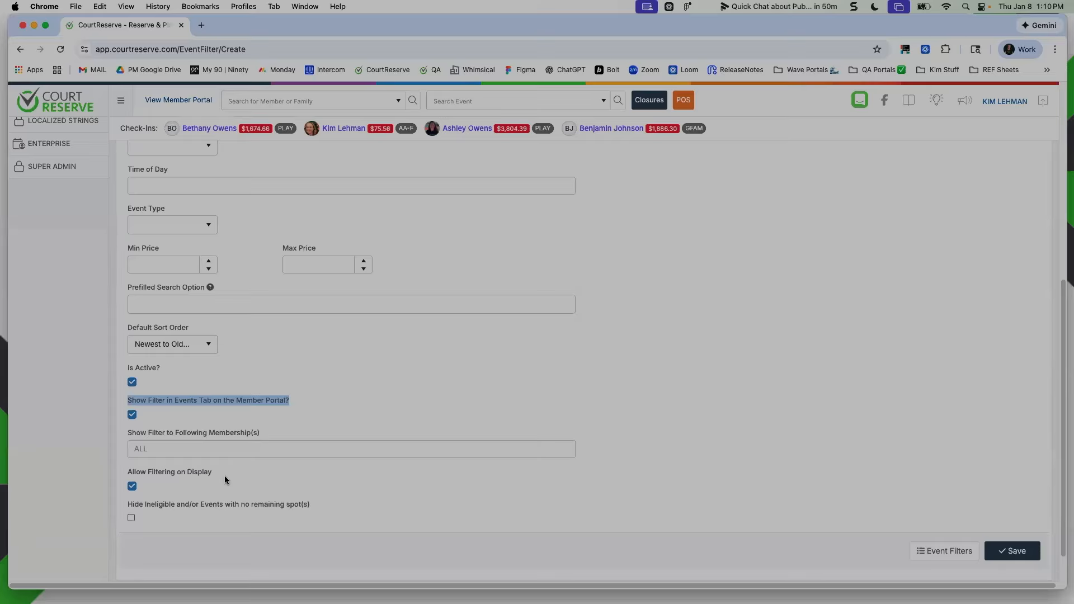
pyautogui.moveTo(221, 471); pyautogui.dragTo(119, 477)
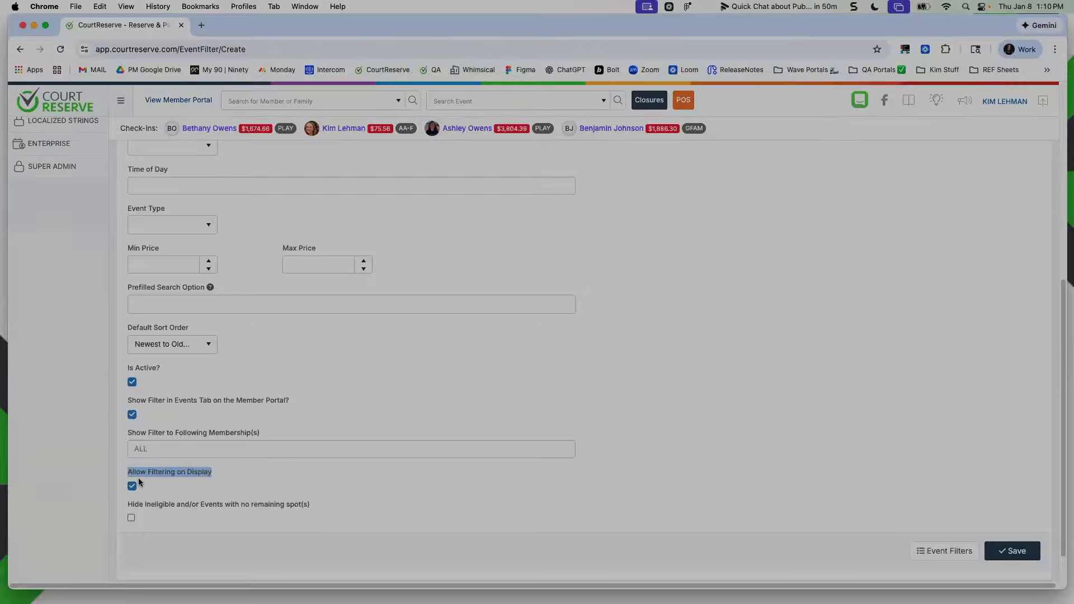
pyautogui.moveTo(128, 507); pyautogui.dragTo(357, 506)
pyautogui.click(357, 506)
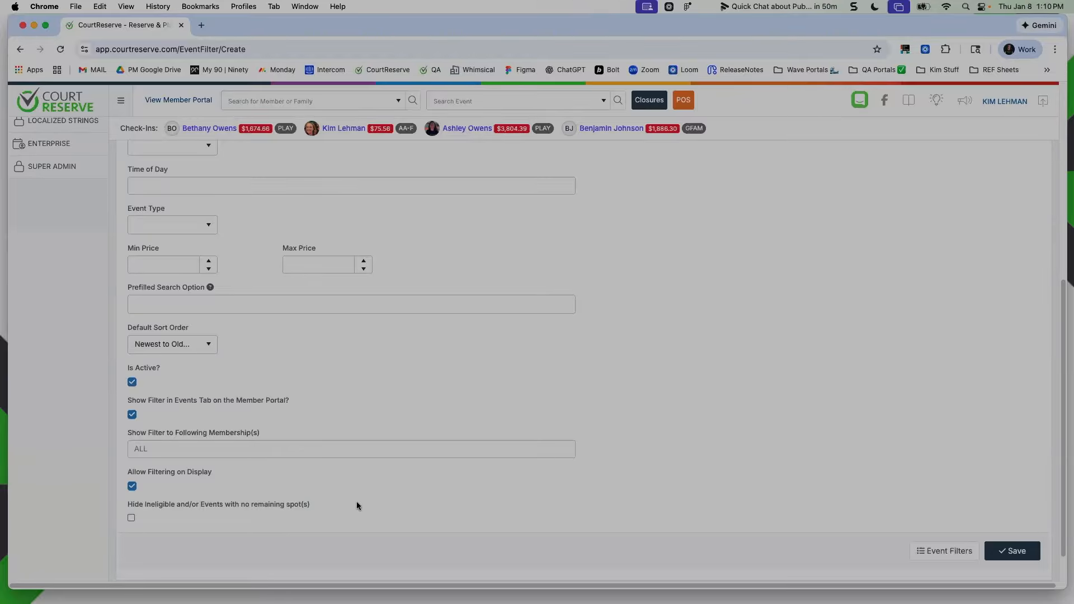
pyautogui.scroll(10, 274, 402)
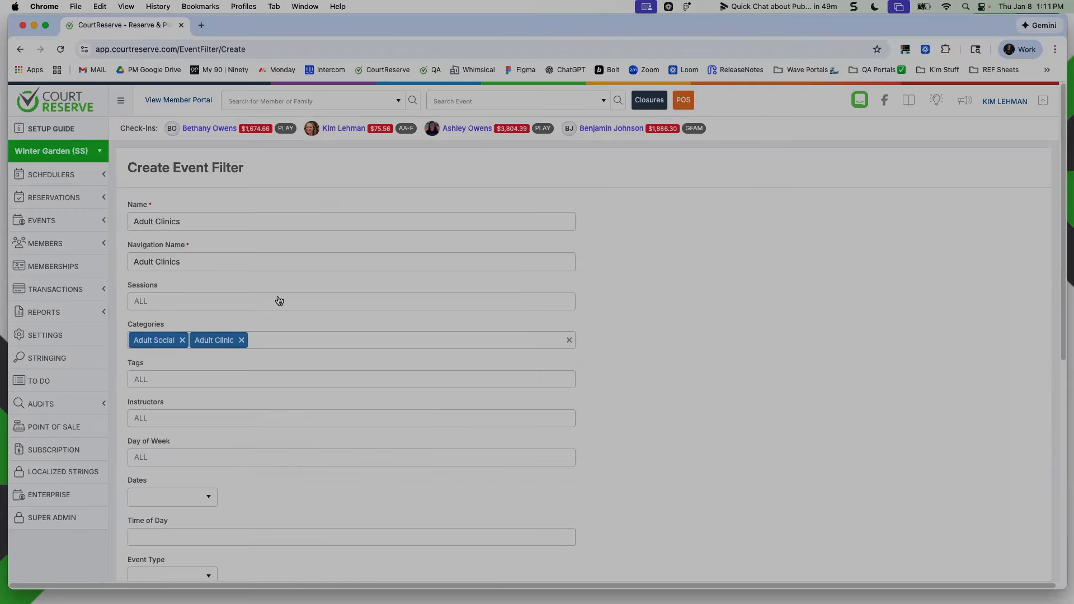
# Save the Adult Clinics event filter and copy its filter URL
pyautogui.scroll(-7, 588, 398)
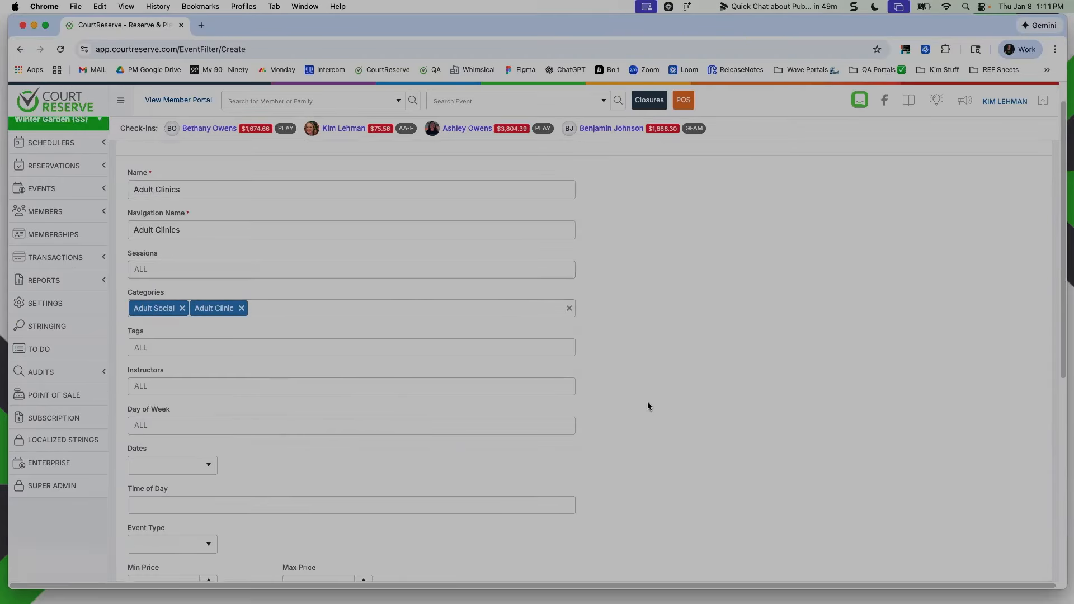
pyautogui.click(1007, 510)
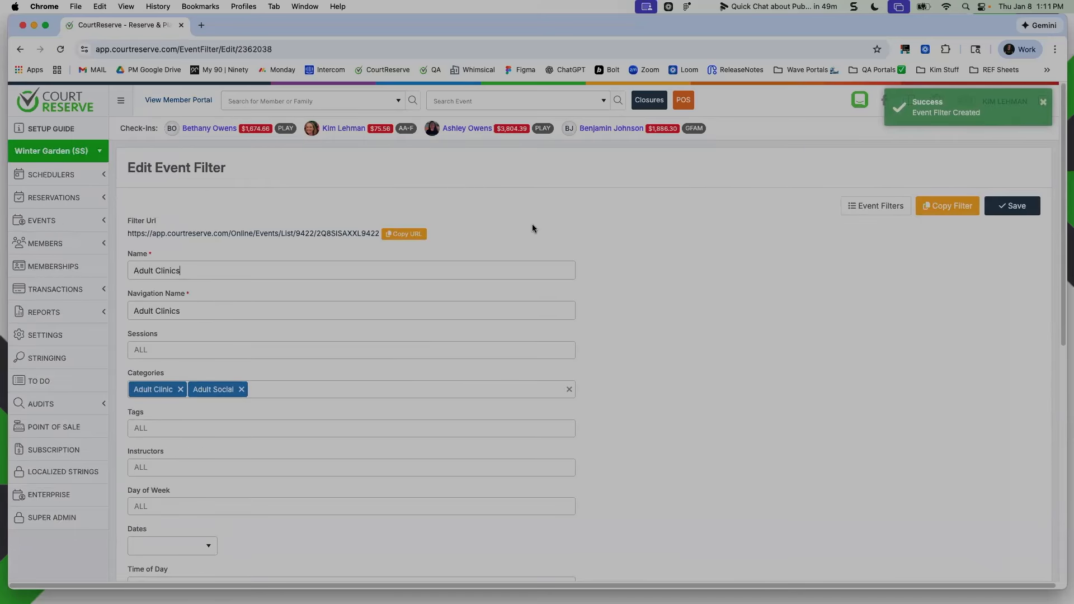
pyautogui.press('super+equal')
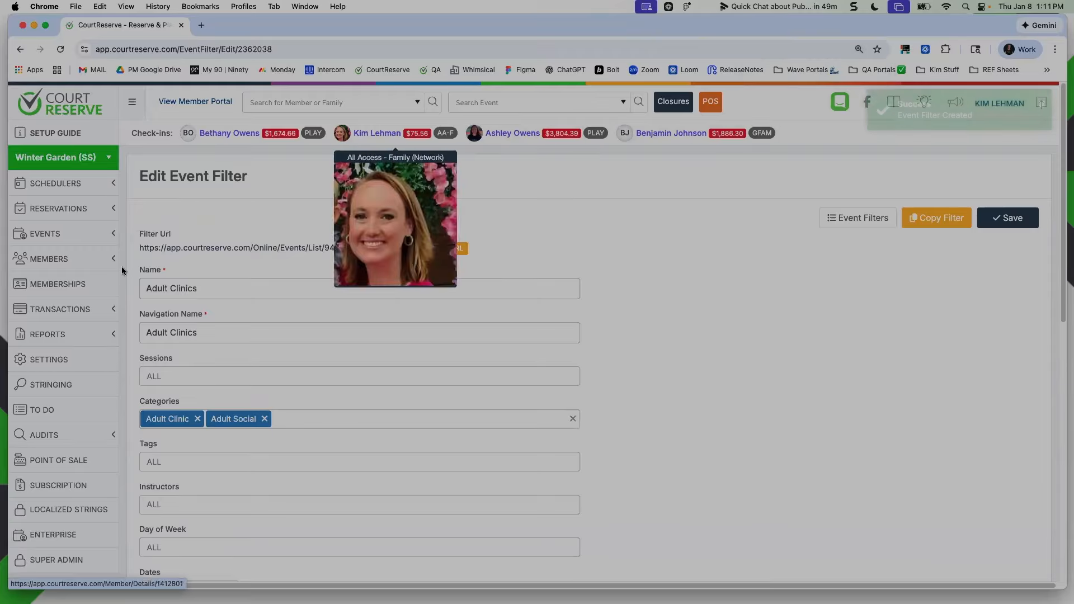
pyautogui.moveTo(139, 248); pyautogui.dragTo(362, 249)
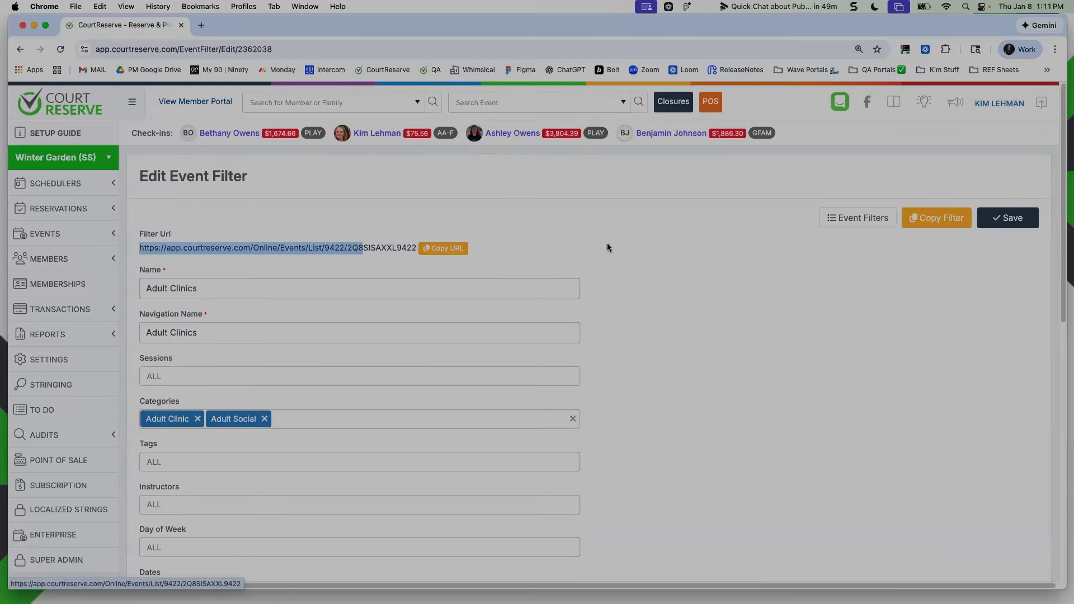
pyautogui.click(443, 248)
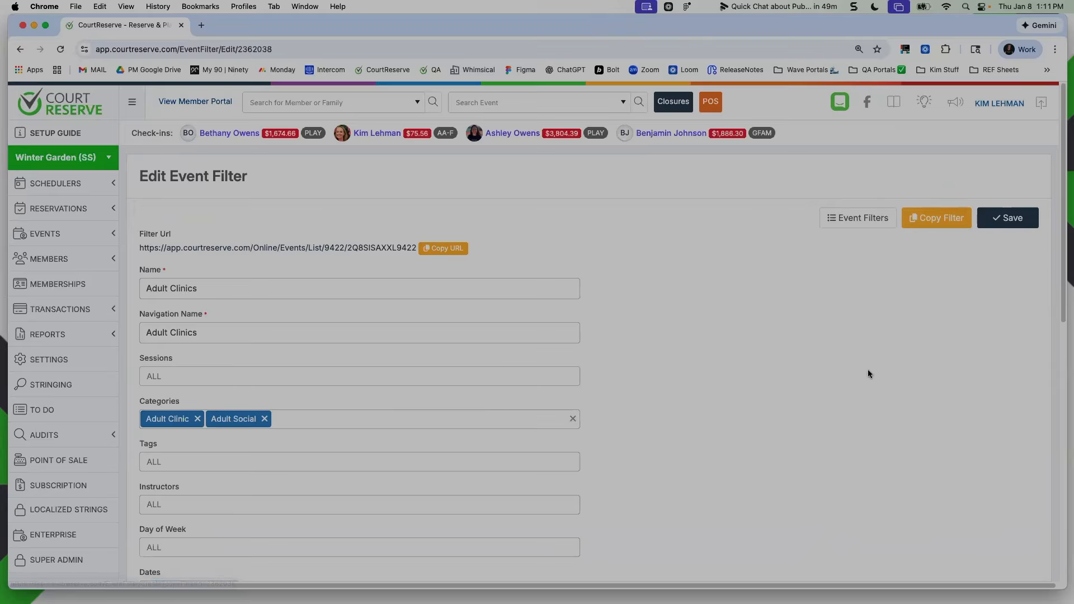
# Load the copied Adult Clinics filter URL in a new Incognito window
pyautogui.scroll(-5, 877, 402)
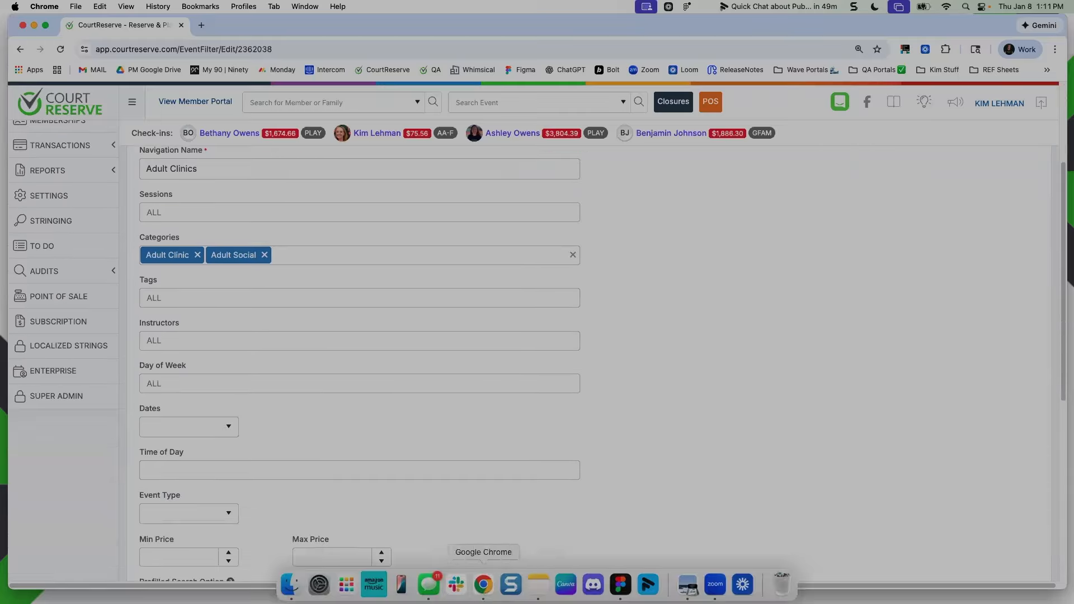
pyautogui.rightClick(484, 584)
pyautogui.press('Return')
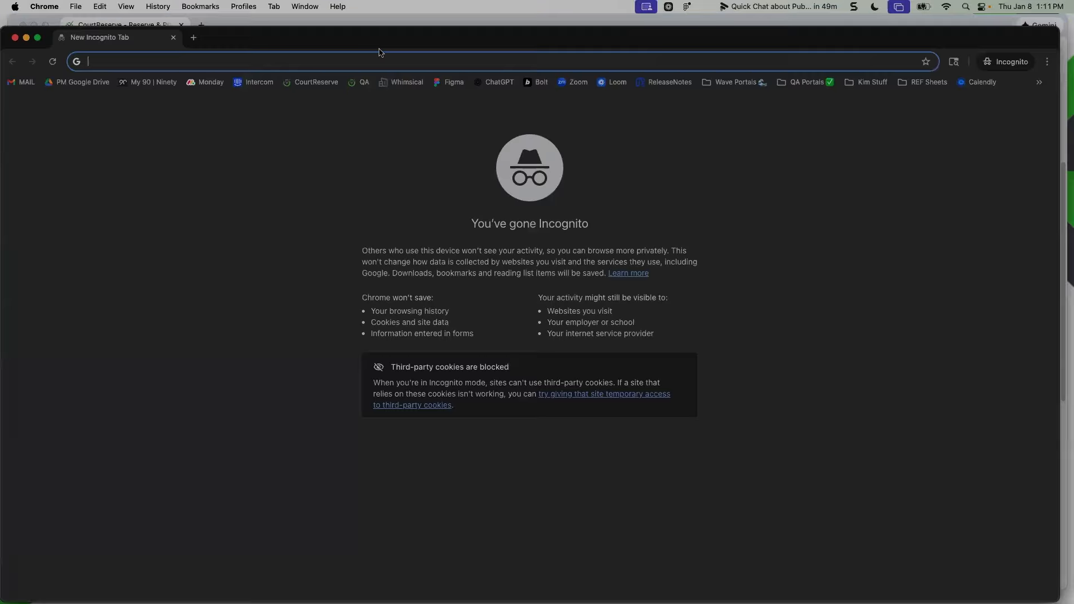
pyautogui.press('cmd+v')
pyautogui.press('Return')
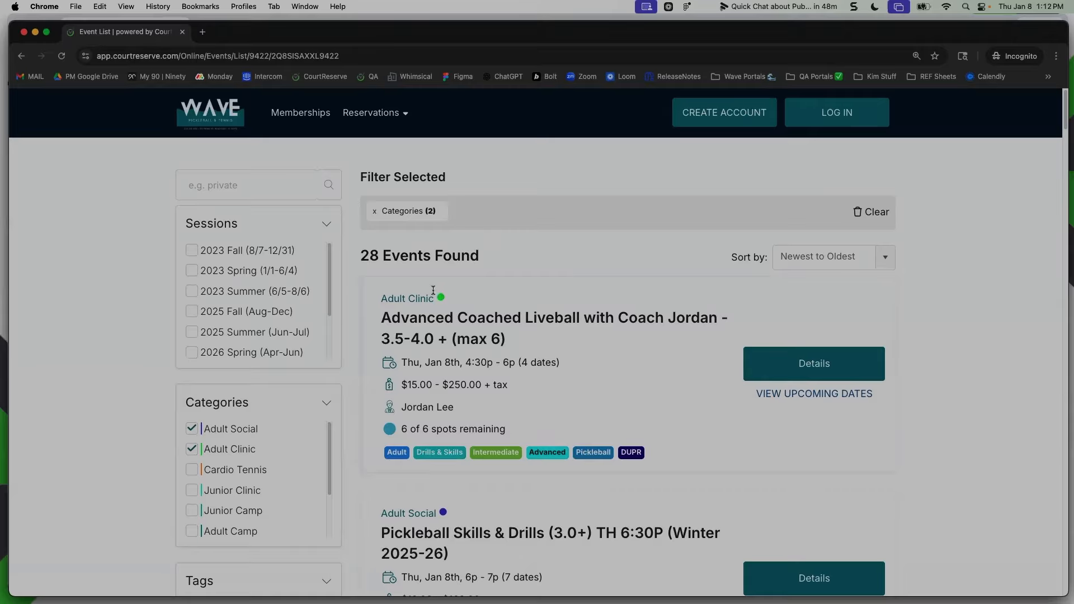
# Look through the public event list filtered to adult categories, narrow the Incognito window and return to the Adult Clinics filter
pyautogui.scroll(-3, 594, 456)
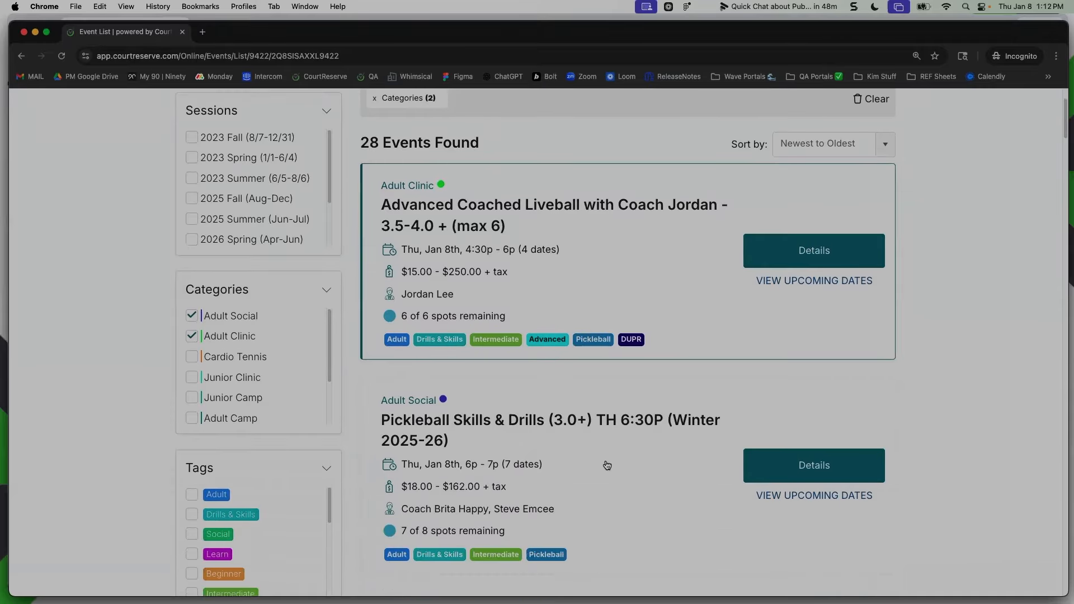
pyautogui.scroll(-2, 585, 473)
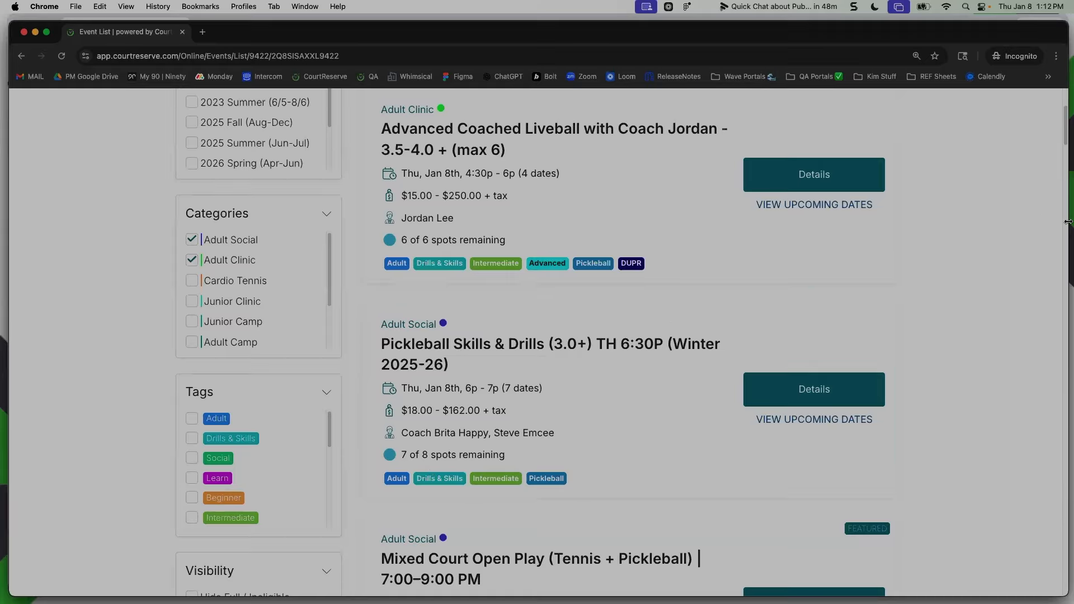
pyautogui.scroll(5, 363, 240)
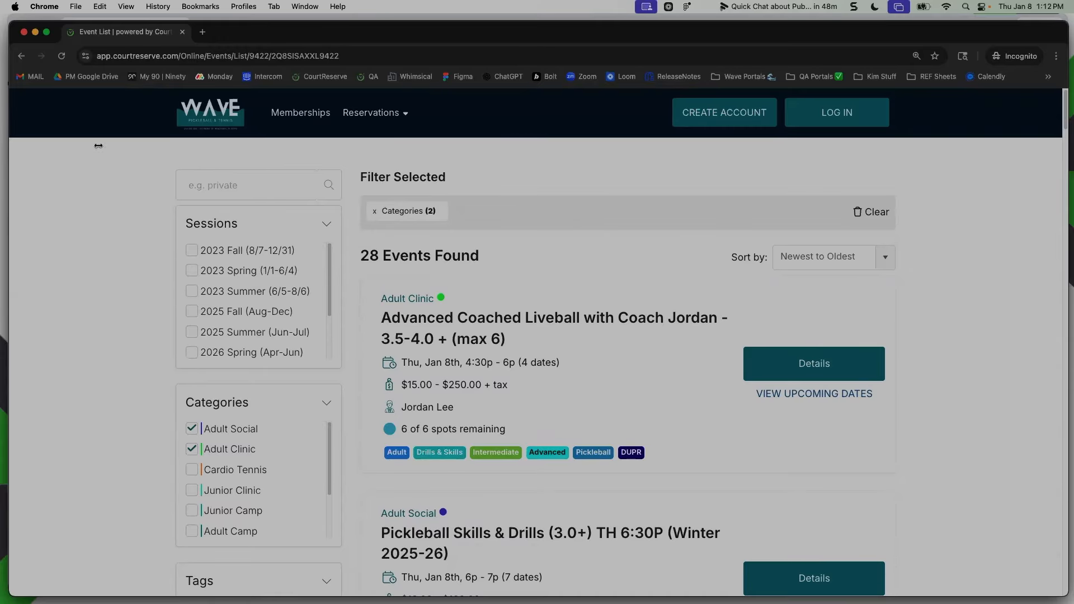
pyautogui.moveTo(9, 156); pyautogui.dragTo(100, 159)
pyautogui.moveTo(608, 161); pyautogui.dragTo(599, 162)
pyautogui.click(540, 393)
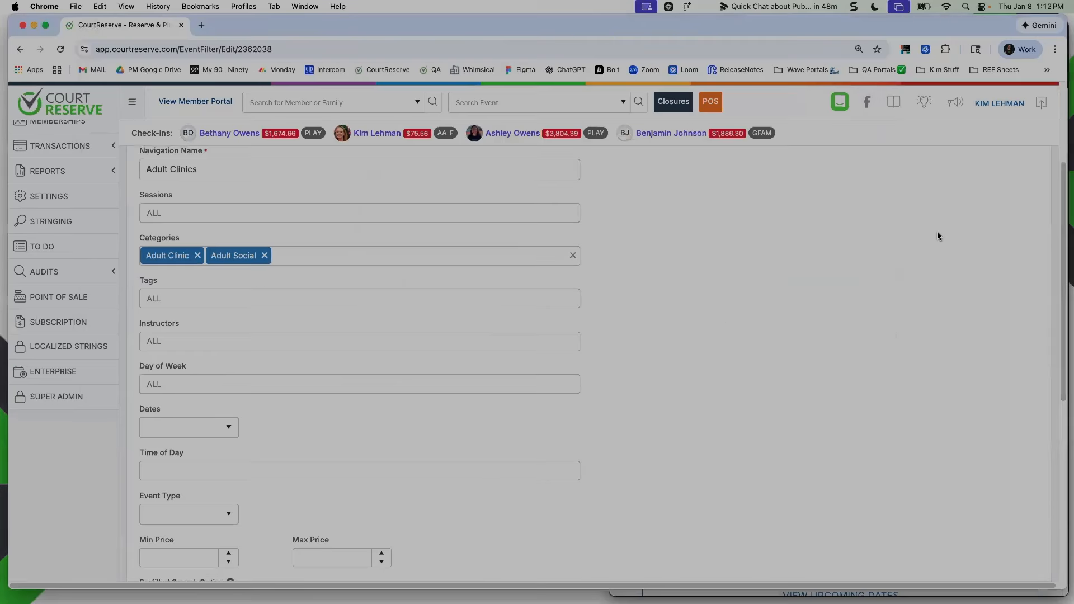
# Duplicate the Adult Clinics filter and set both the name and navigation name of the copy to Junior Clinics
pyautogui.click(930, 220)
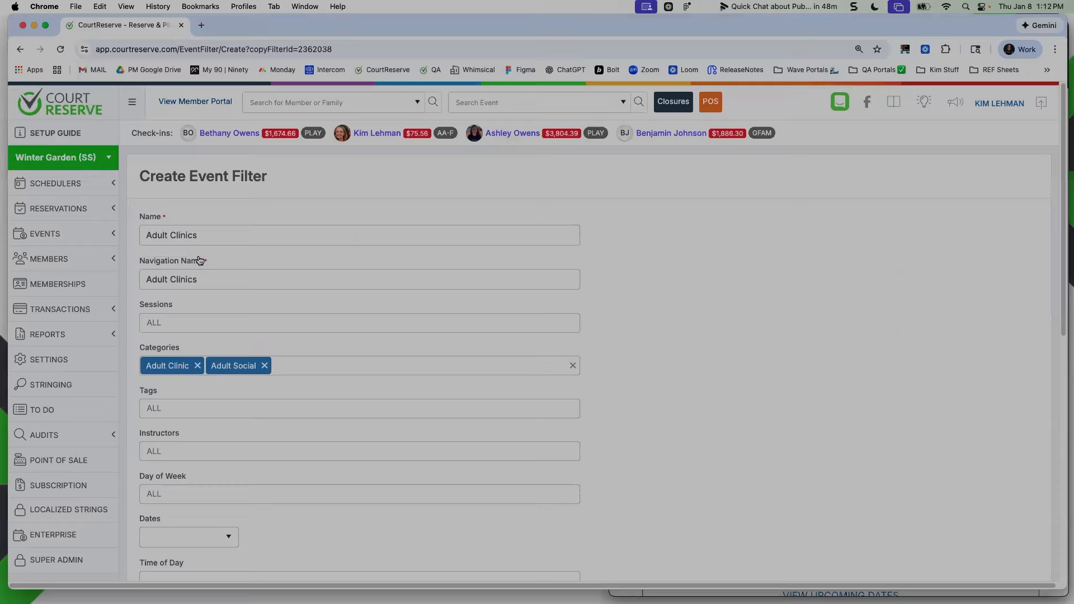
pyautogui.press('super+a')
pyautogui.write('Juni')
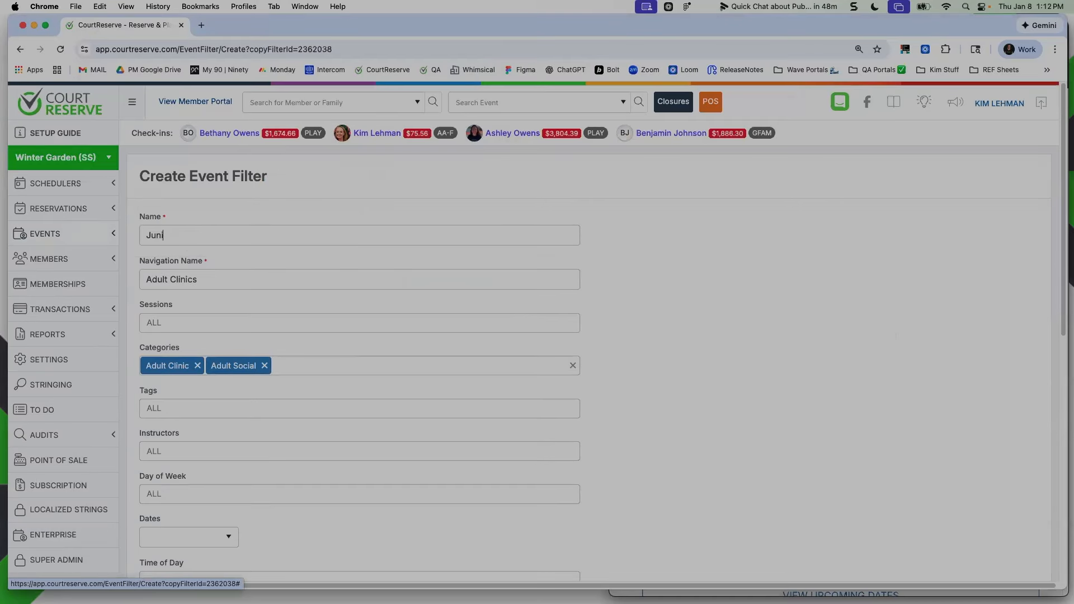
pyautogui.write('or Clinics')
pyautogui.press('Tab')
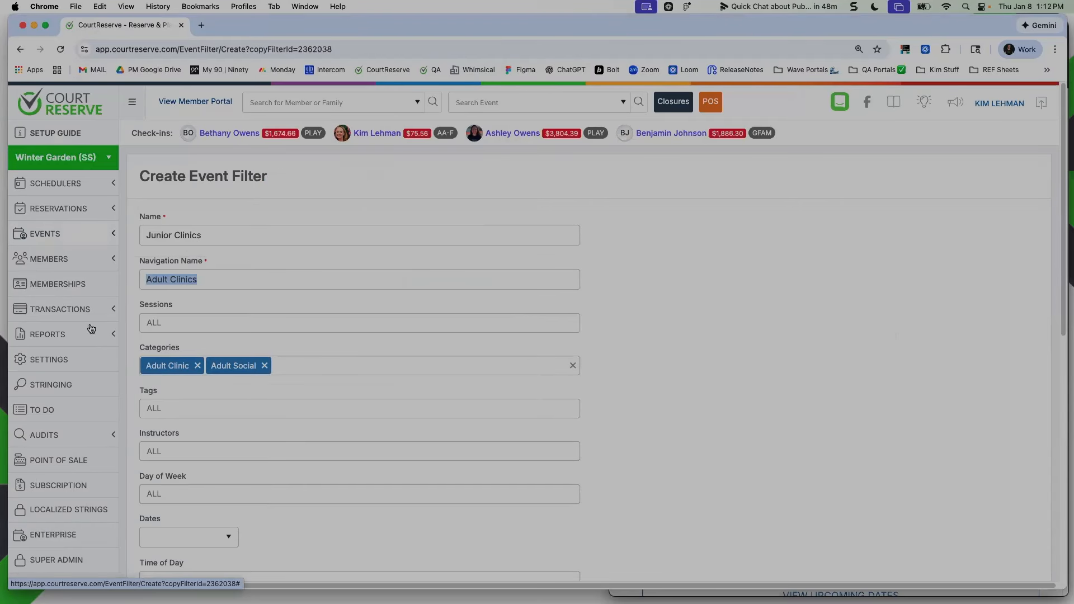
pyautogui.click(316, 239)
pyautogui.hotkey('shift', 'alt', 'Left')
pyautogui.hotkey('shift', 'alt', 'Left')
pyautogui.press('super+c')
pyautogui.tripleClick(295, 279)
pyautogui.press('super+v')
# Replace the copied filter's categories with Junior Clinic, save it and return to the Event Filters list
pyautogui.click(197, 366)
pyautogui.click(197, 366)
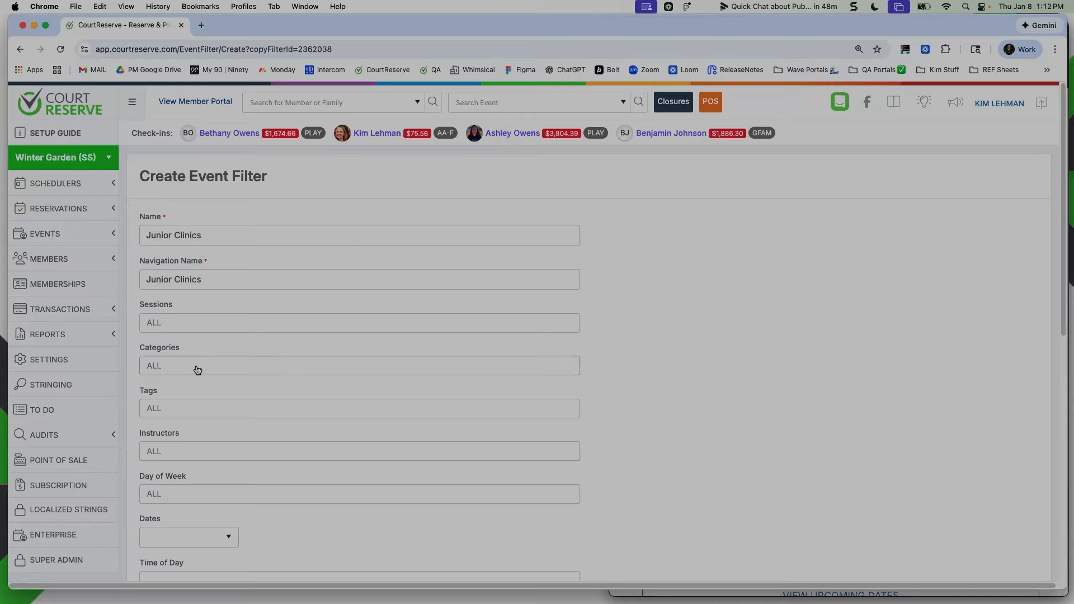
pyautogui.click(197, 366)
pyautogui.click(208, 449)
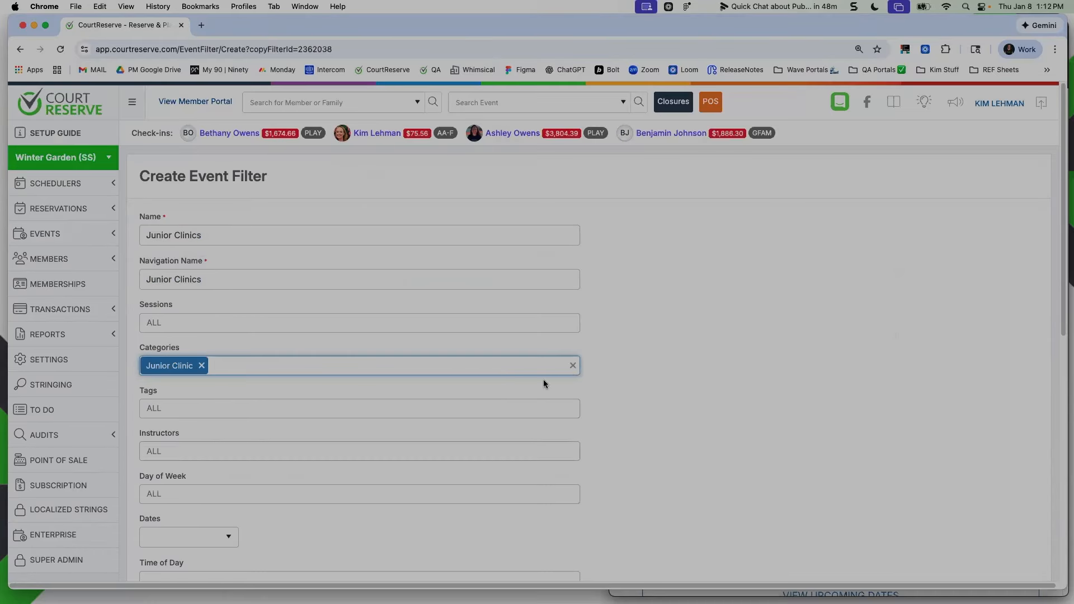
pyautogui.click(370, 369)
pyautogui.click(729, 450)
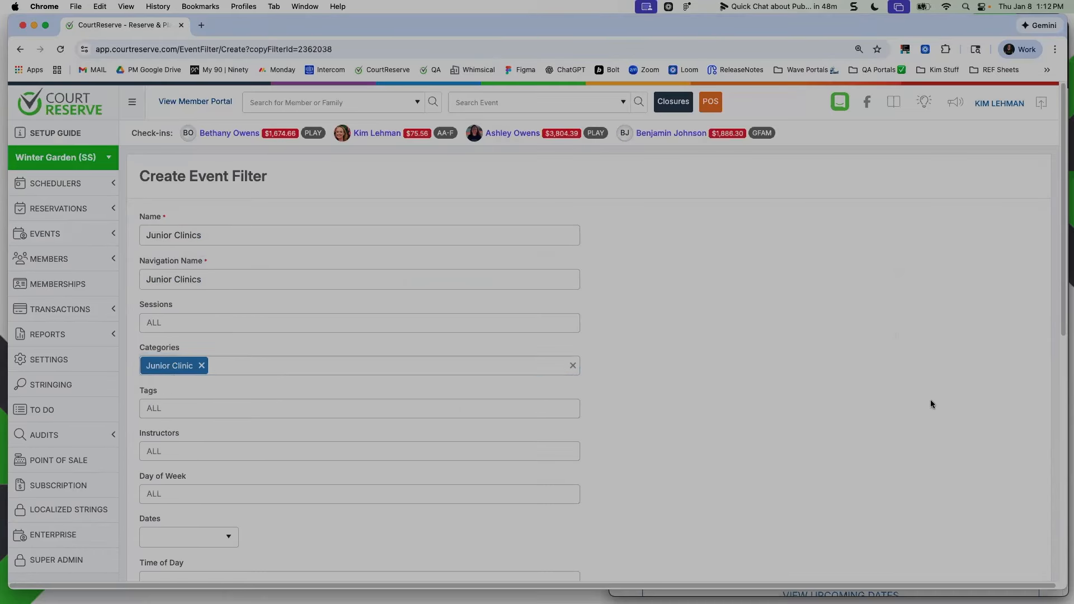
pyautogui.scroll(-10, 333, 296)
pyautogui.click(1008, 524)
pyautogui.click(887, 222)
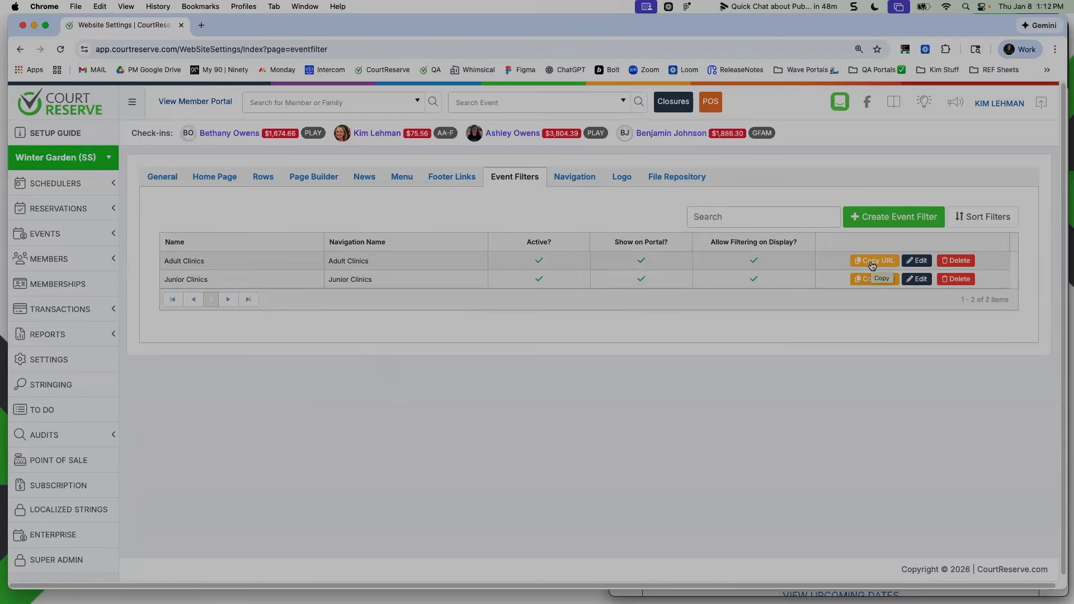
# Open the website's Menu settings, check the public portal's navigation bar in the Incognito window and shrink that window out of the way
pyautogui.press('super+equal')
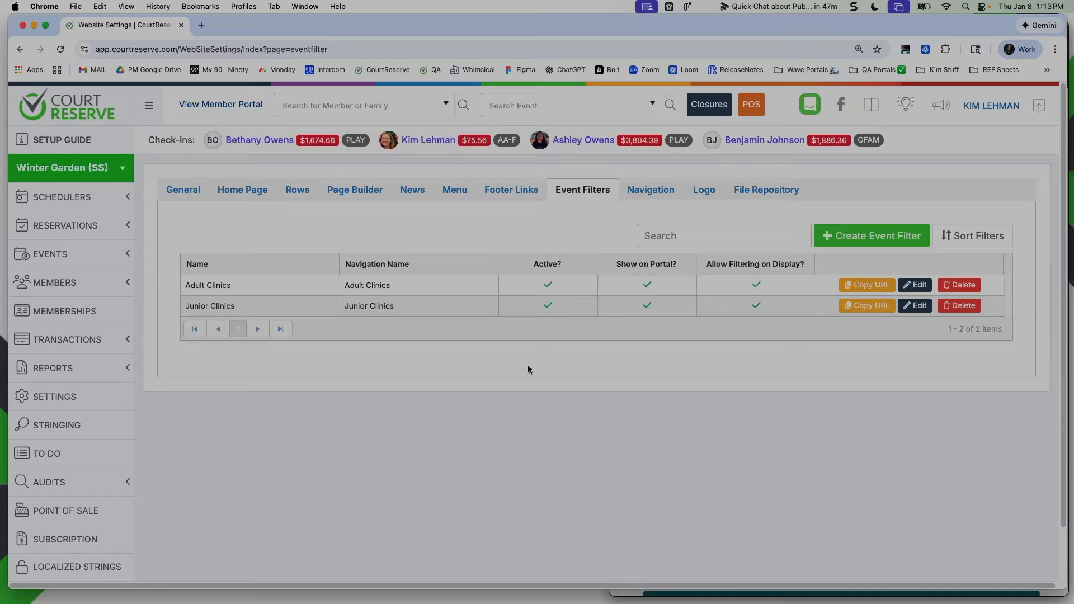
pyautogui.click(457, 196)
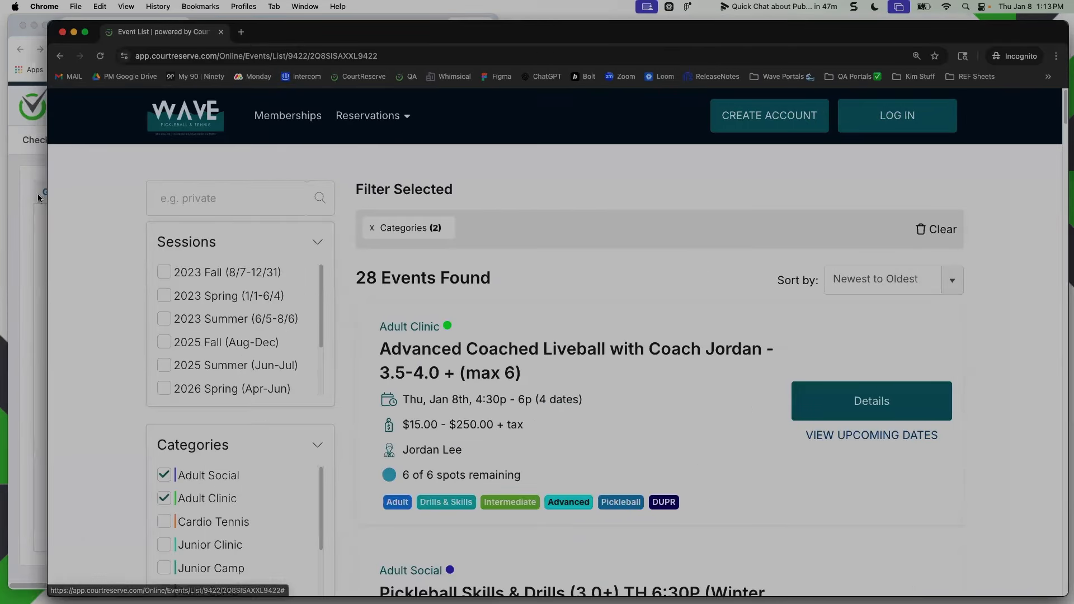
pyautogui.moveTo(401, 116)
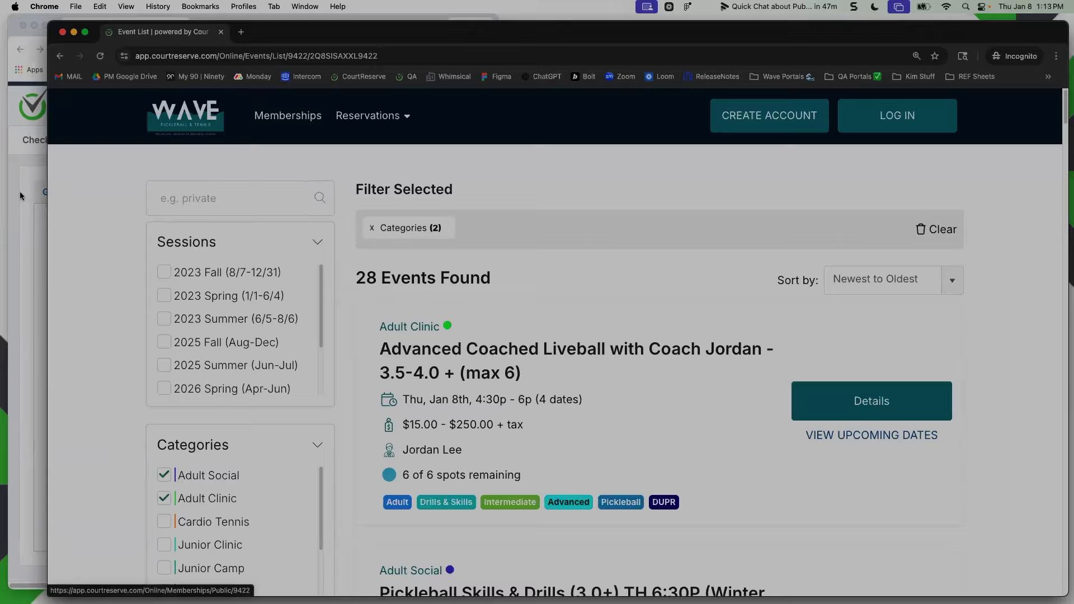
pyautogui.moveTo(48, 184); pyautogui.dragTo(581, 185)
pyautogui.moveTo(497, 220); pyautogui.dragTo(1073, 238)
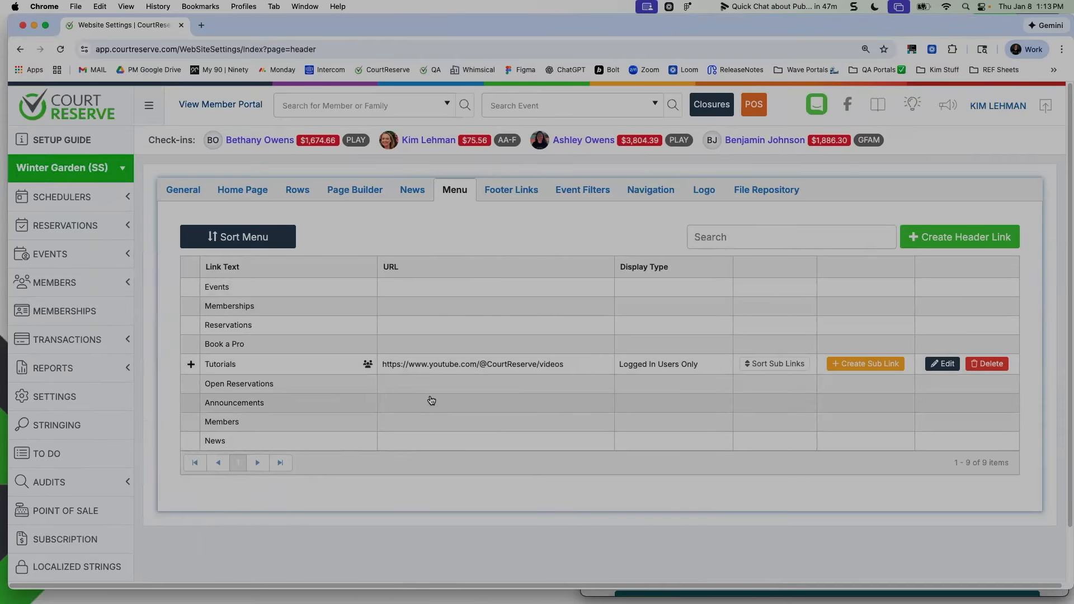
# Create a header link with the display text Register Today!, no URL and display type All
pyautogui.click(963, 246)
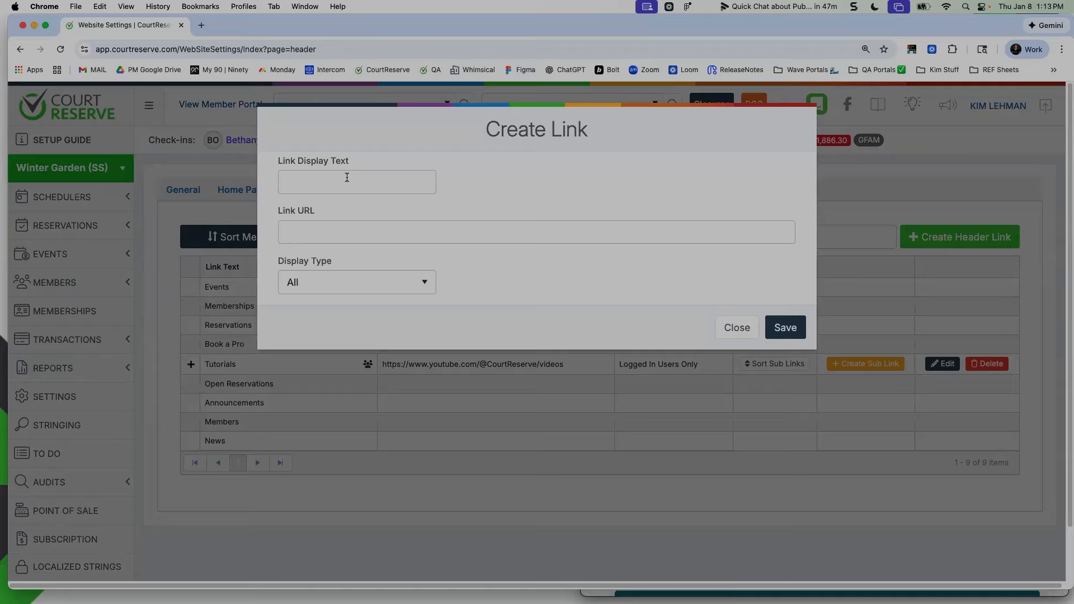
pyautogui.write('Register Today!')
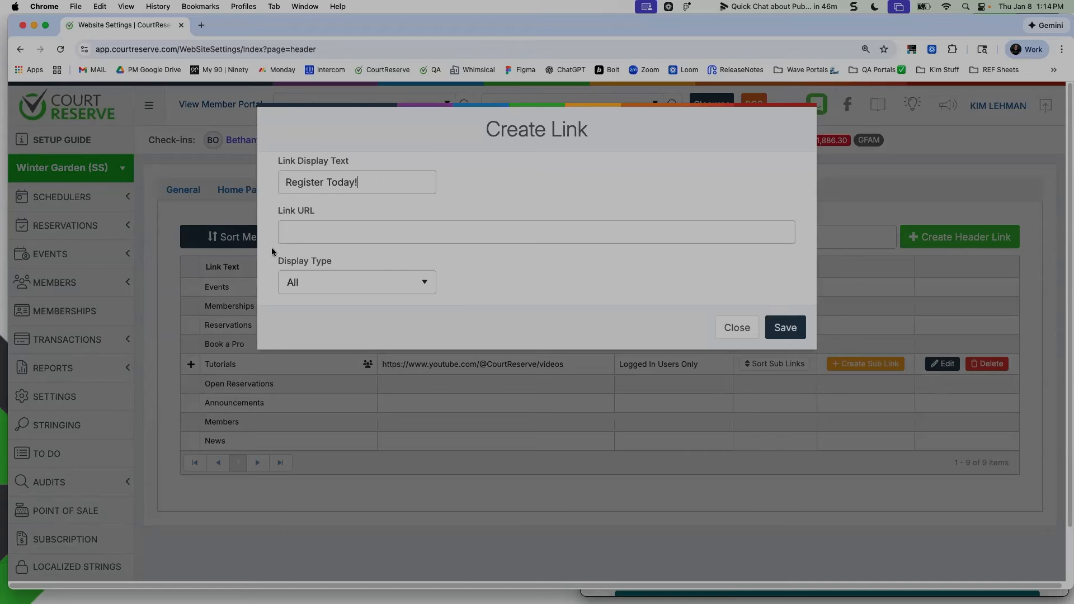
pyautogui.moveTo(275, 210); pyautogui.dragTo(307, 210)
pyautogui.click(350, 206)
pyautogui.click(348, 292)
pyautogui.click(589, 303)
pyautogui.click(786, 331)
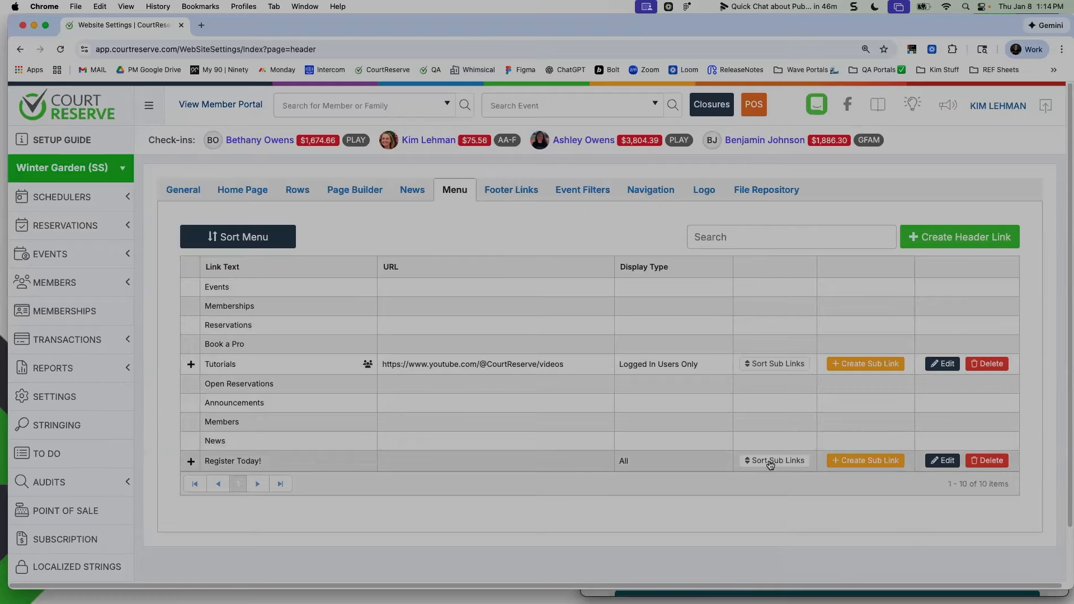
# Start a new sub link under the Register Today! header link with the display text Adult Clinics
pyautogui.click(858, 461)
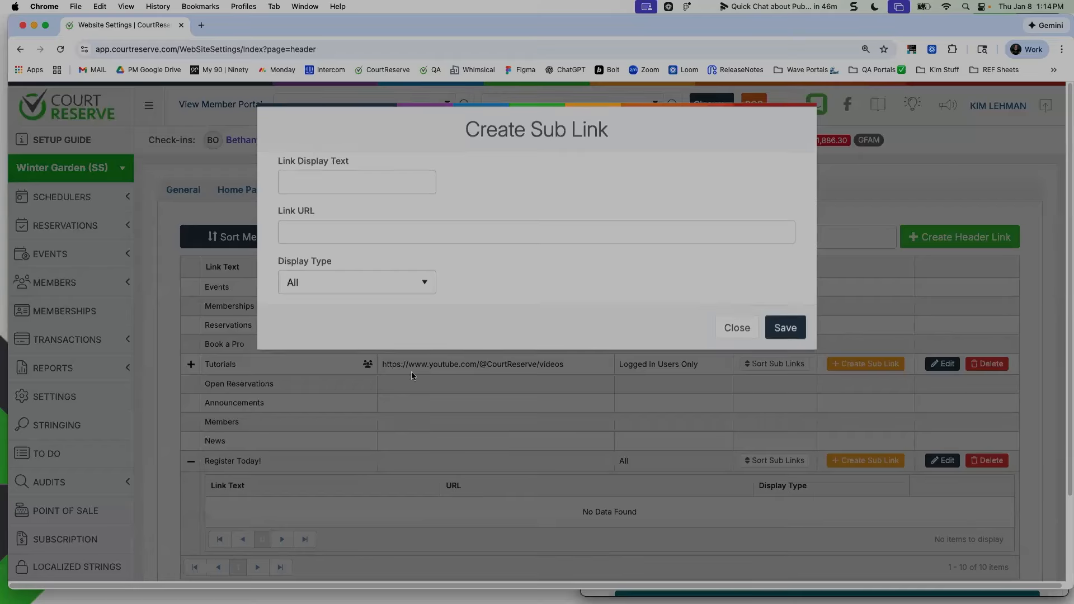
pyautogui.write('Adult Clinics')
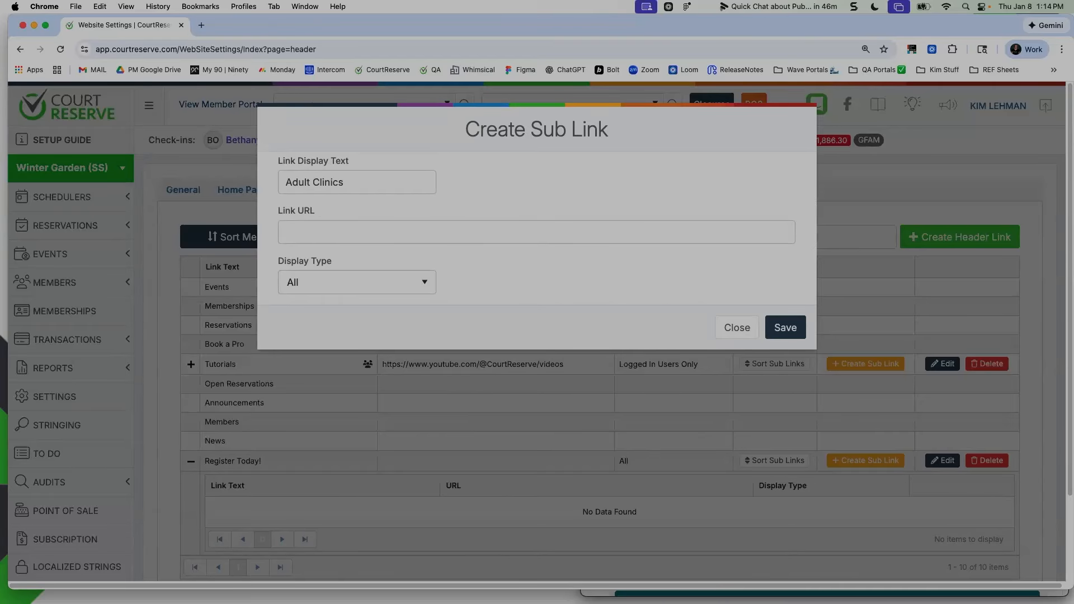
# Duplicate the website settings tab, open the Event Filters list there and copy the Adult Clinics filter's URL
pyautogui.rightClick(112, 24)
pyautogui.click(189, 106)
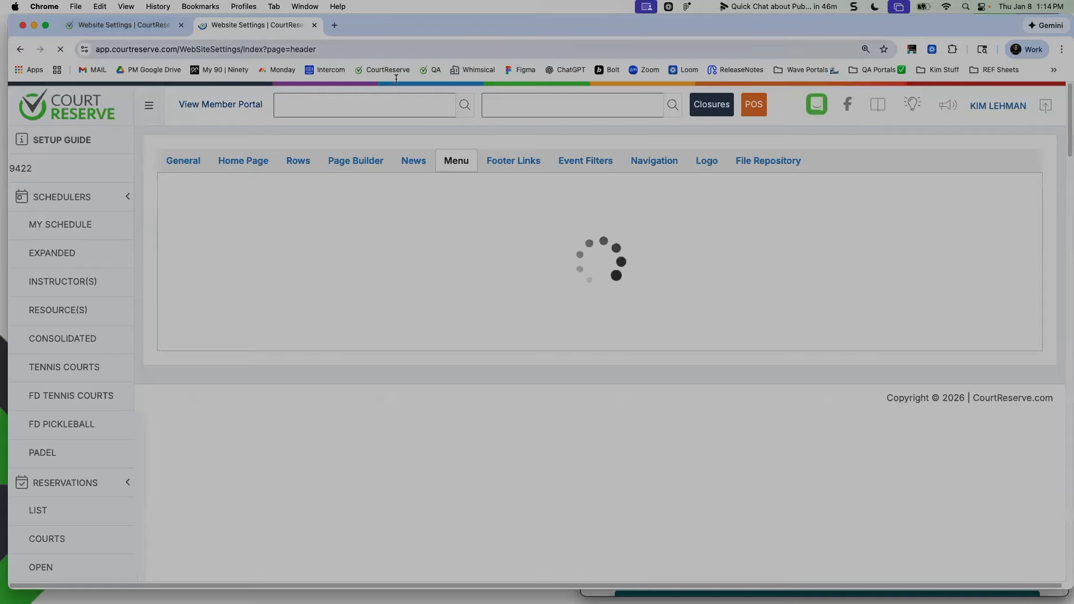
pyautogui.click(516, 193)
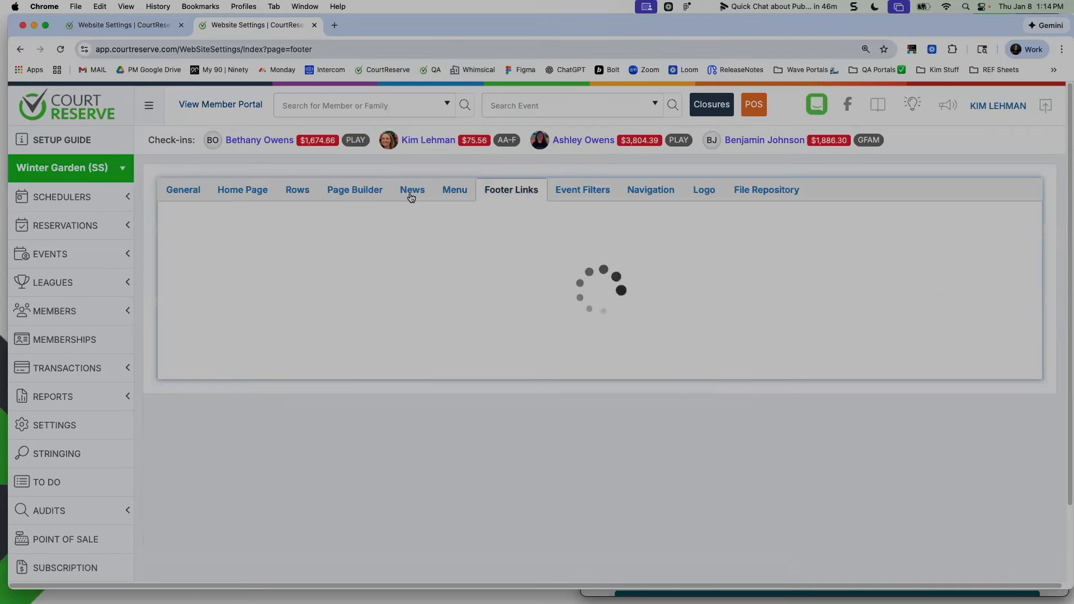
pyautogui.click(583, 192)
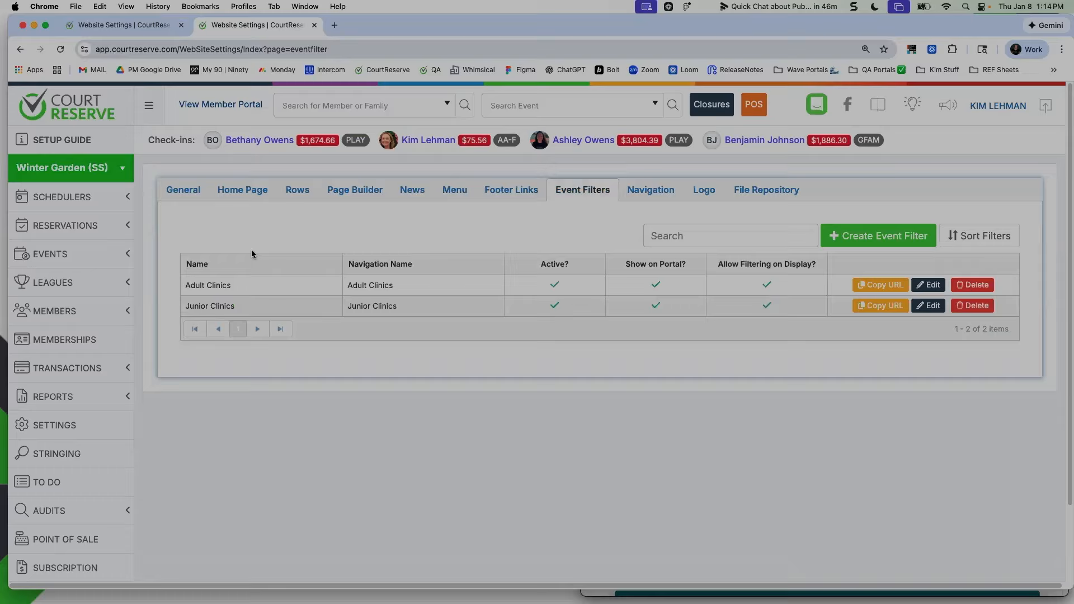
pyautogui.click(872, 286)
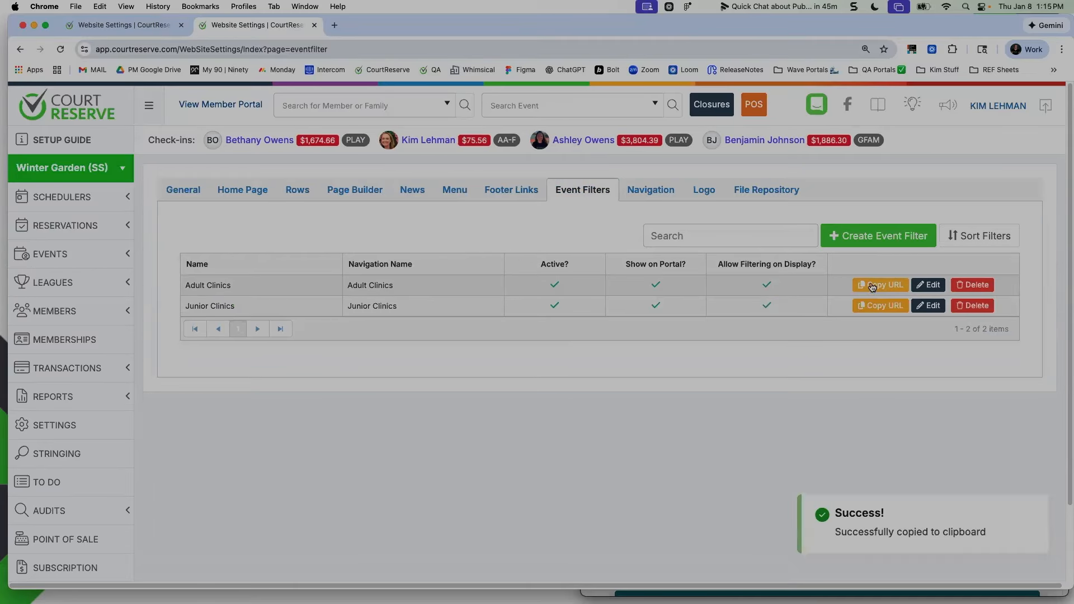
# Paste the copied filter URL as the Adult Clinics sub link's URL, keep display type All and save the sub link
pyautogui.click(106, 26)
pyautogui.click(350, 233)
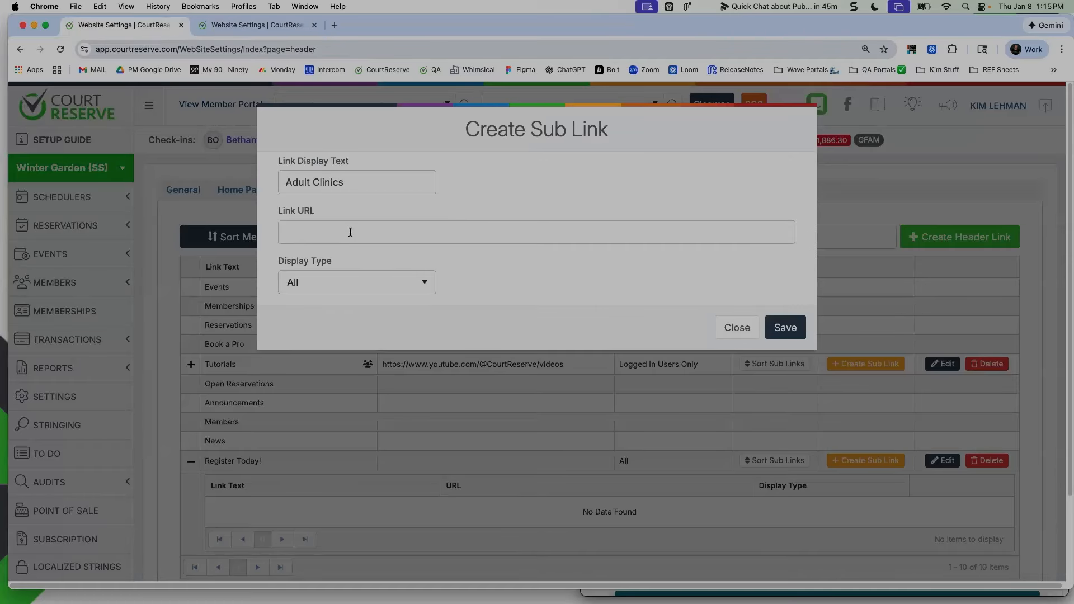
pyautogui.press('cmd+v')
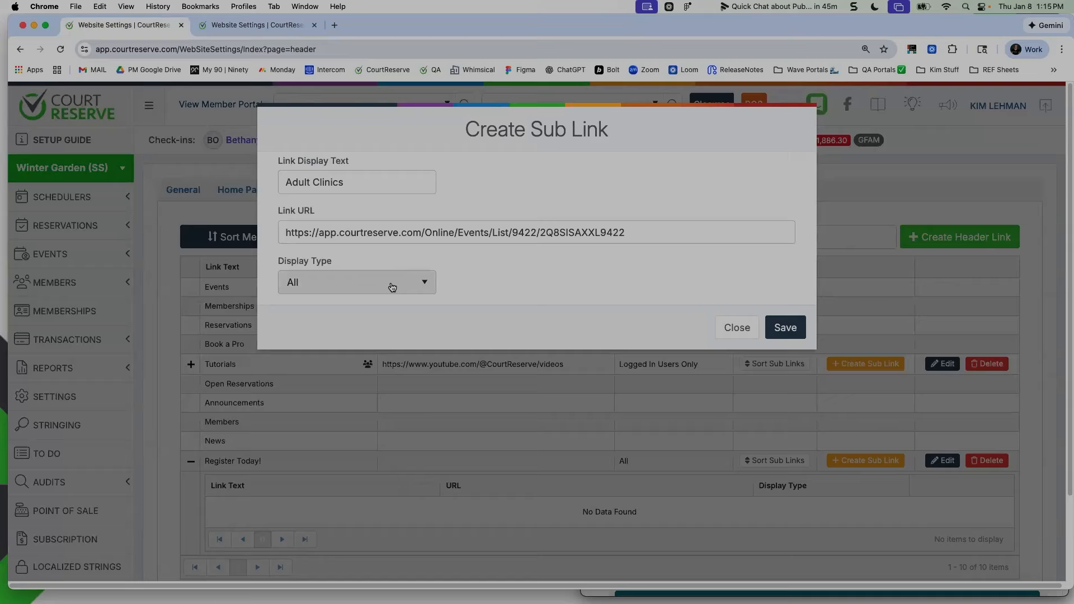
pyautogui.click(404, 288)
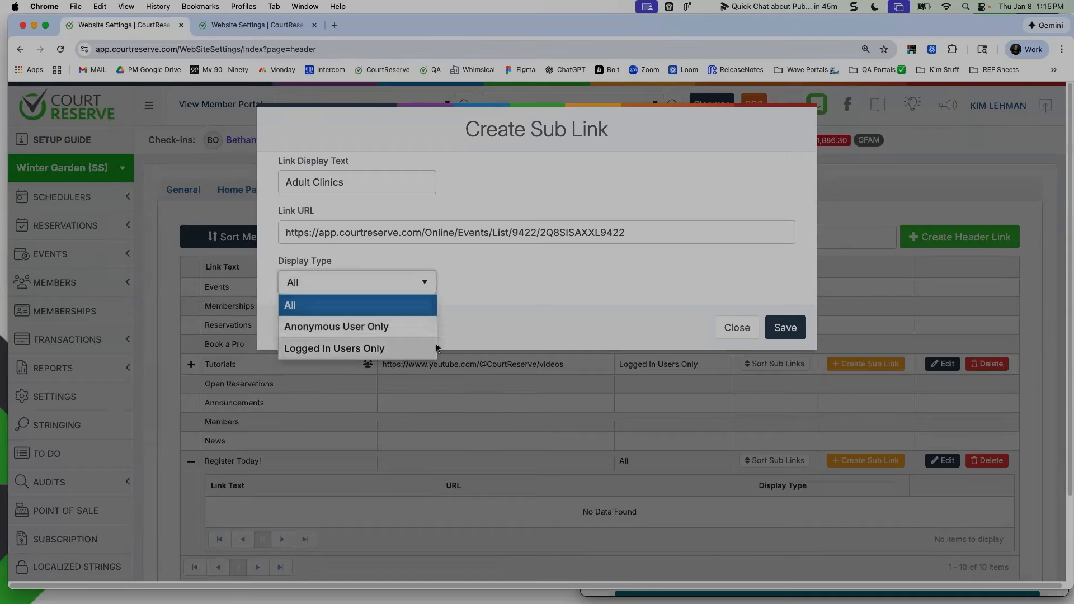
pyautogui.click(605, 268)
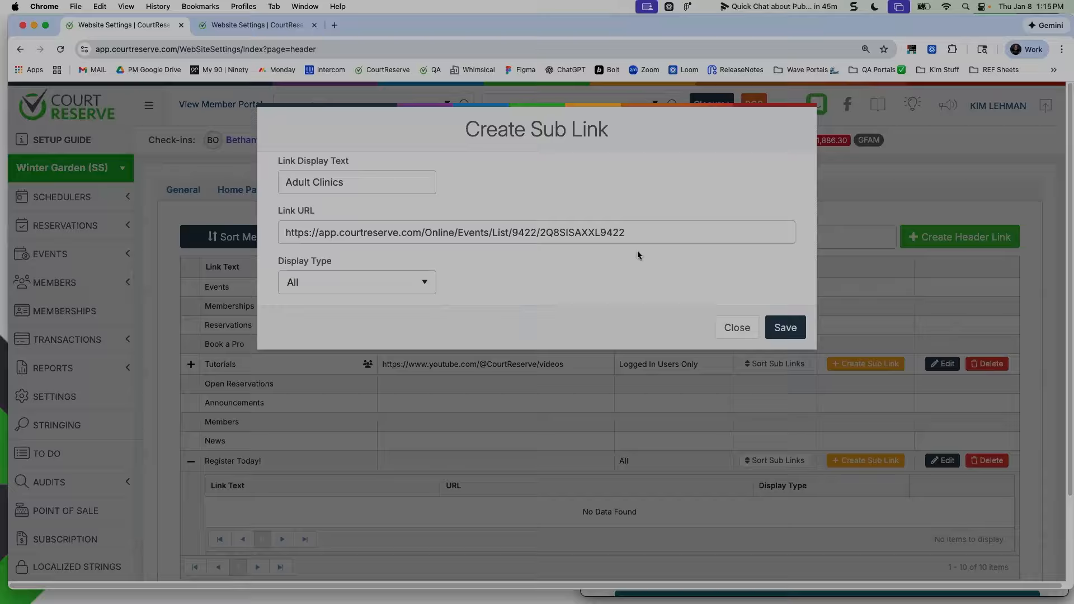
pyautogui.click(786, 328)
# Copy the Junior Clinics event filter's URL and return to the Menu settings
pyautogui.hotkey('ctrl', 'Tab')
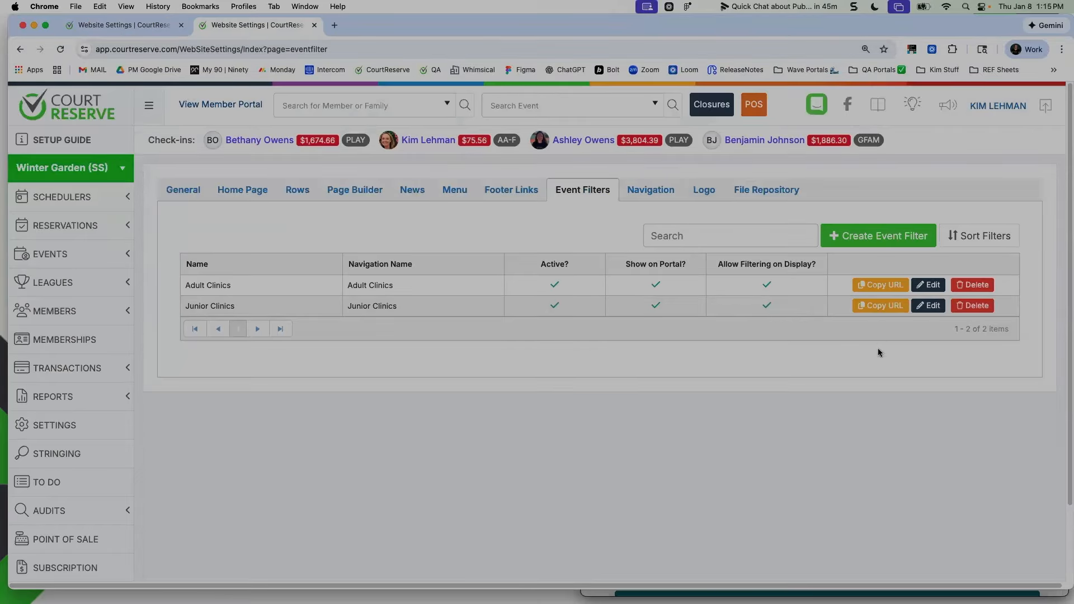
pyautogui.click(884, 306)
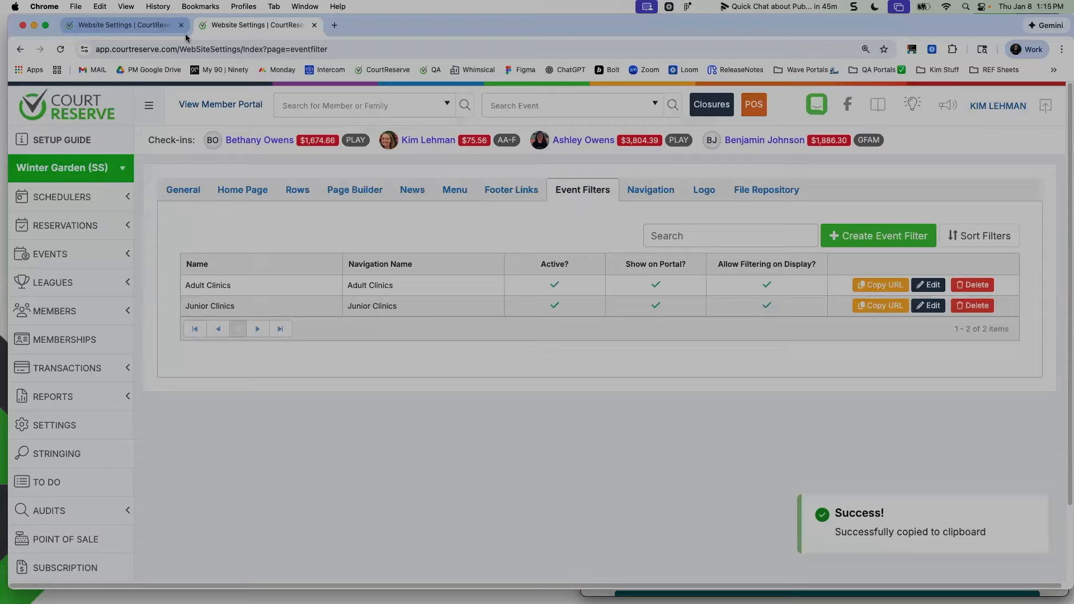
pyautogui.click(140, 25)
# Create a Register Today! sub link with the display text Junior Clinicis, the copied filter URL and display type All
pyautogui.click(872, 461)
pyautogui.write('J')
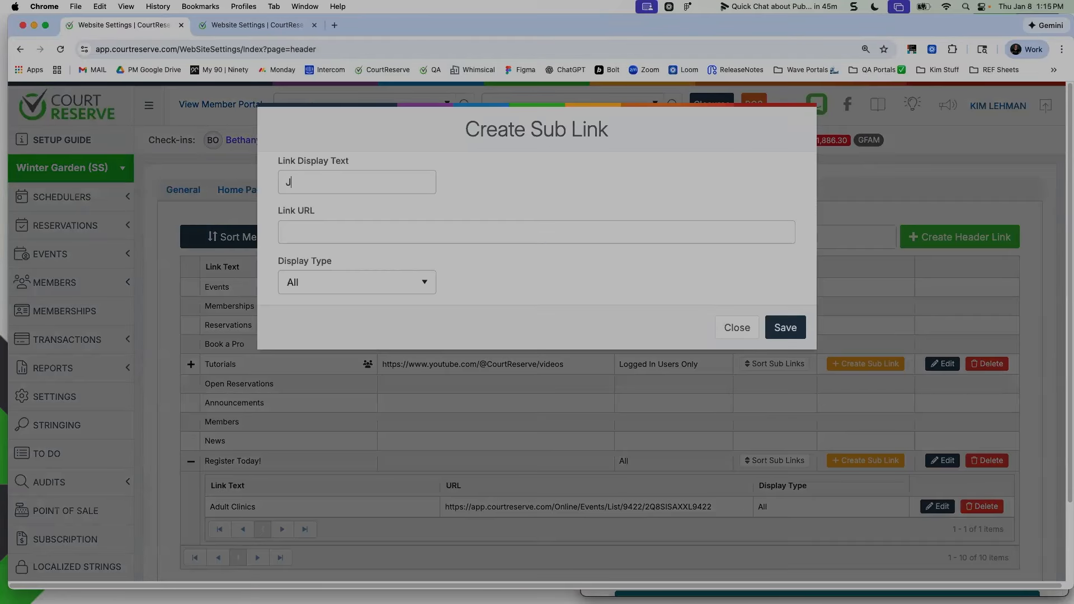
pyautogui.write('unior Clinicis')
pyautogui.press('Tab')
pyautogui.press('cmd+v')
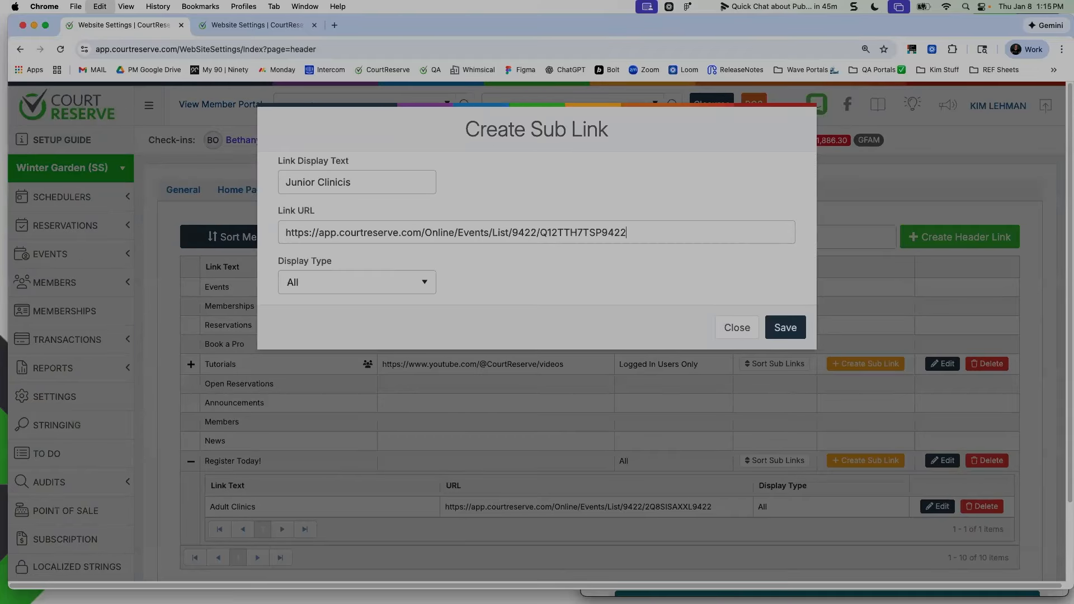
pyautogui.click(786, 329)
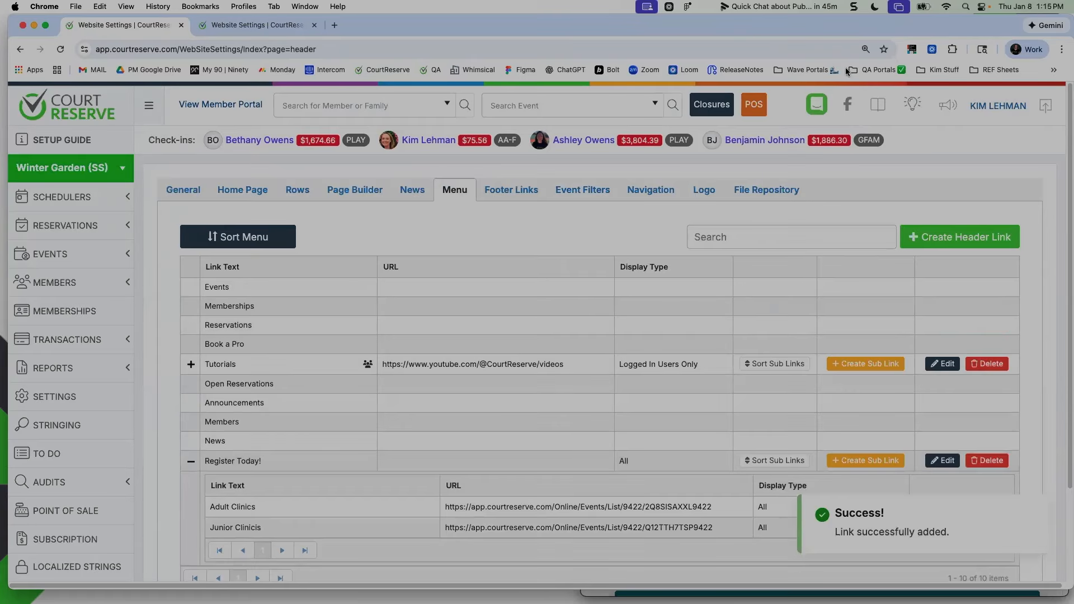
# Narrow the admin window, bring the public portal's Incognito window to the front and enlarge it to full width
pyautogui.moveTo(1072, 472); pyautogui.dragTo(936, 471)
pyautogui.scroll(-3, 801, 456)
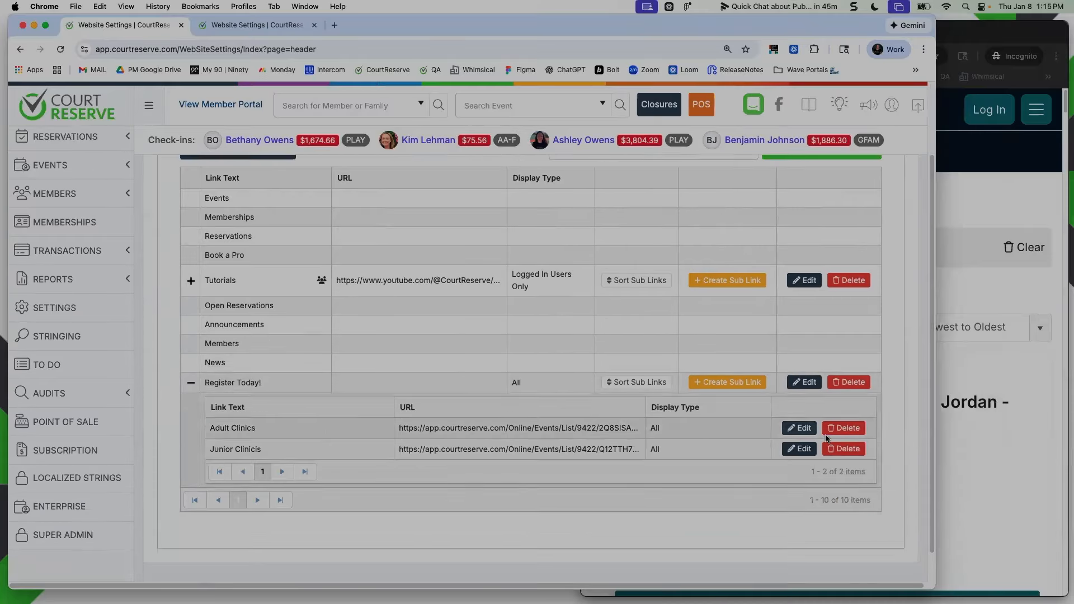
pyautogui.moveTo(936, 352); pyautogui.dragTo(982, 353)
pyautogui.click(1029, 278)
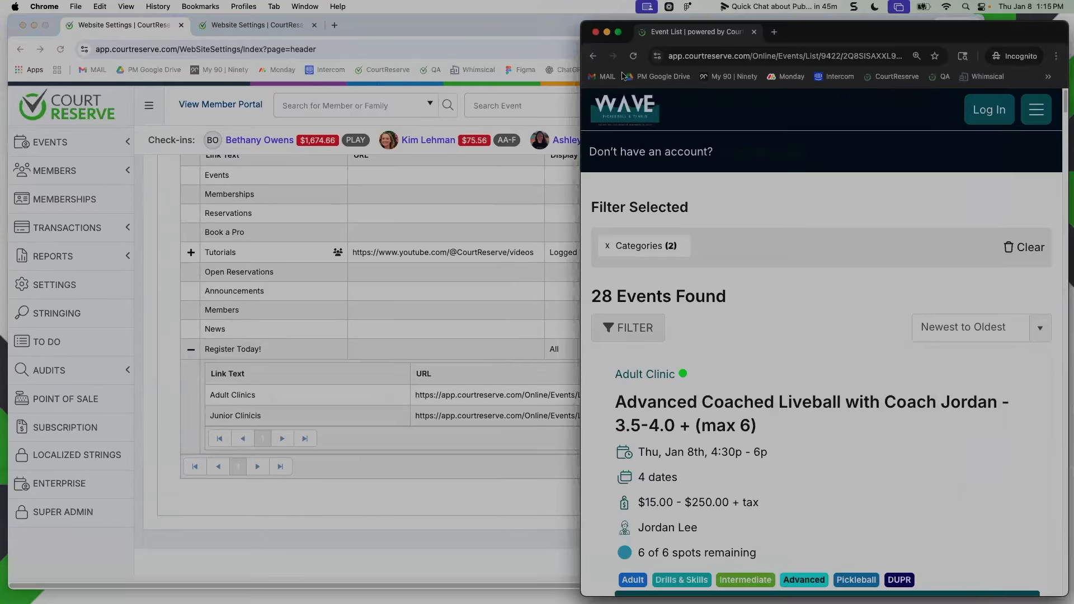
pyautogui.moveTo(581, 63); pyautogui.dragTo(12, 115)
pyautogui.moveTo(330, 25); pyautogui.dragTo(326, 19)
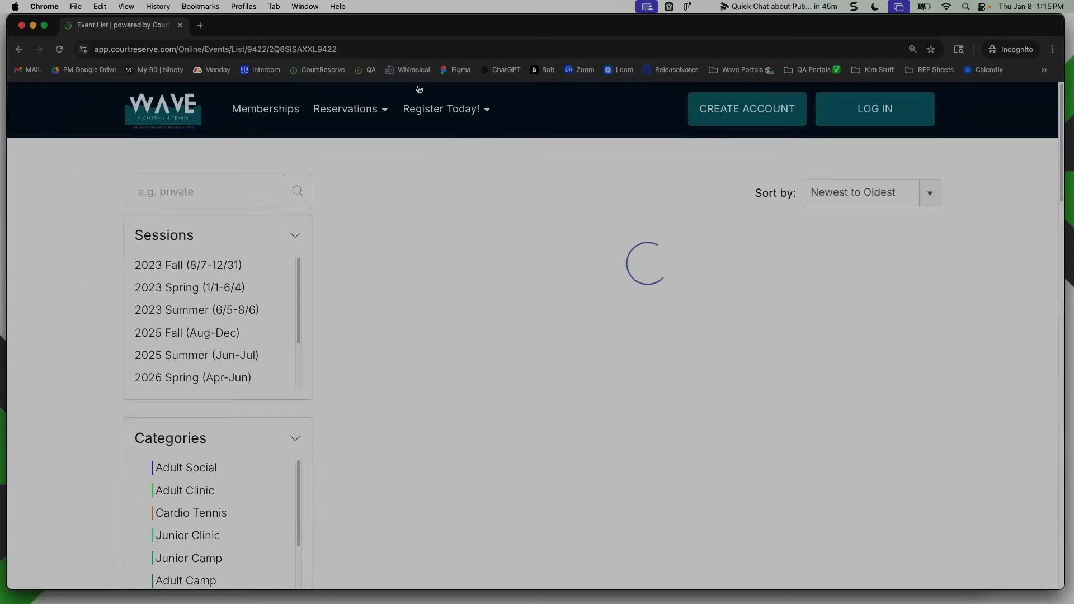
# Go to the portal home page and open the Adult Clinics sub link under Register Today! to check its events
pyautogui.moveTo(399, 110)
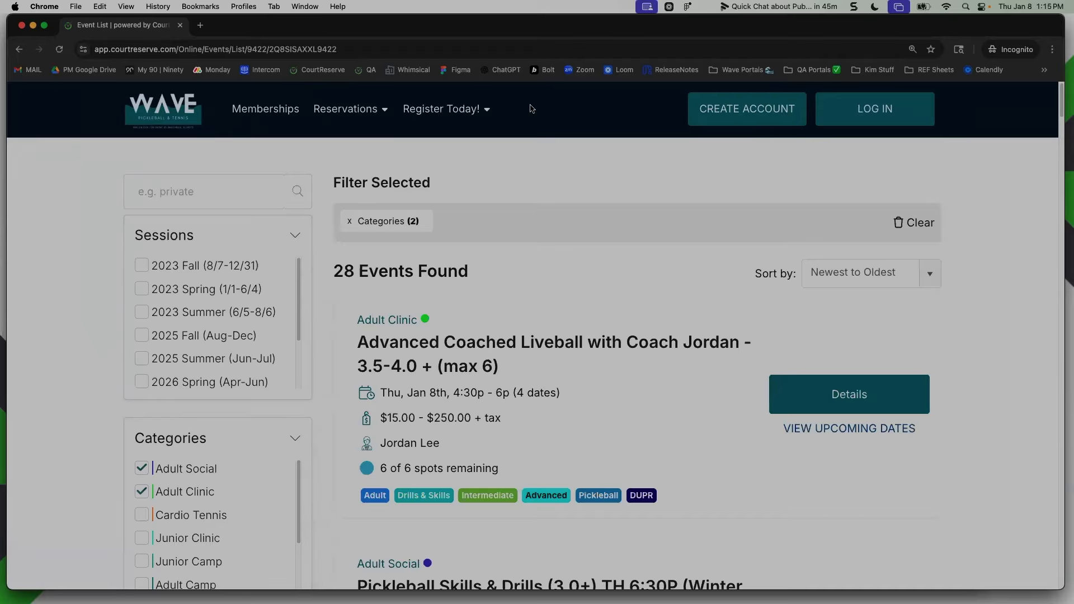
pyautogui.moveTo(456, 108)
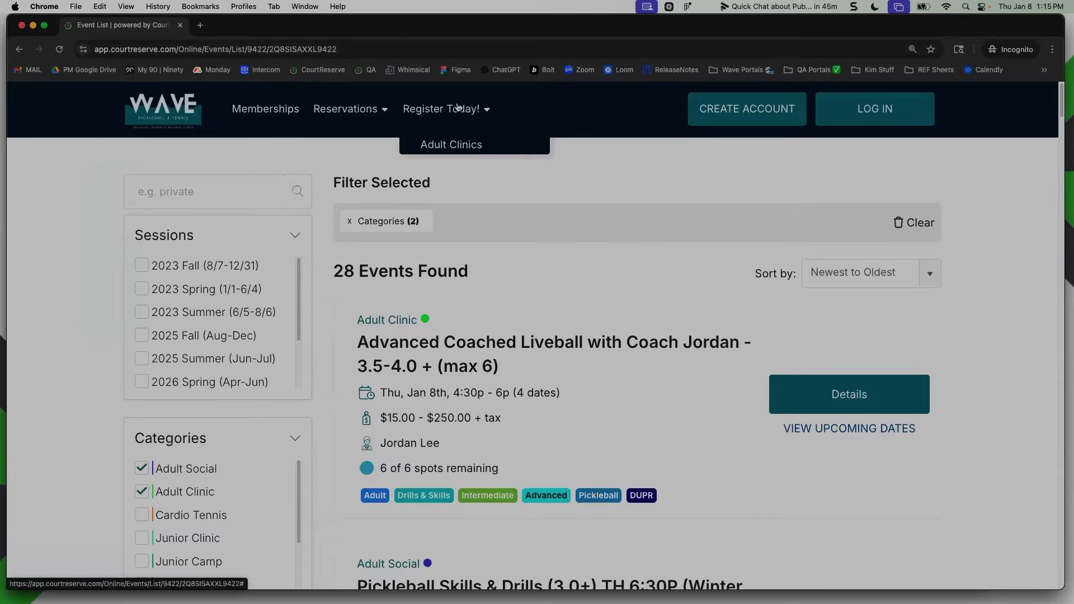
pyautogui.click(180, 115)
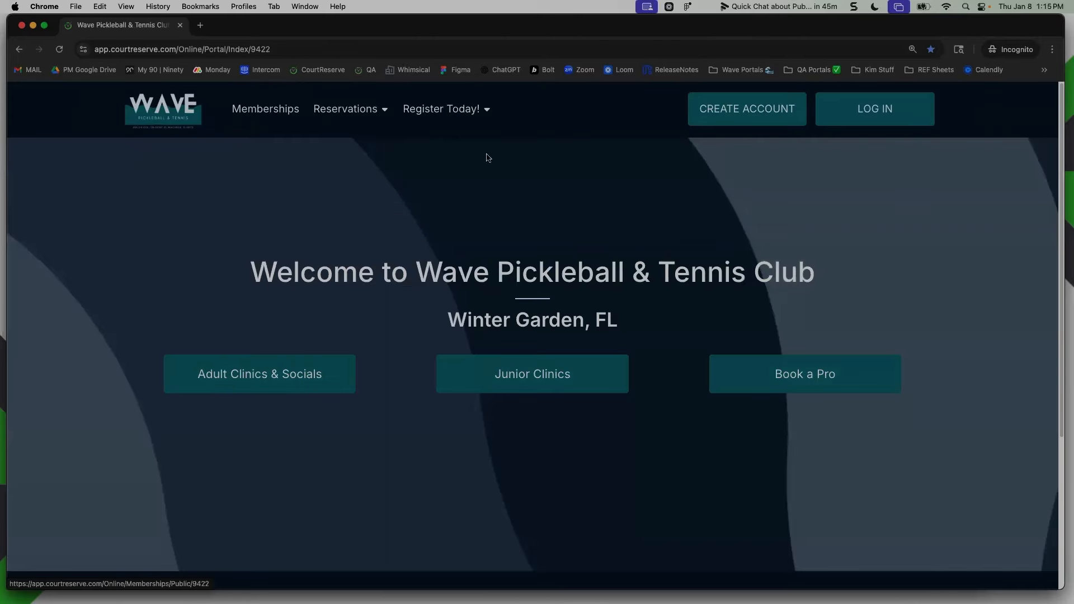
pyautogui.moveTo(450, 129)
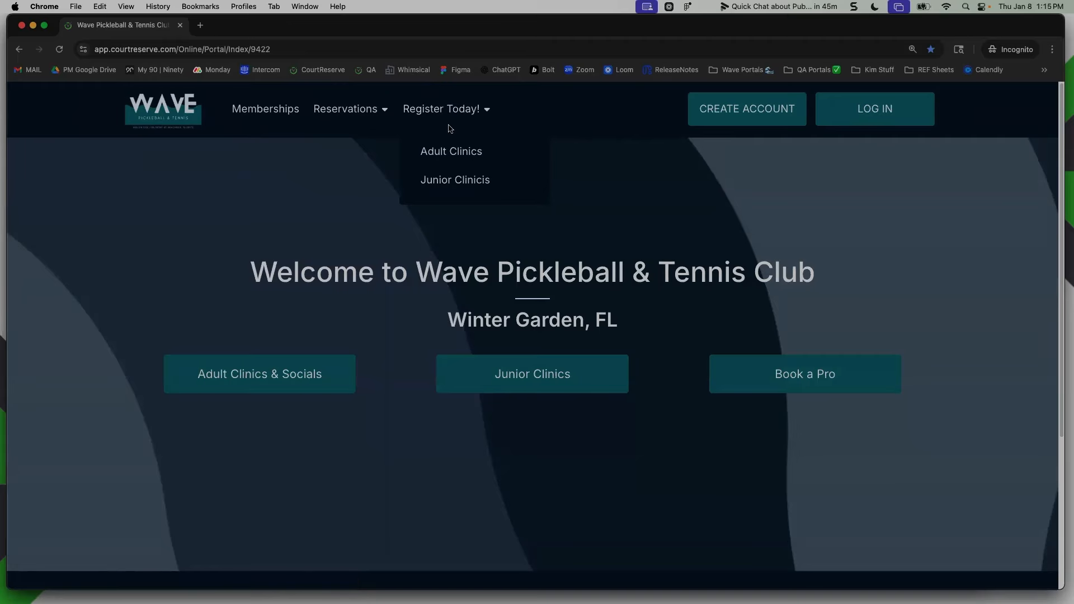
pyautogui.click(479, 152)
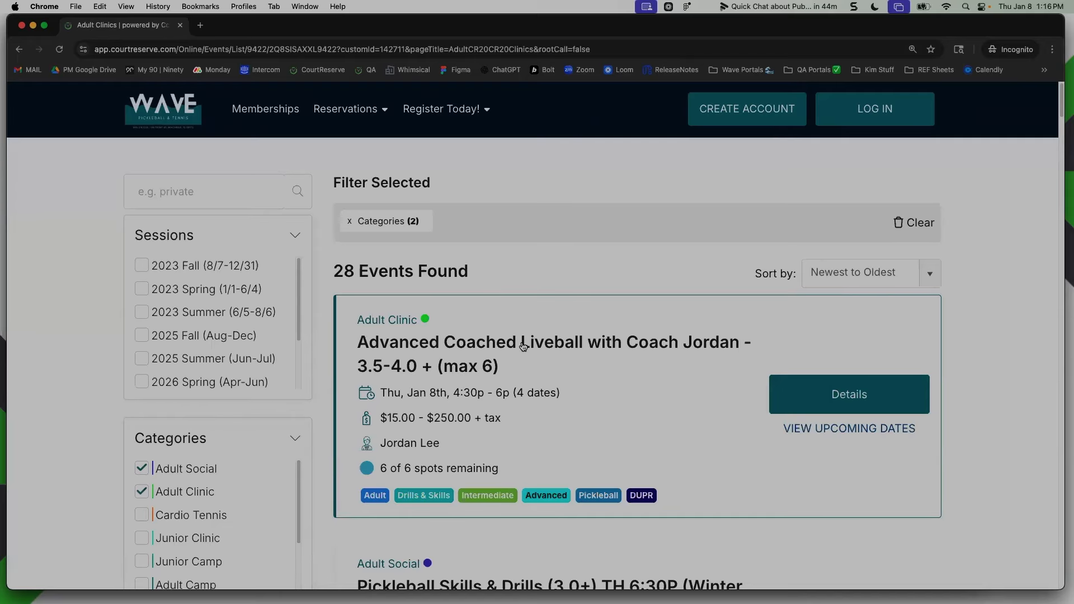
# Open the Junior Clinicis sub link under Register Today! and look through its event list
pyautogui.moveTo(451, 107)
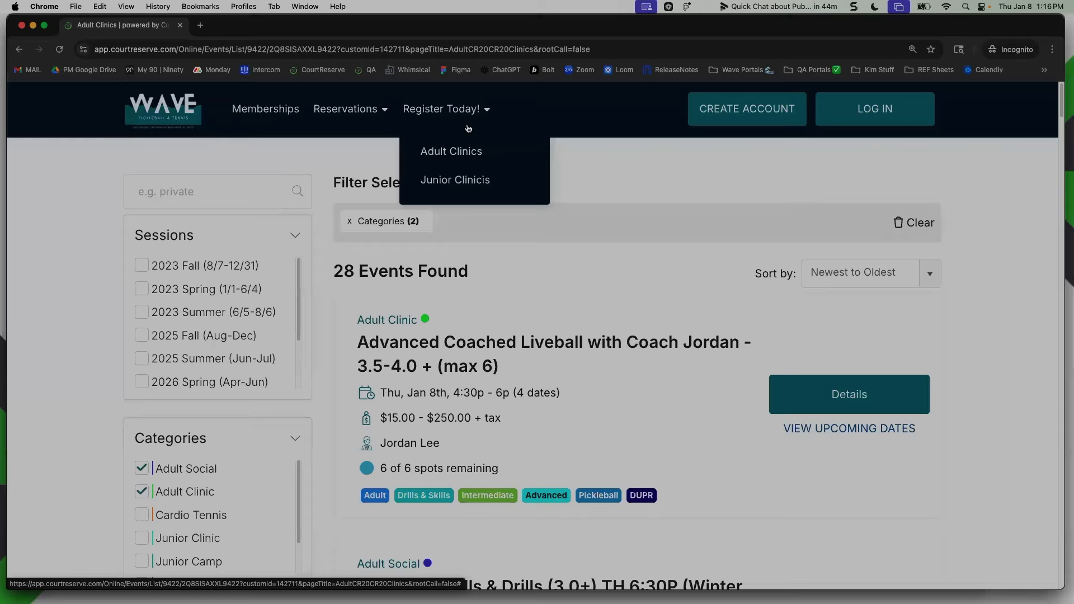
pyautogui.click(475, 179)
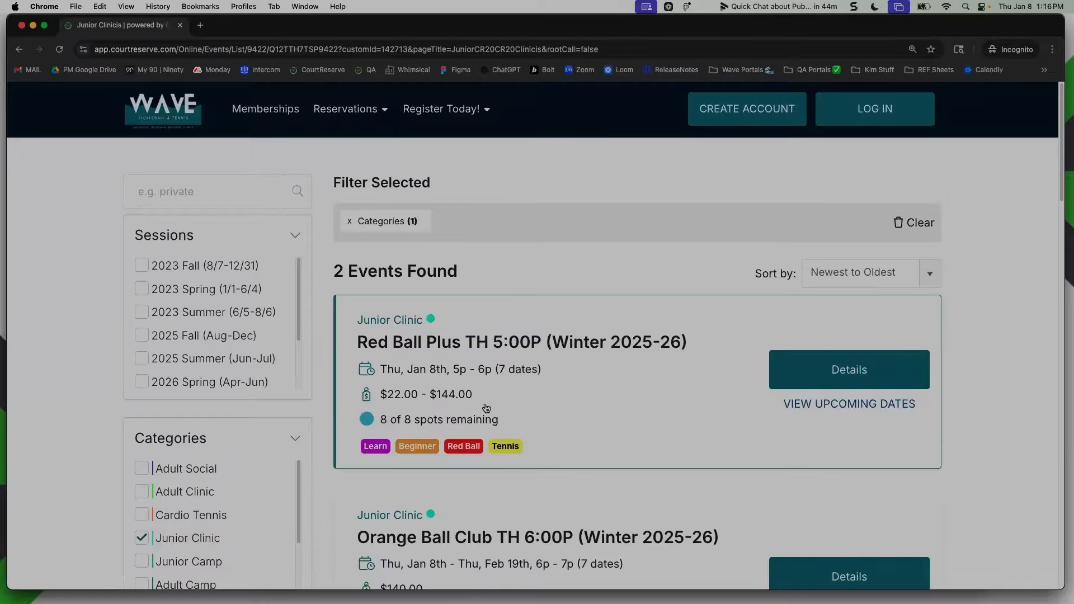
pyautogui.scroll(-2, 488, 406)
pyautogui.scroll(1, 504, 369)
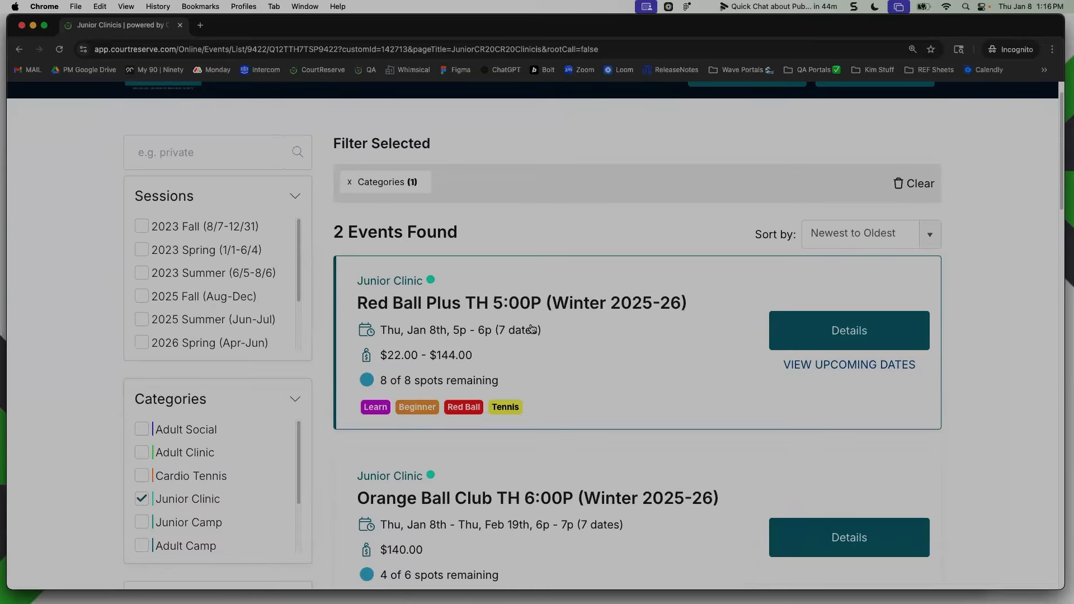
# Shrink the Incognito window, widen the admin window again and return to the Event Filters list
pyautogui.moveTo(6, 175); pyautogui.dragTo(444, 336)
pyautogui.click(398, 356)
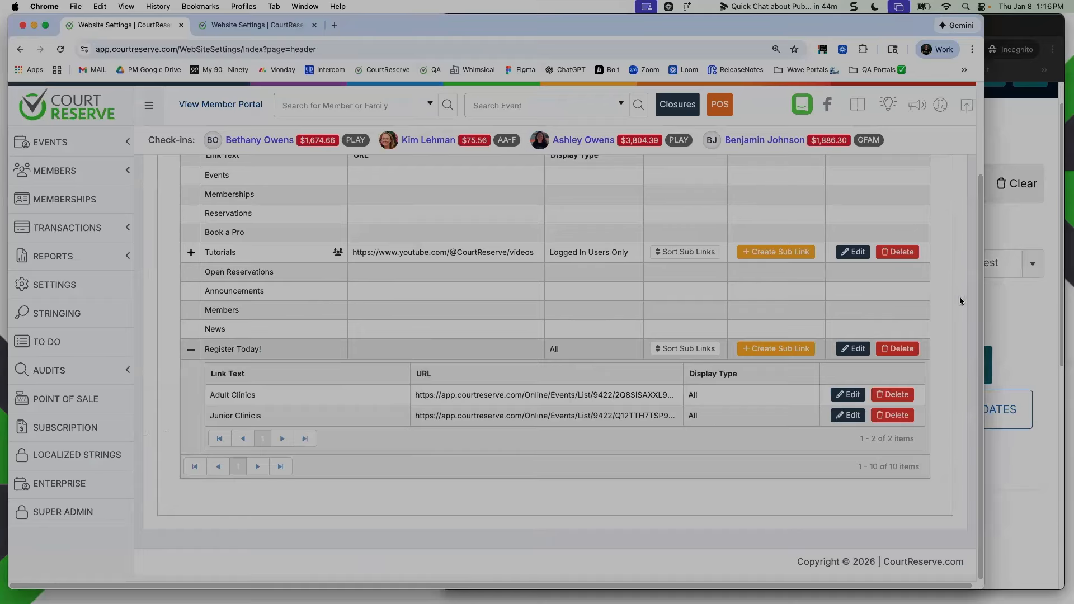
pyautogui.moveTo(984, 296); pyautogui.dragTo(1066, 294)
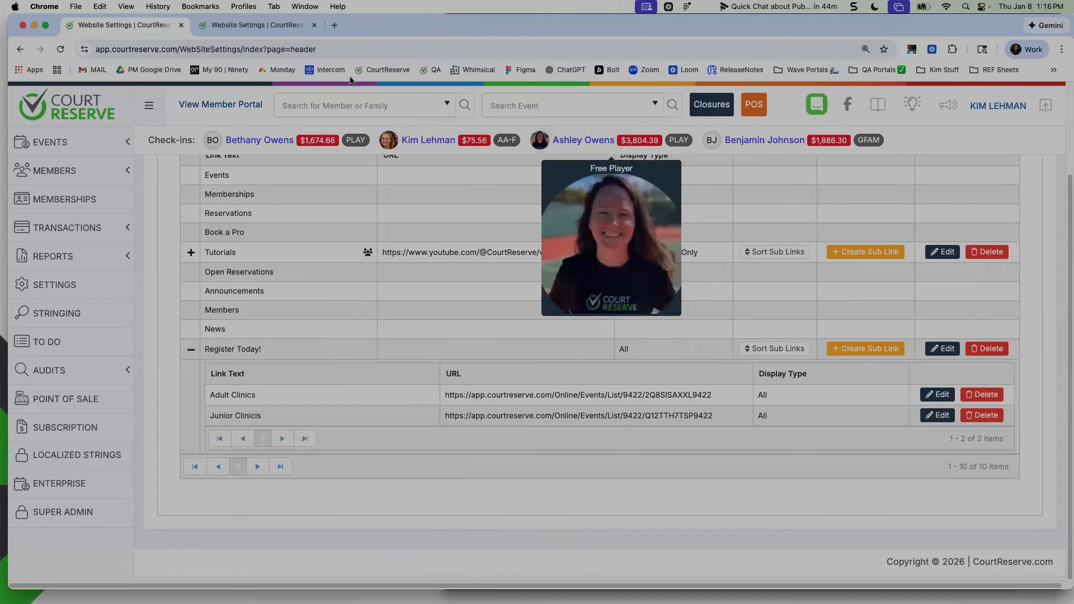
pyautogui.click(255, 24)
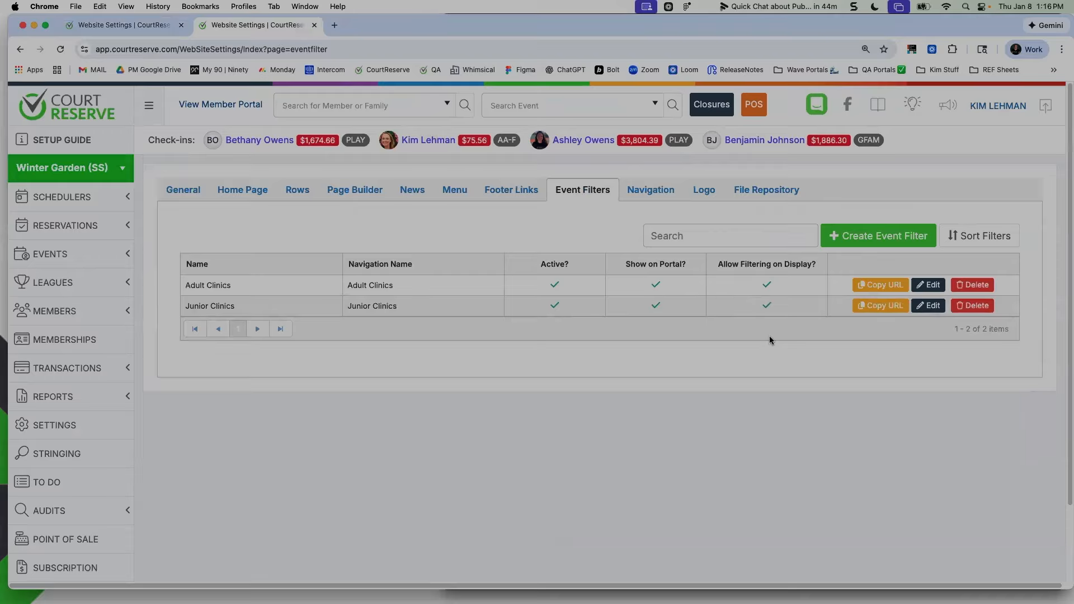
# Start a new event filter with both the name and navigation name set to Summer Camps
pyautogui.click(878, 235)
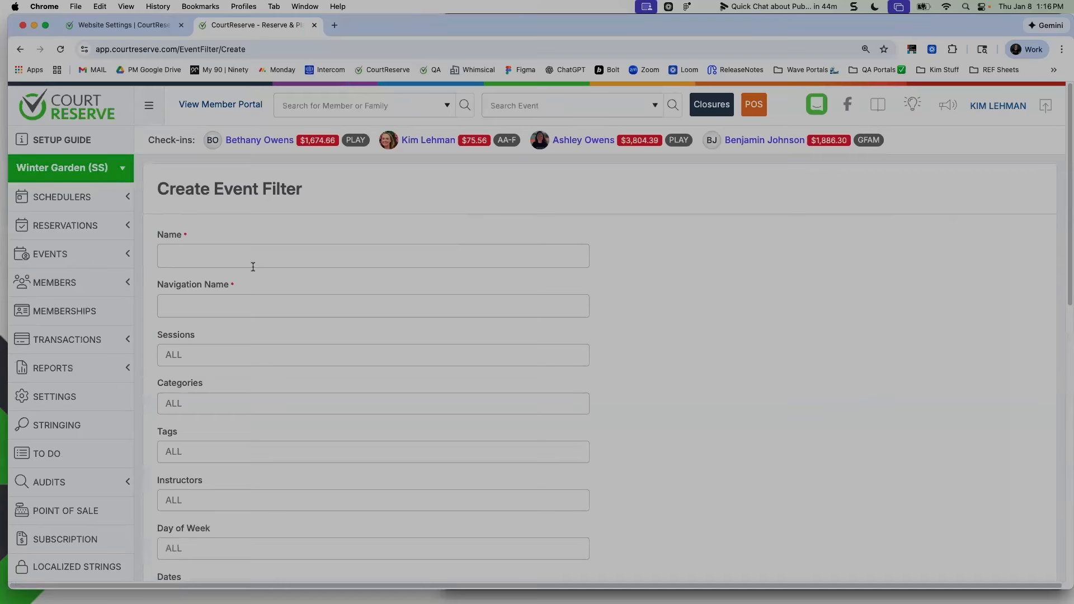
pyautogui.write('Summer Cmaps')
pyautogui.doubleClick(239, 255)
pyautogui.write('Cam')
pyautogui.tripleClick(244, 256)
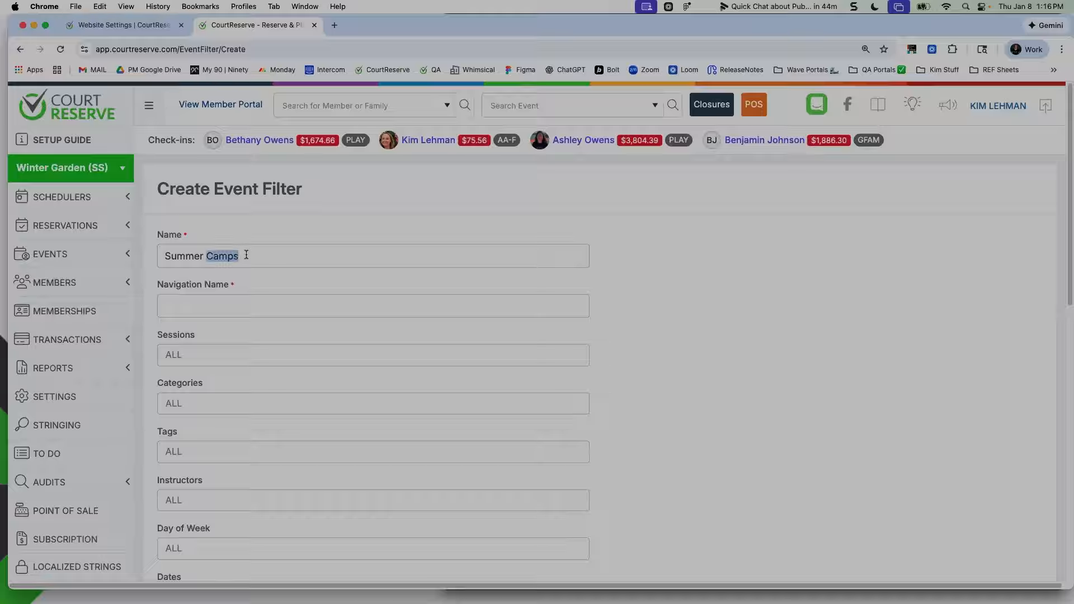
pyautogui.click(246, 299)
pyautogui.press('super+v')
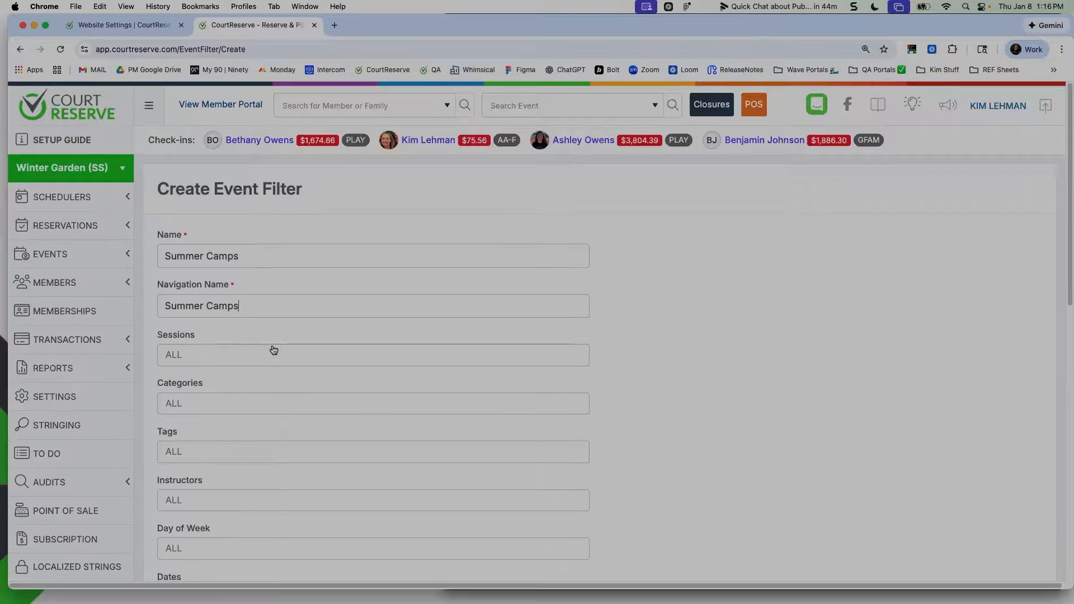
# Review the remaining criteria fields of the new filter and duplicate its page in another tab
pyautogui.scroll(-5, 274, 350)
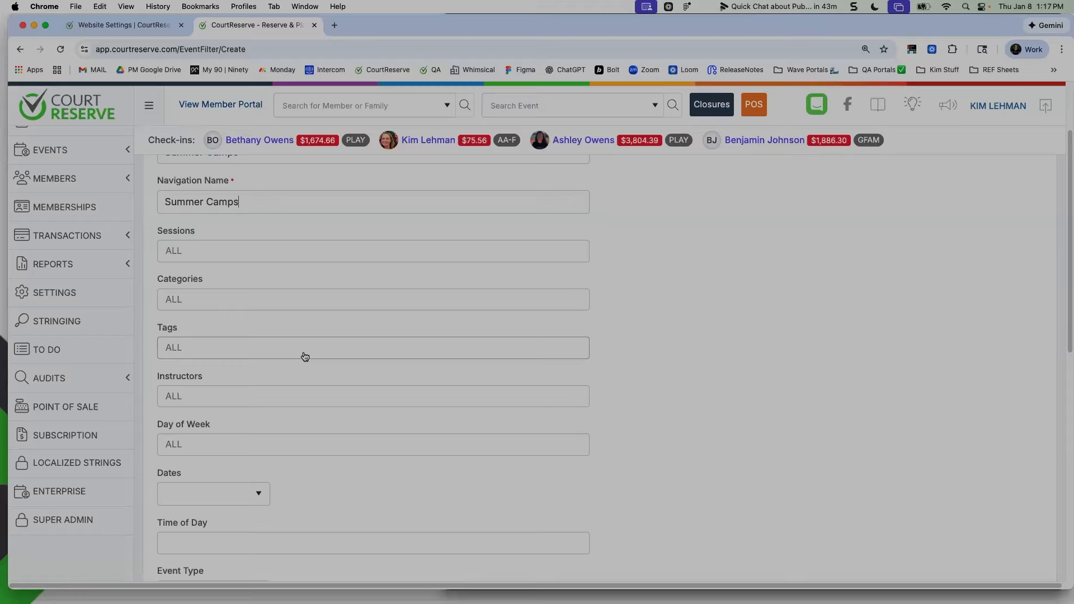
pyautogui.scroll(-1, 291, 369)
pyautogui.scroll(-3, 270, 419)
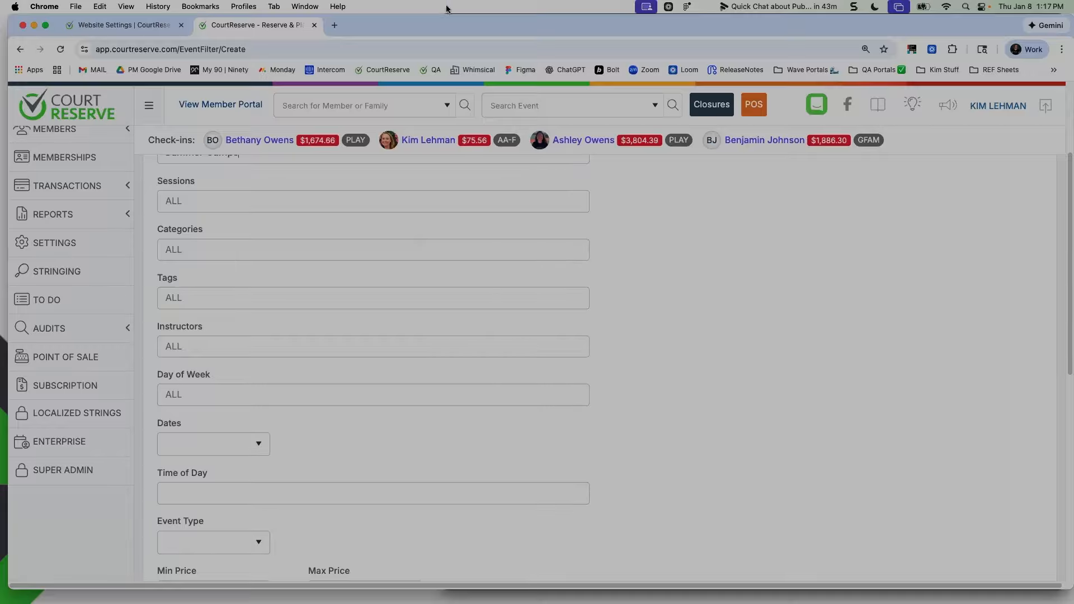
pyautogui.rightClick(264, 26)
pyautogui.click(317, 106)
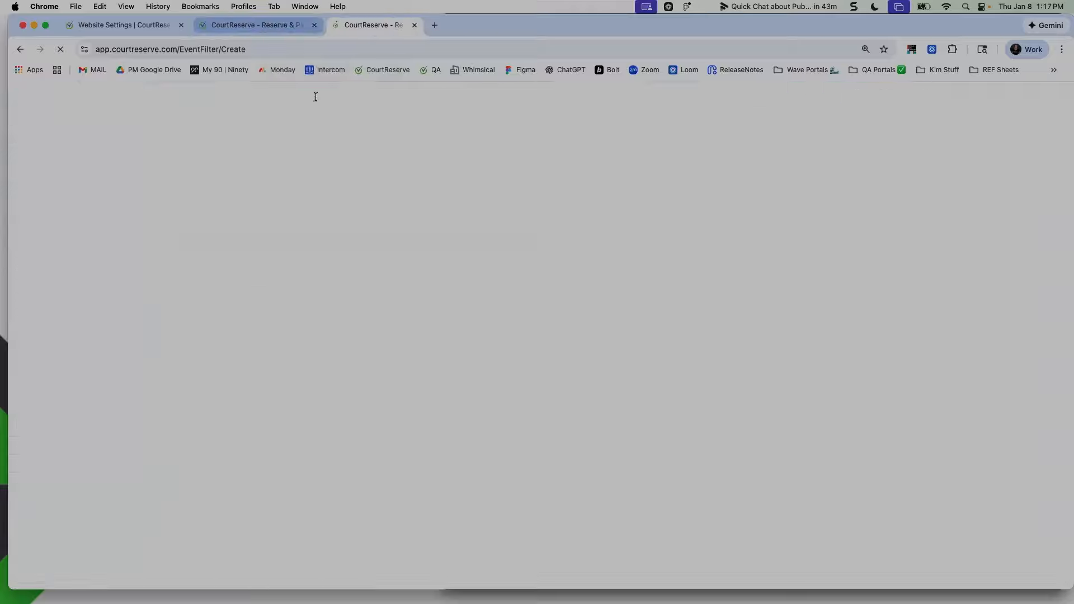
# Open the events list in the duplicated tab and search it for summer camp
pyautogui.click(122, 255)
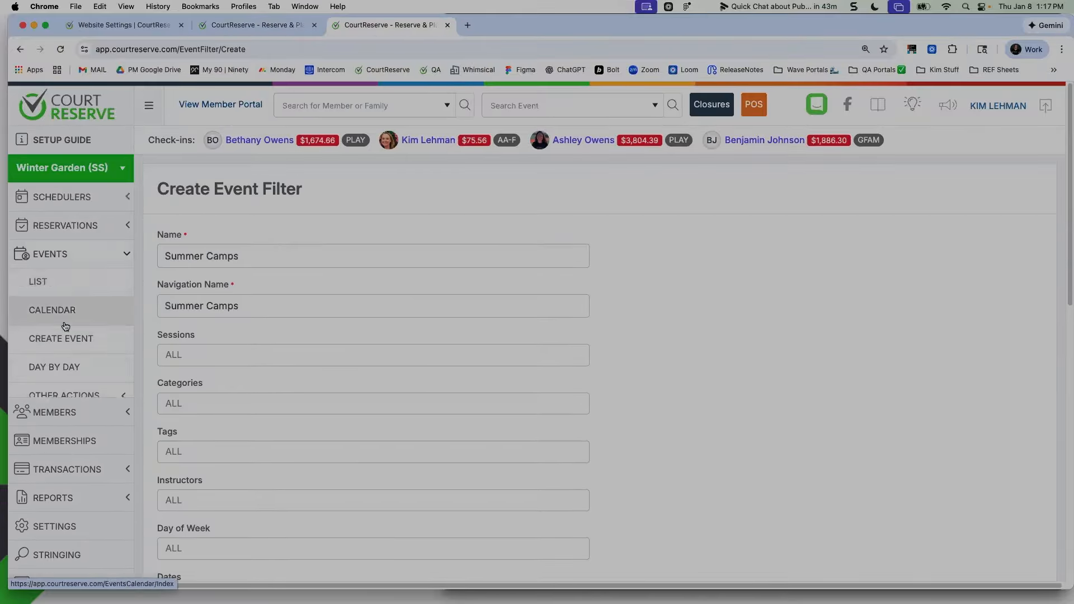
pyautogui.click(61, 280)
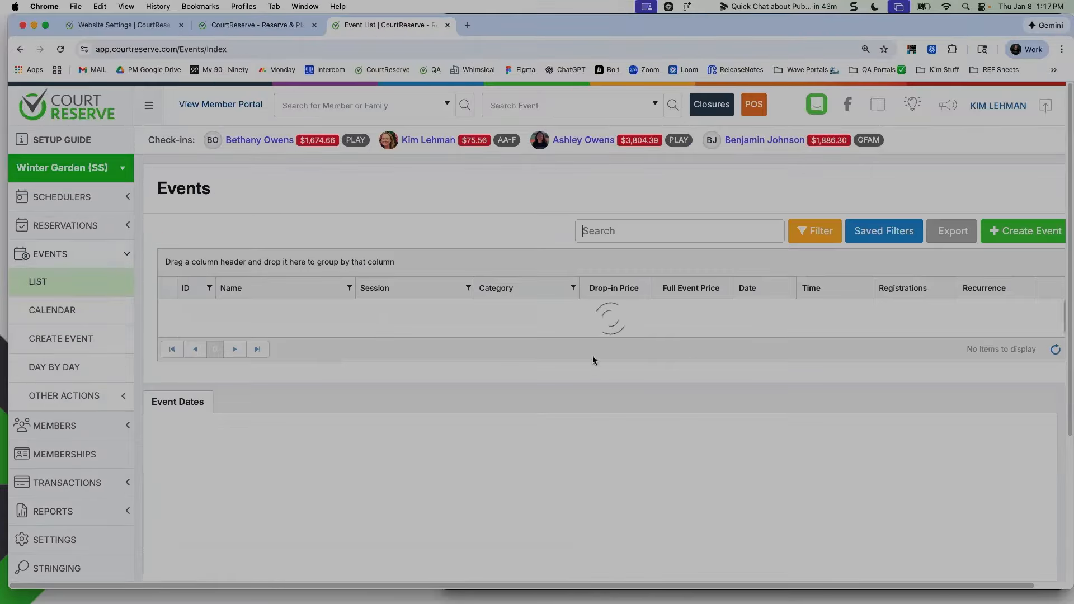
pyautogui.write('summer camp')
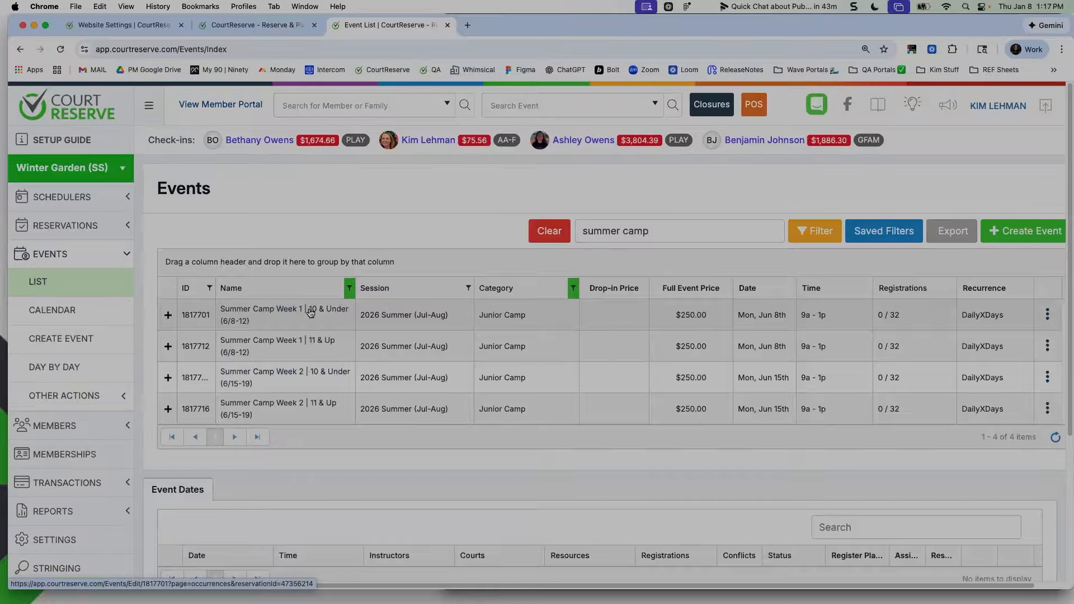
# Return to the new event filter and change its name to Summer Camp - 10 & Under
pyautogui.click(280, 25)
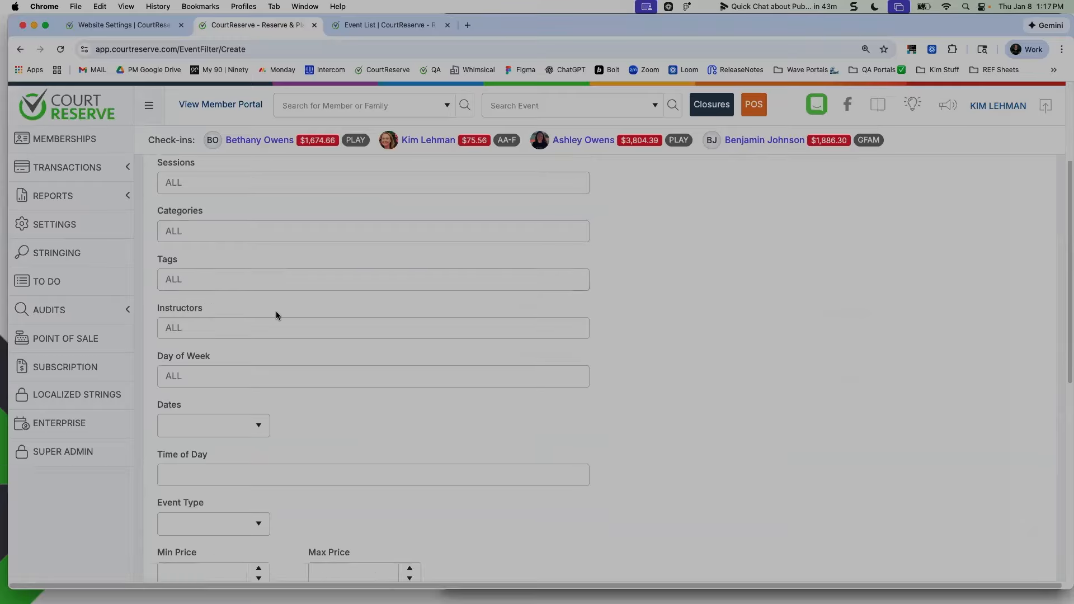
pyautogui.scroll(-10, 276, 311)
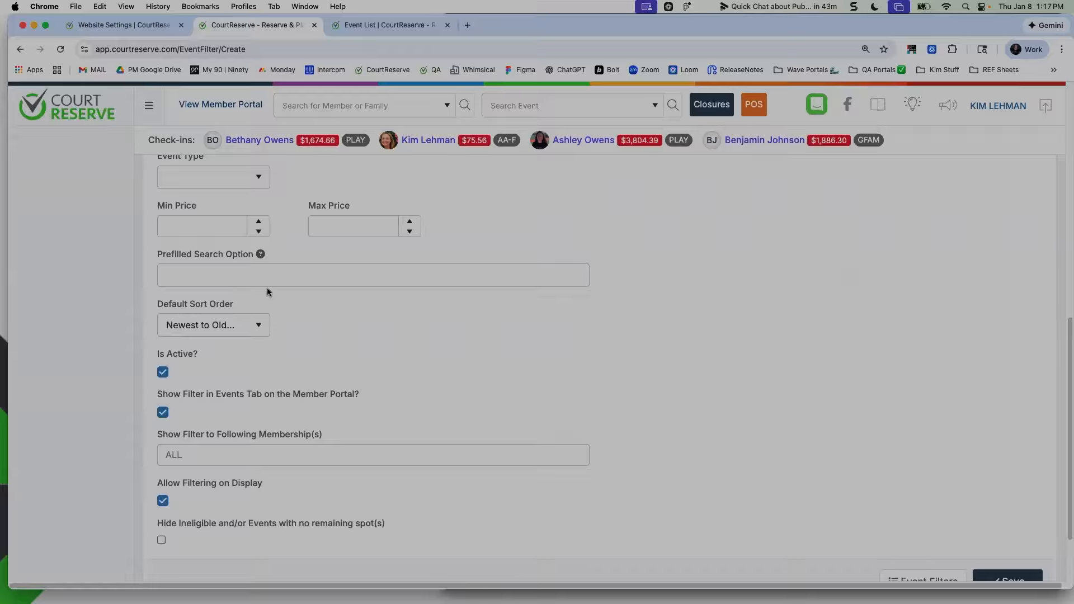
pyautogui.scroll(10, 266, 287)
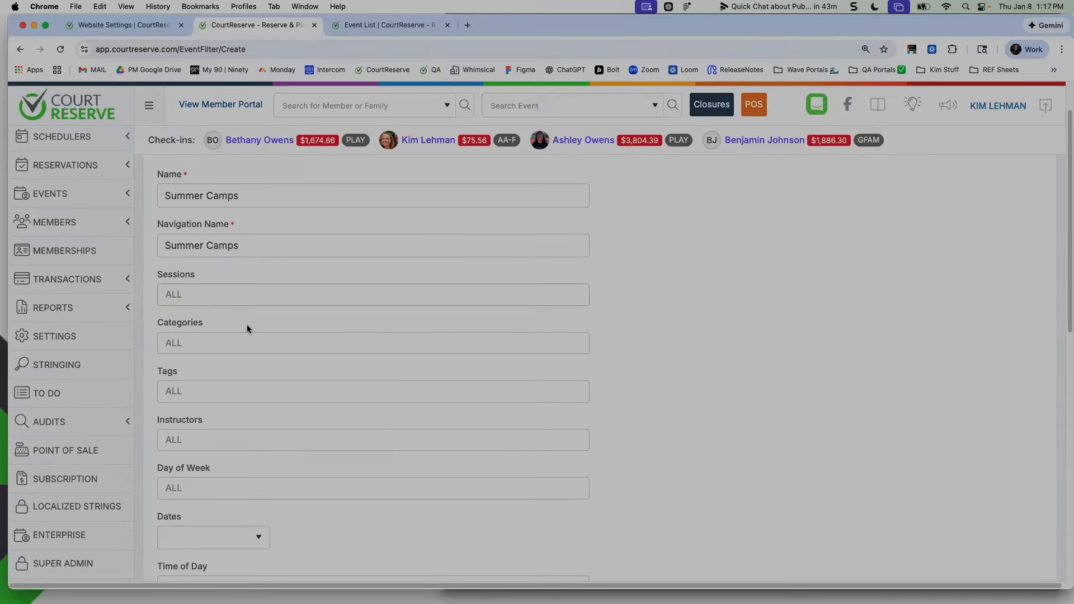
pyautogui.click(266, 197)
pyautogui.write('- 10 & Under')
# Limit the new event filter to the Junior Camp category
pyautogui.click(220, 344)
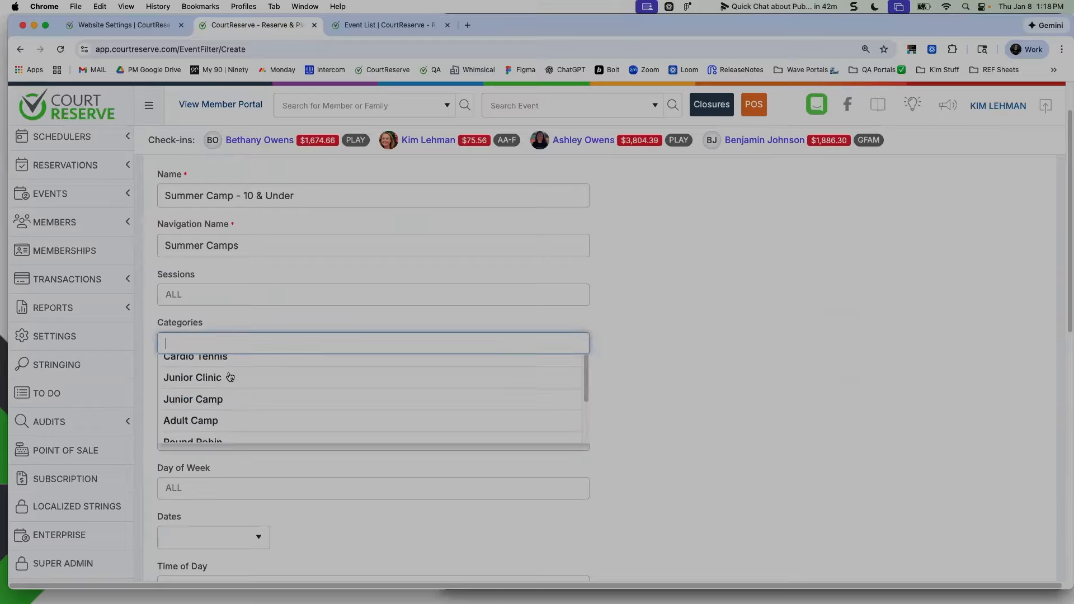
pyautogui.click(368, 29)
pyautogui.click(290, 29)
pyautogui.click(279, 361)
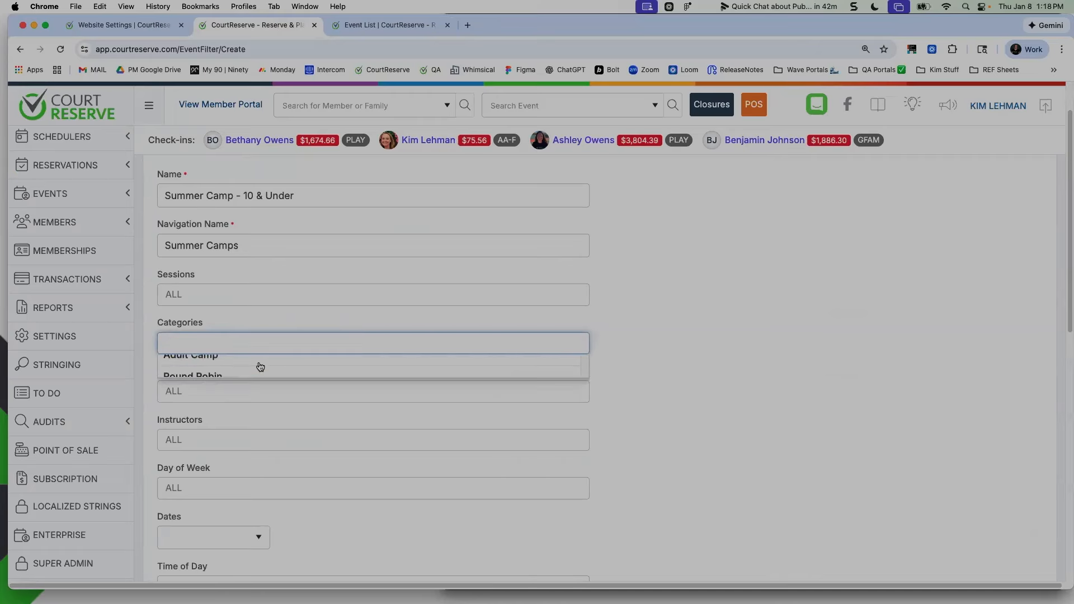
pyautogui.click(241, 451)
# Set the filter's prefilled search option to 10 & Under and save the event filter
pyautogui.scroll(-6, 412, 393)
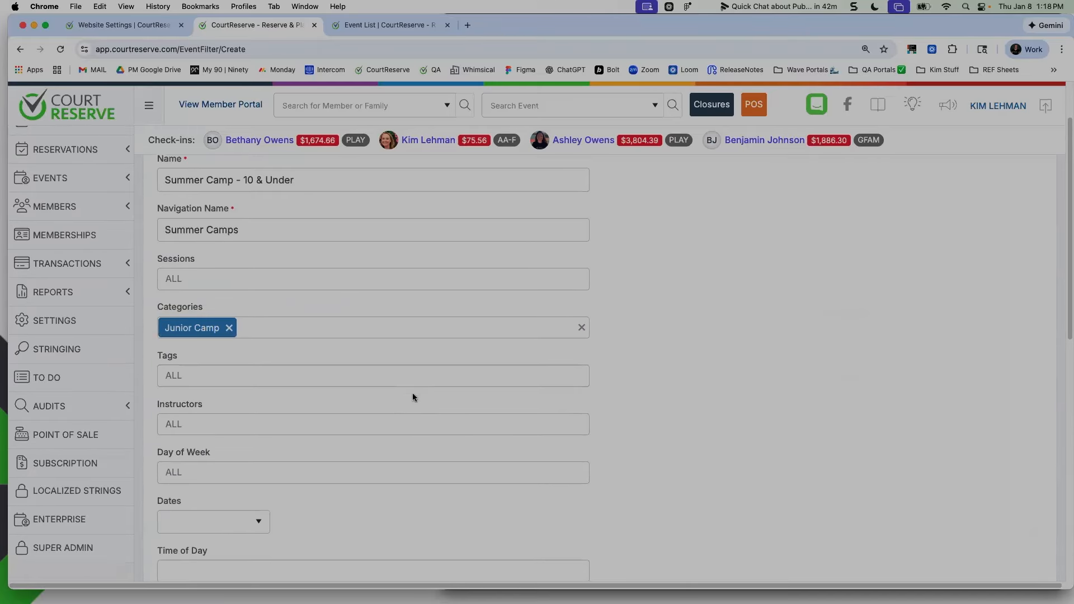
pyautogui.click(217, 410)
pyautogui.write('10 & U')
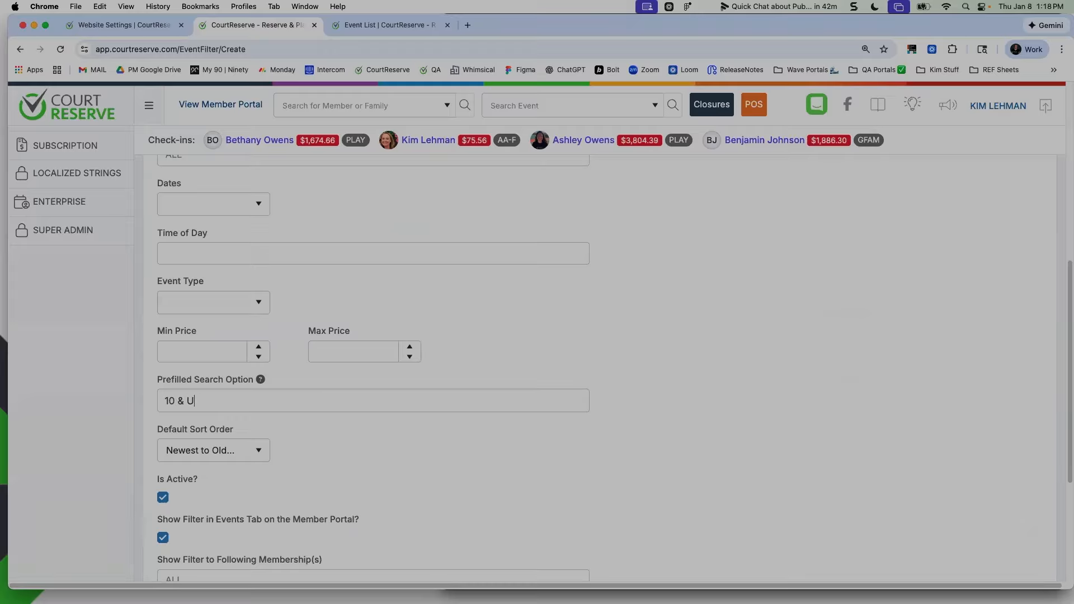
pyautogui.write('nder')
pyautogui.scroll(-5, 501, 458)
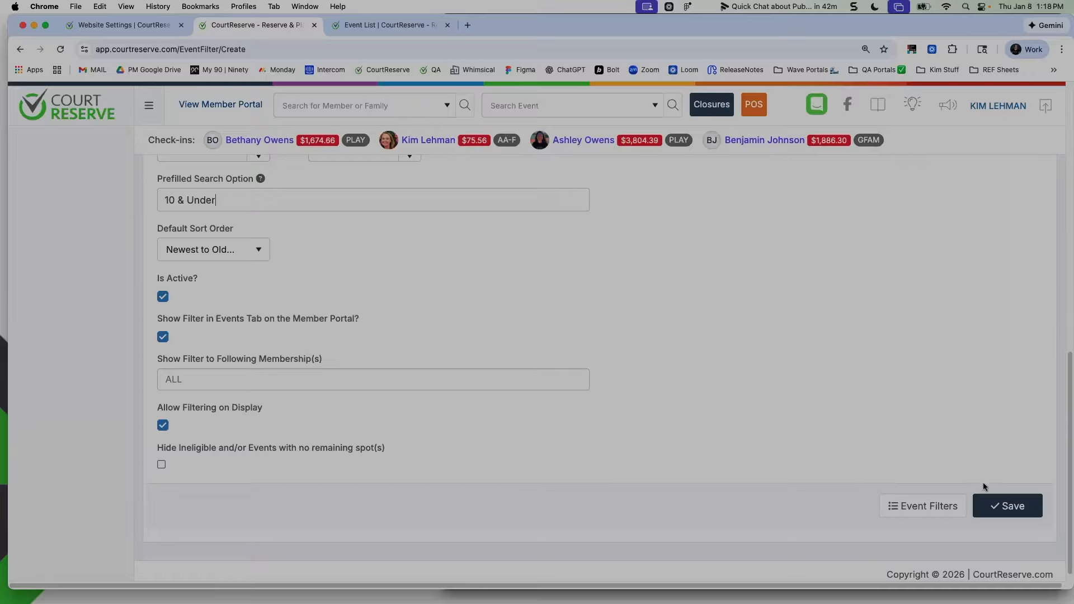
pyautogui.click(1013, 506)
# Copy the saved event filter and name the copy Summer Camp - 11 & Up
pyautogui.click(293, 306)
pyautogui.click(934, 237)
pyautogui.moveTo(253, 257); pyautogui.dragTo(248, 258)
pyautogui.press('BackSpace')
pyautogui.write('1')
pyautogui.doubleClick(273, 255)
pyautogui.write('Up')
# Change the copied filter's prefilled search option to 11 & Up and save it
pyautogui.scroll(-6, 541, 329)
pyautogui.scroll(-5, 355, 348)
pyautogui.click(340, 295)
pyautogui.press('super+a')
pyautogui.write('11 & Up')
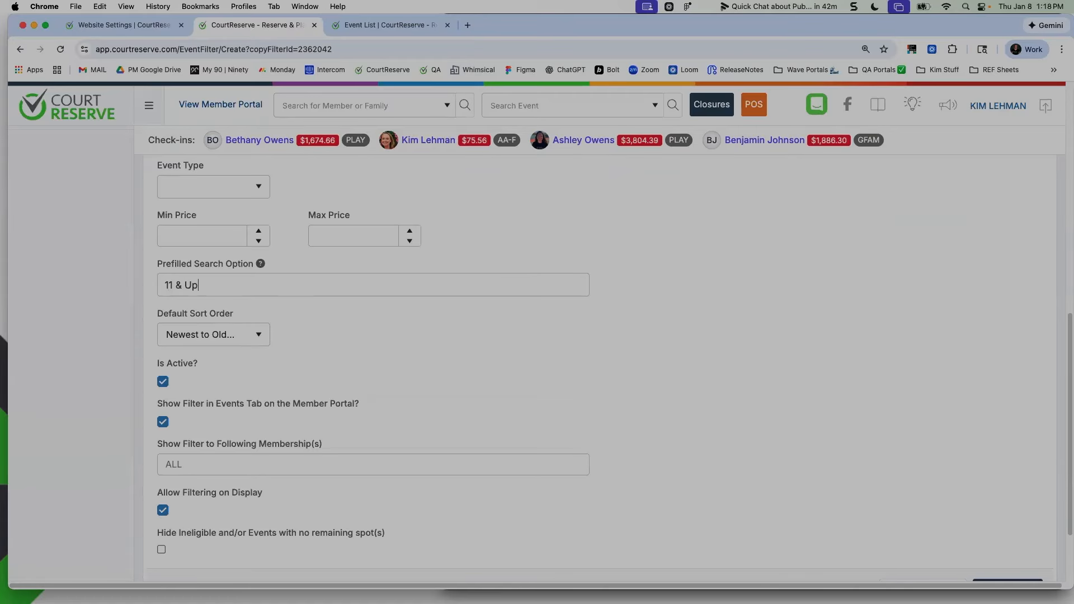
pyautogui.scroll(-3, 552, 337)
pyautogui.click(1007, 494)
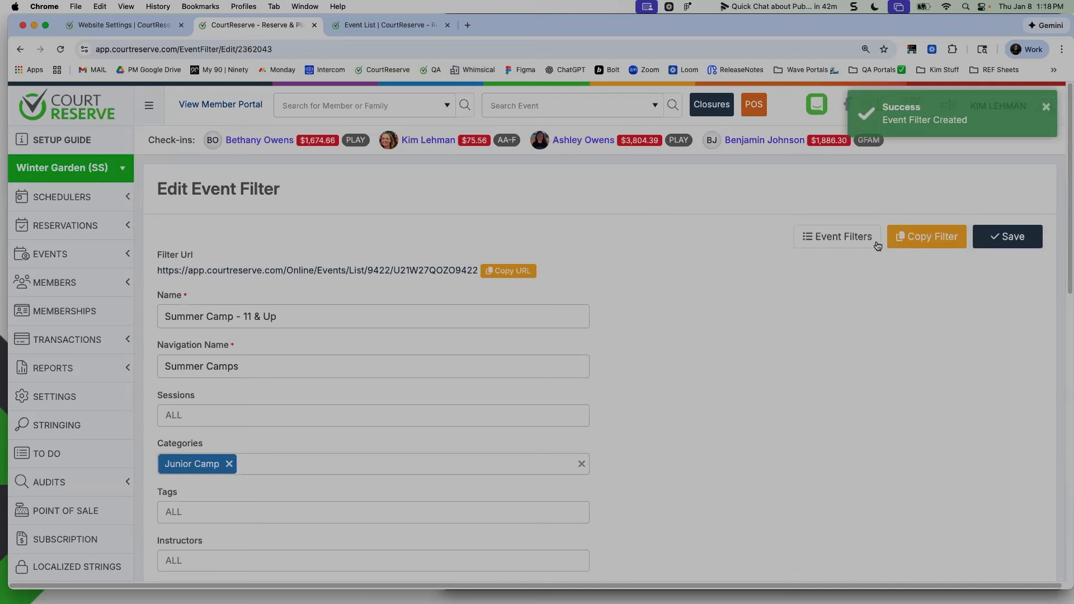
# Create a portal menu header link named Summer Camps with no URL and save it
pyautogui.click(871, 237)
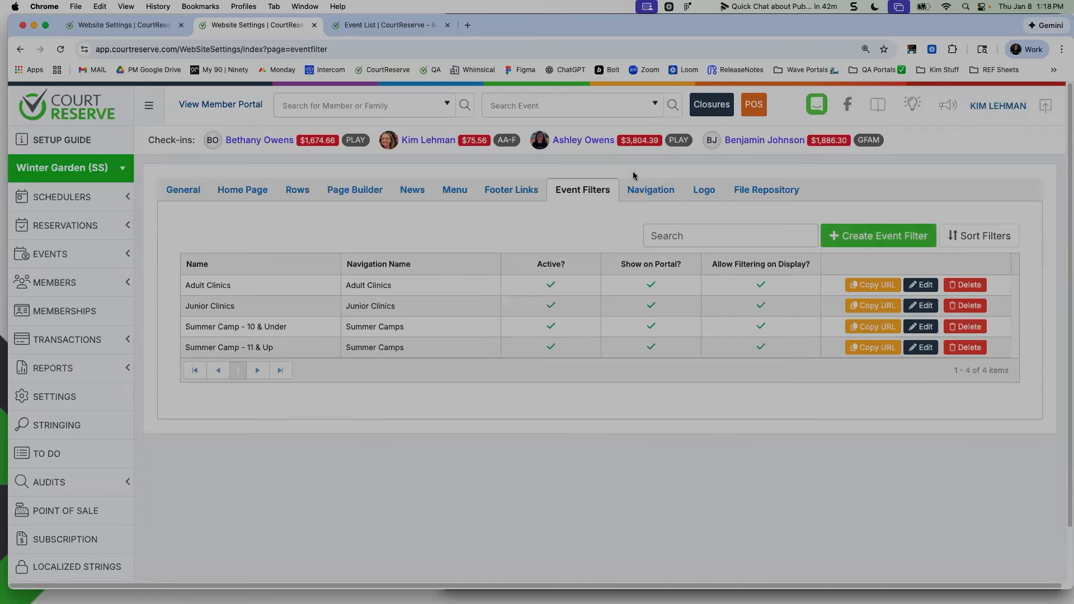
pyautogui.click(452, 193)
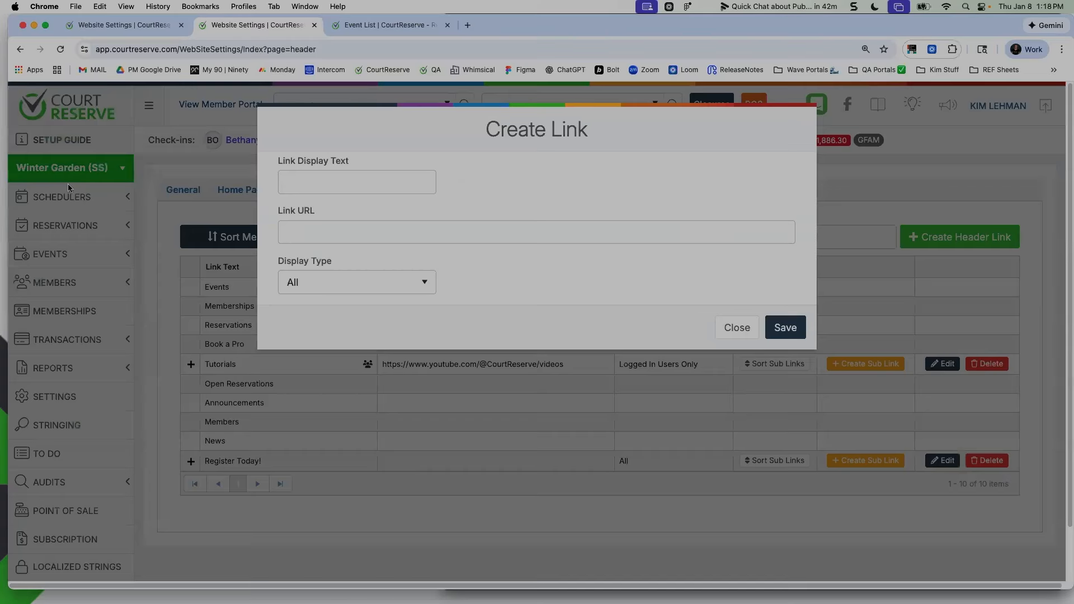
pyautogui.write('Summer Cmap')
pyautogui.write('s')
pyautogui.press('BackSpace')
pyautogui.press('BackSpace')
pyautogui.press('BackSpace')
pyautogui.press('BackSpace')
pyautogui.write('amp')
pyautogui.click(786, 328)
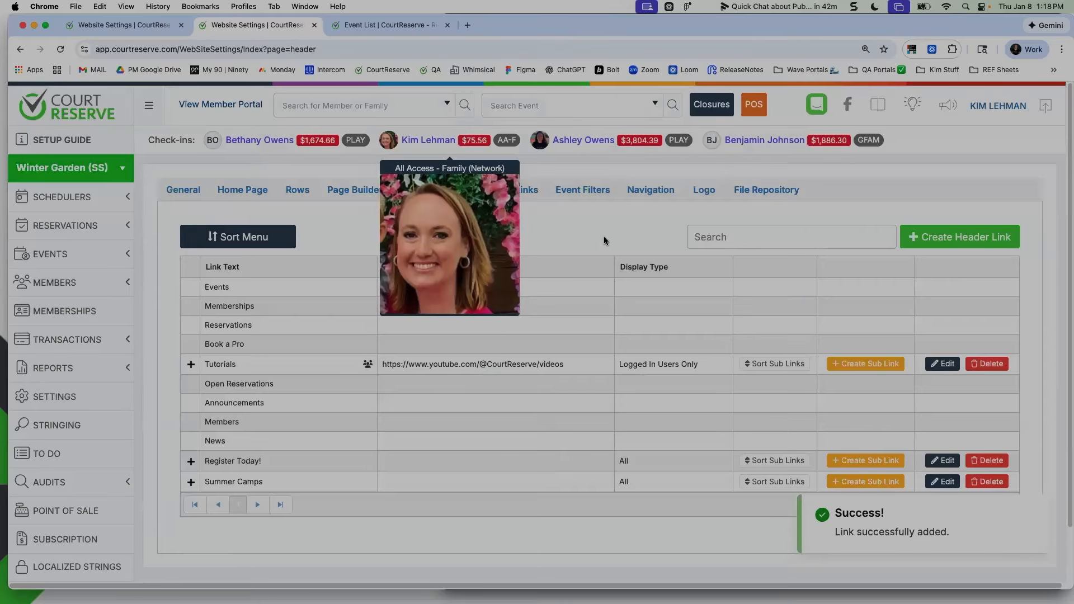
# Start a sub link under Summer Camps with the display text 10 & Under Camp
pyautogui.click(845, 483)
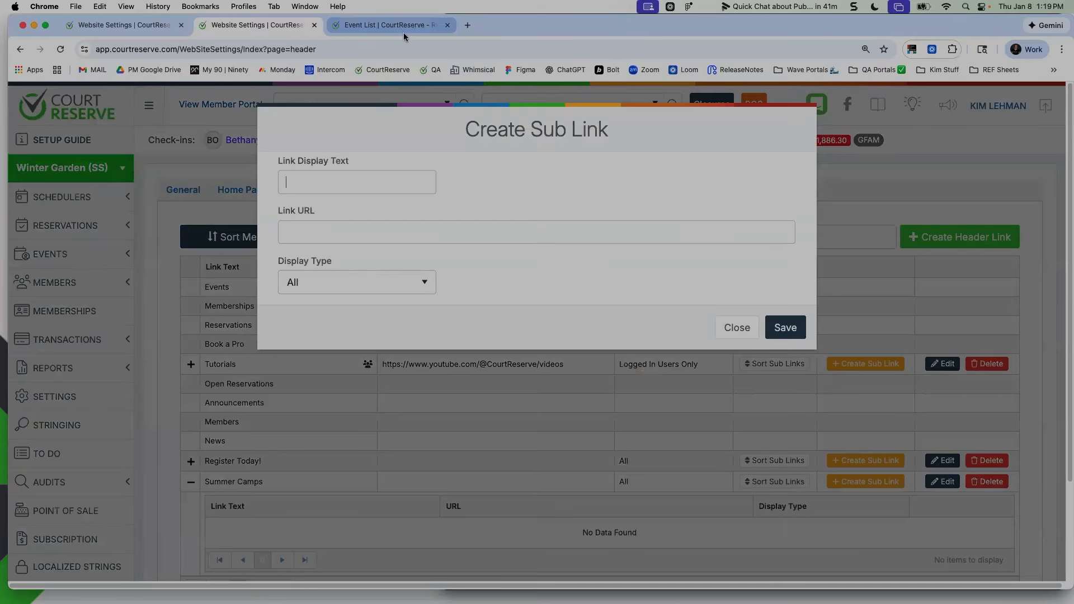
pyautogui.write('10 & Uneder Camp')
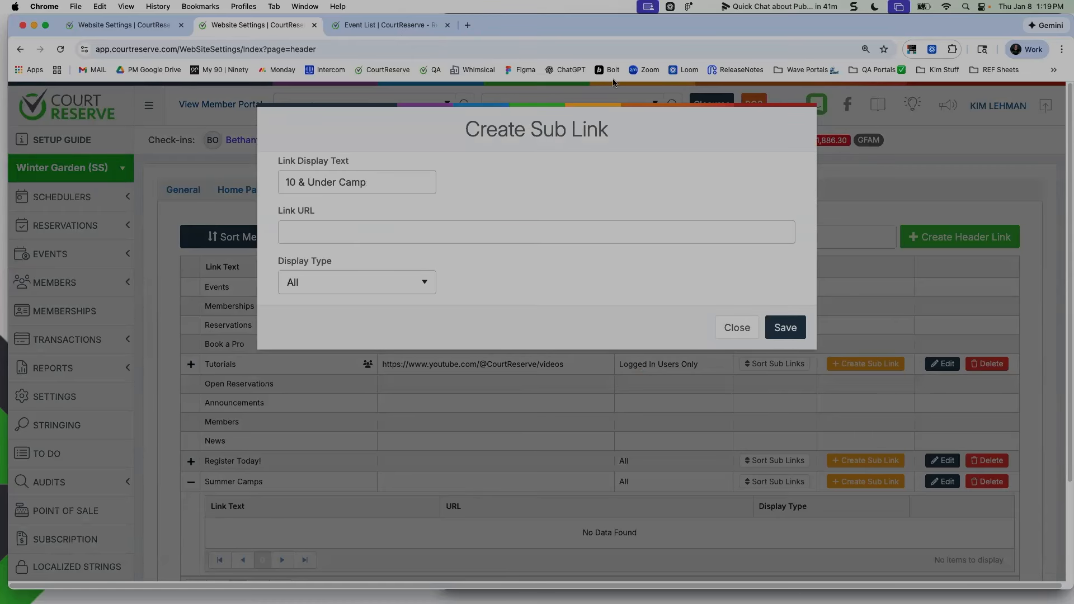
# Open the Event Filters list in the first website settings tab and copy the Summer Camp - 10 & Under filter's URL
pyautogui.click(392, 31)
pyautogui.click(255, 27)
pyautogui.click(78, 32)
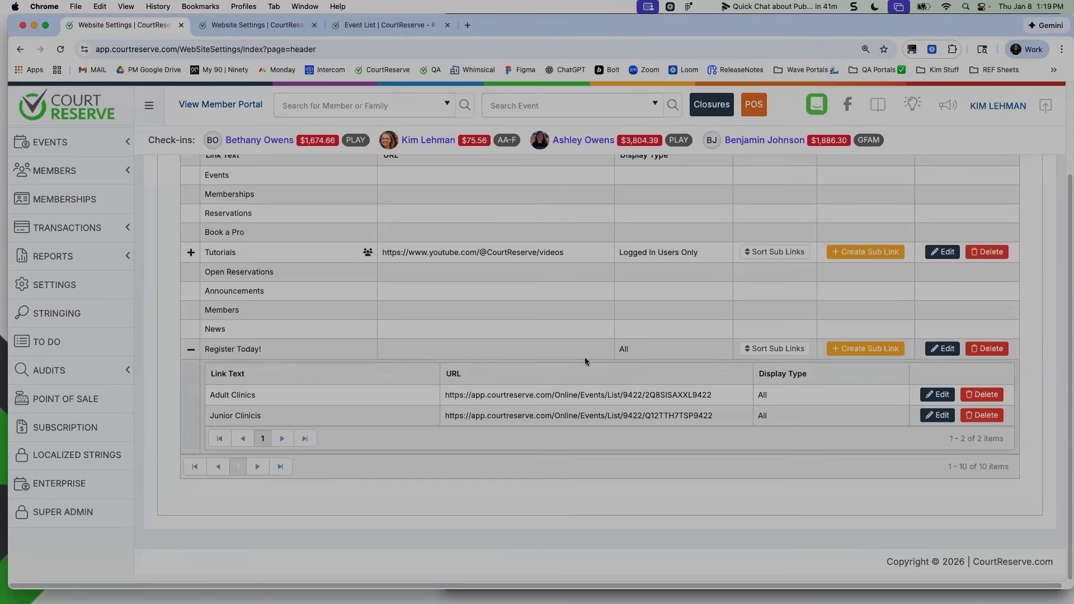
pyautogui.scroll(4, 66, 252)
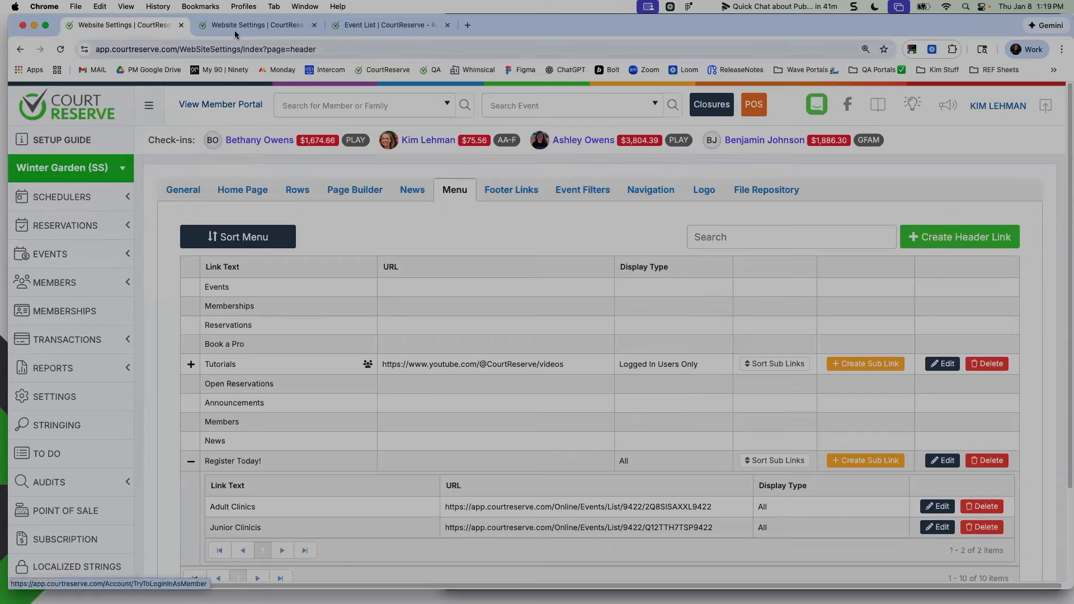
pyautogui.click(510, 190)
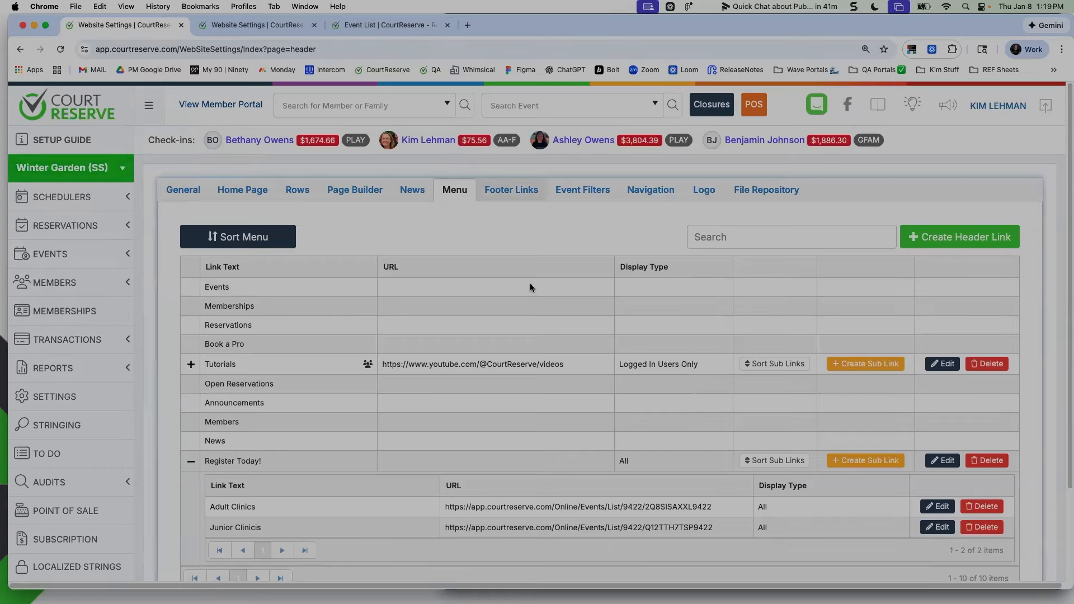
pyautogui.click(584, 200)
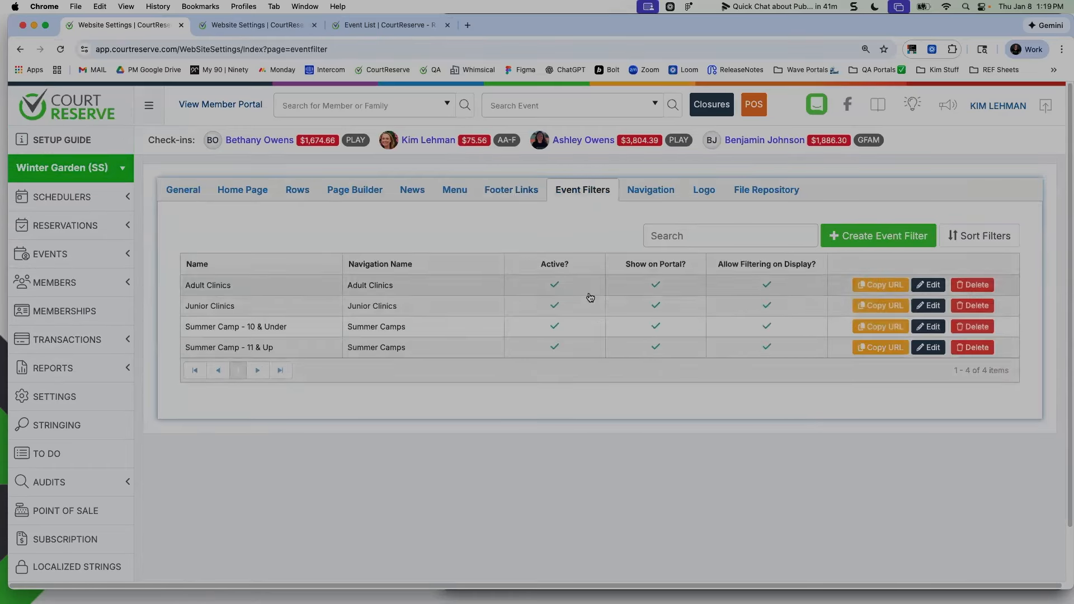
pyautogui.click(880, 327)
# Paste the copied filter address as the link URL of the 10 & Under Camp sub link and save it
pyautogui.click(278, 26)
pyautogui.click(373, 235)
pyautogui.press('super+v')
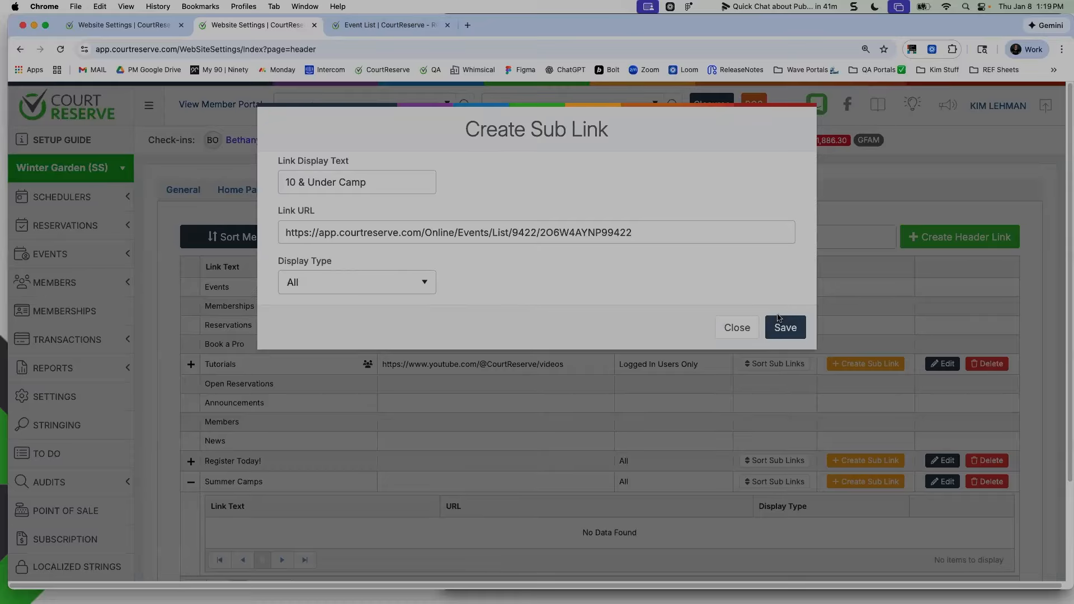
pyautogui.click(783, 328)
# Copy the URL of the Summer Camp - 11 & Up filter and close the Event List tab
pyautogui.click(120, 25)
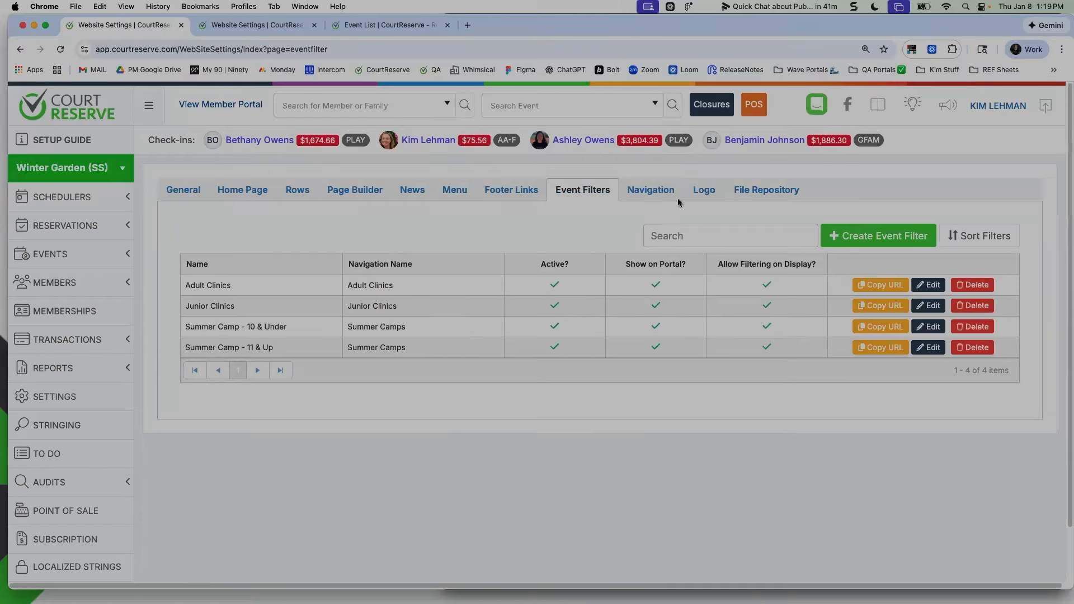
pyautogui.click(886, 350)
pyautogui.click(381, 25)
pyautogui.click(447, 25)
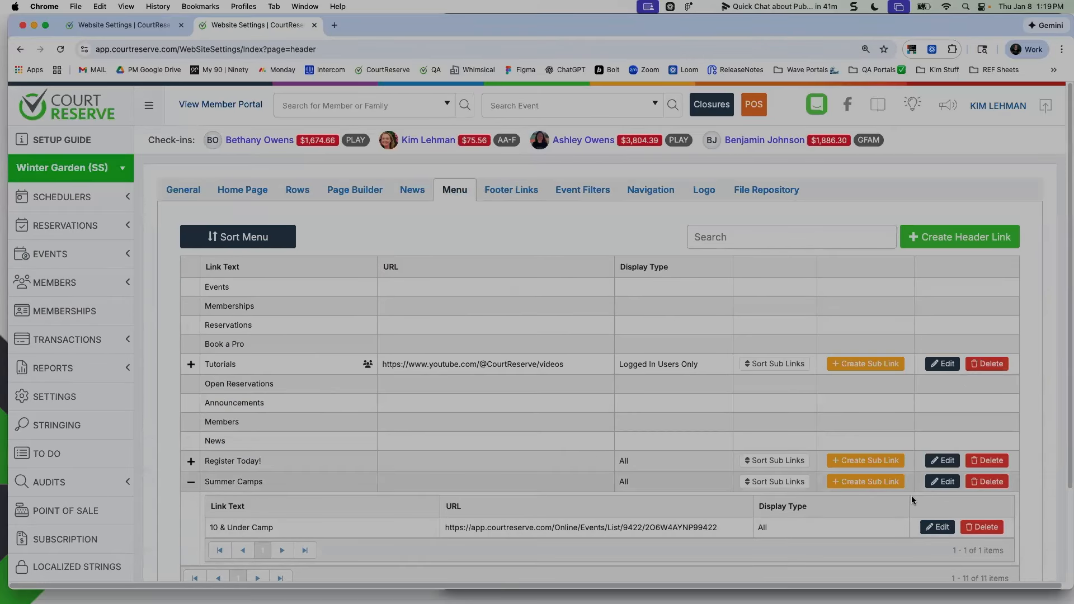
# Create a sub link named 11 & Up under Summer Camps with the copied filter URL and save it
pyautogui.click(866, 482)
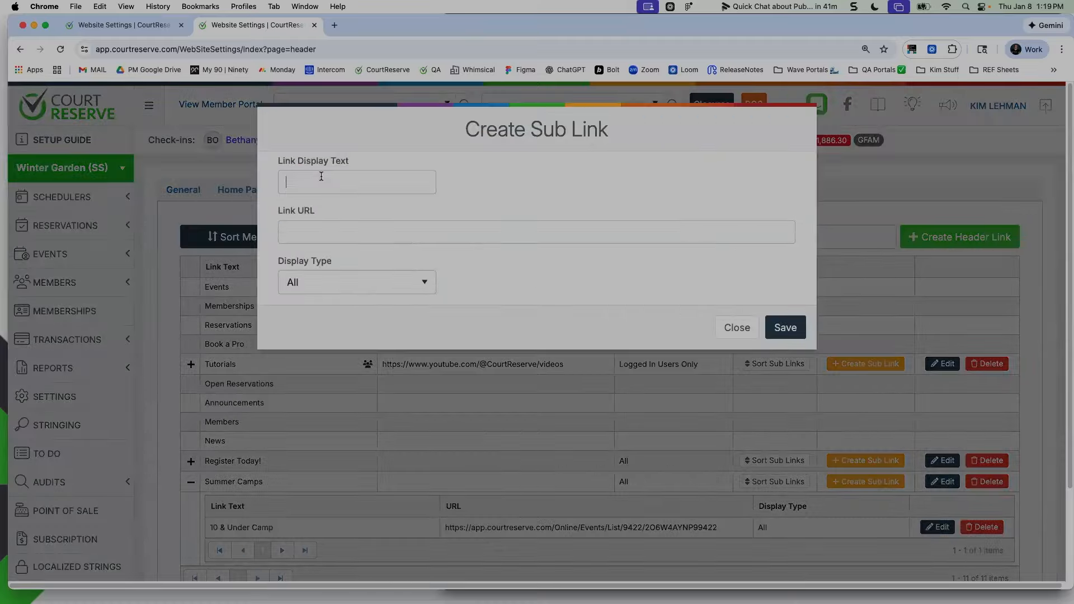
pyautogui.write('11 & Up')
pyautogui.press('Tab')
pyautogui.press('super+v')
pyautogui.click(786, 328)
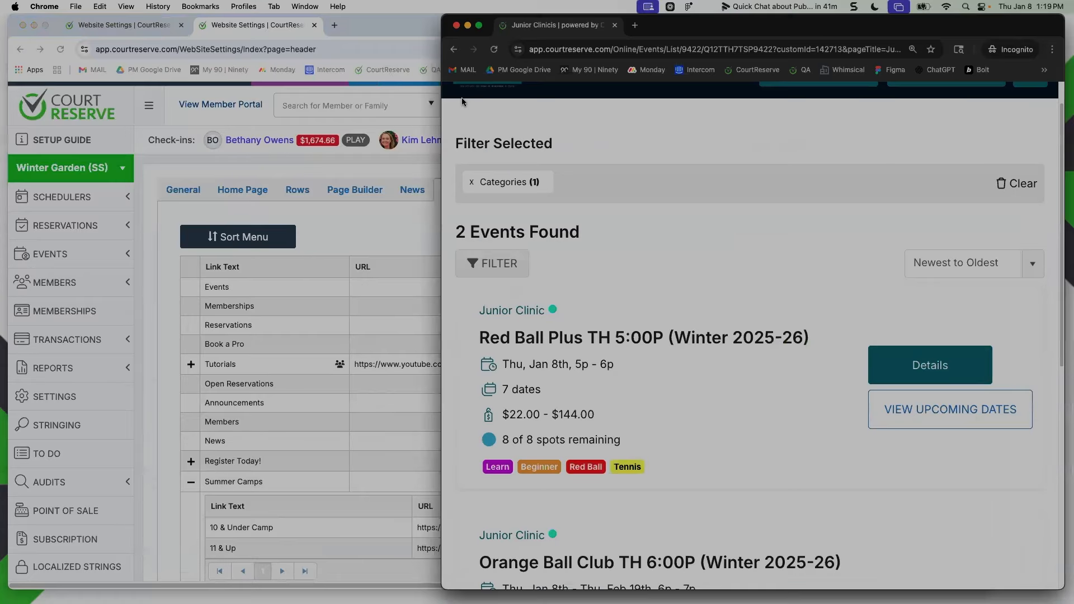
# Widen the Incognito window, go to the member portal home page and expand the Summer Camps menu
pyautogui.moveTo(441, 121); pyautogui.dragTo(66, 117)
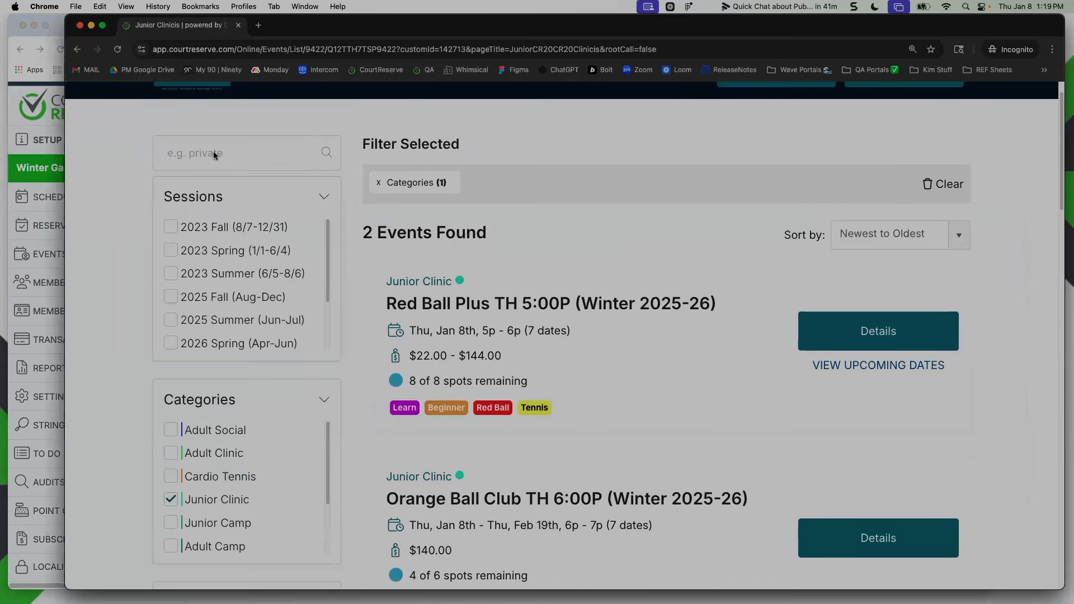
pyautogui.scroll(1, 213, 151)
pyautogui.click(200, 123)
pyautogui.click(569, 112)
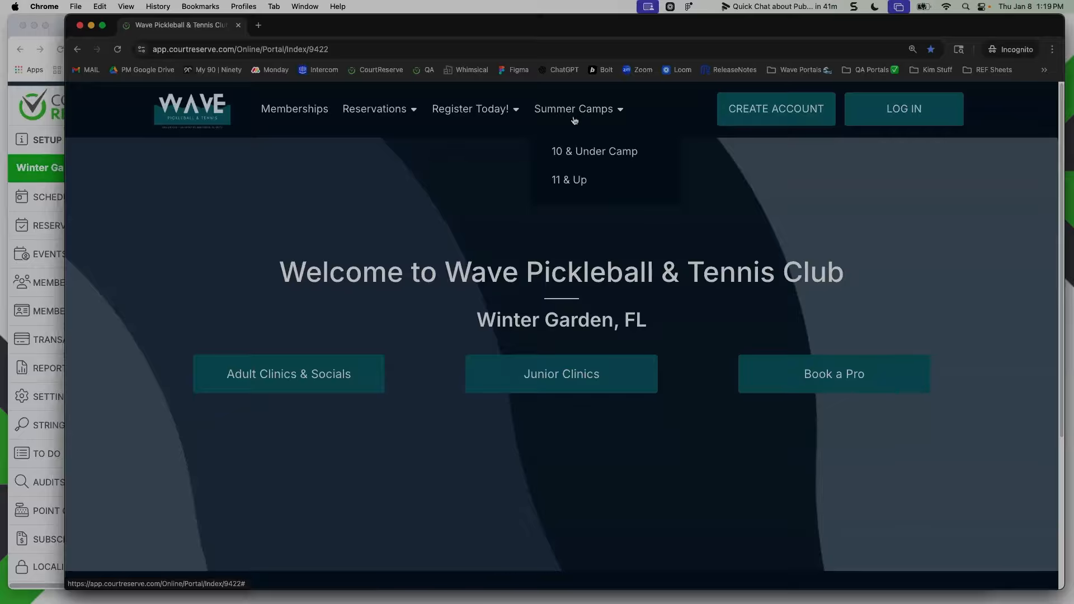
# Open the 10 & Under Camp sub link, review its filtered events and switch back to the admin window
pyautogui.click(591, 152)
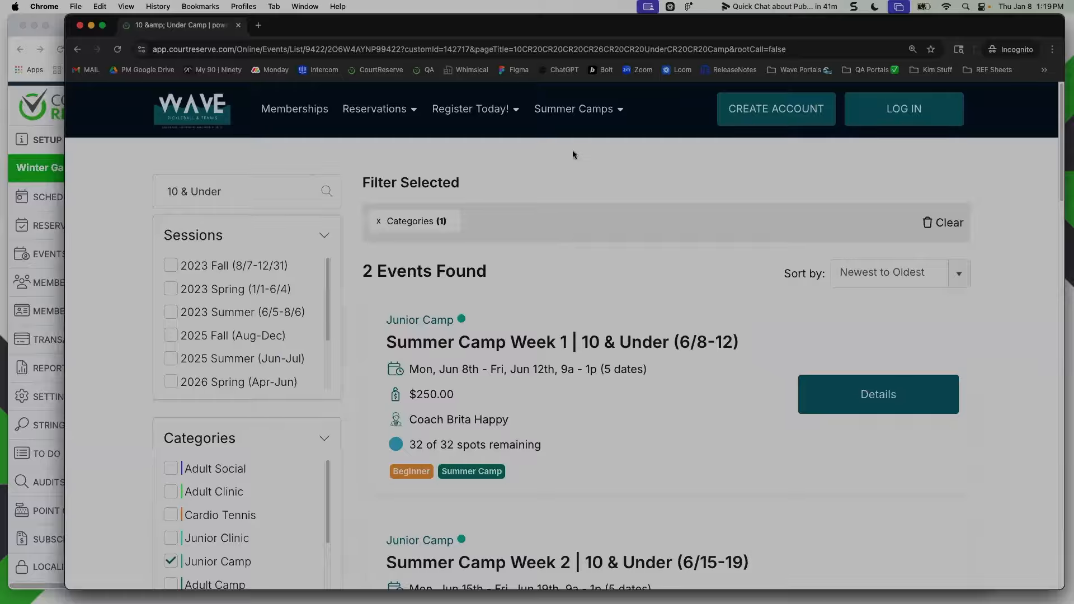
pyautogui.moveTo(578, 114)
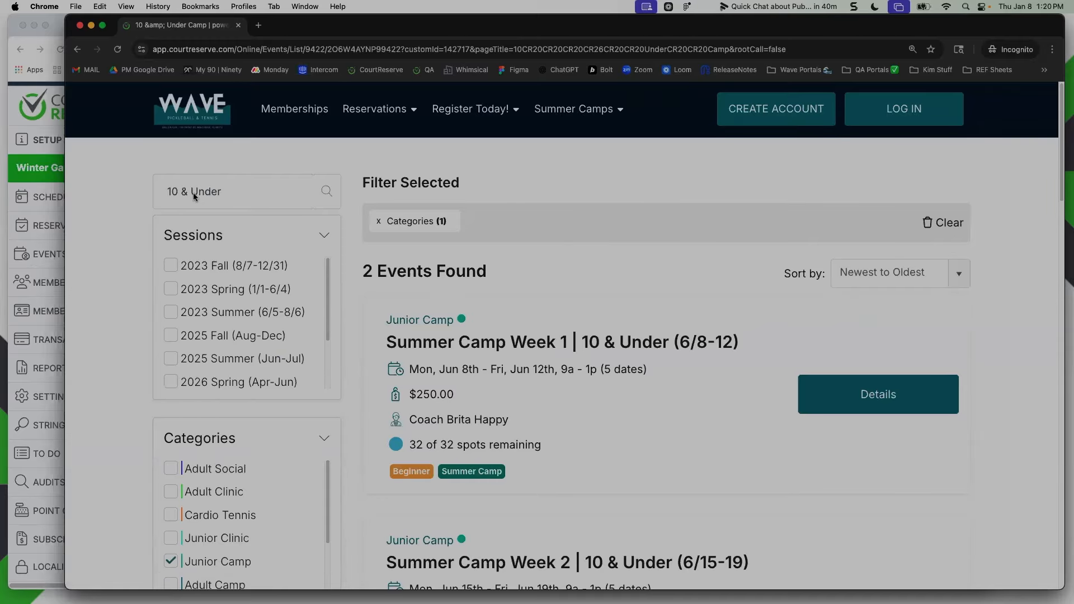
pyautogui.scroll(-2, 467, 276)
pyautogui.scroll(-3, 467, 276)
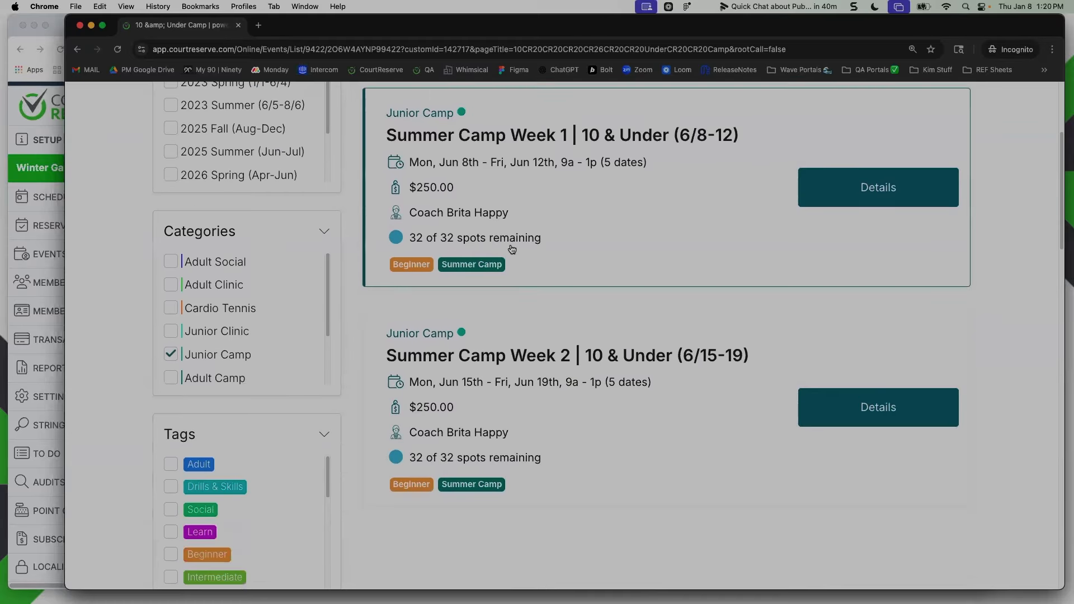
pyautogui.scroll(1, 466, 276)
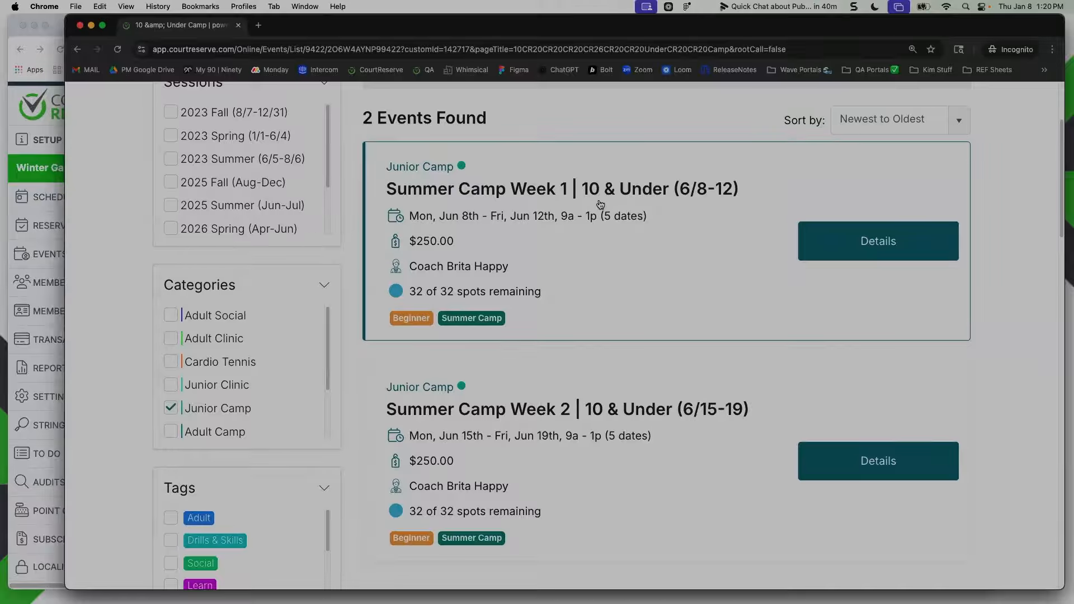
pyautogui.scroll(3, 596, 191)
pyautogui.moveTo(588, 134)
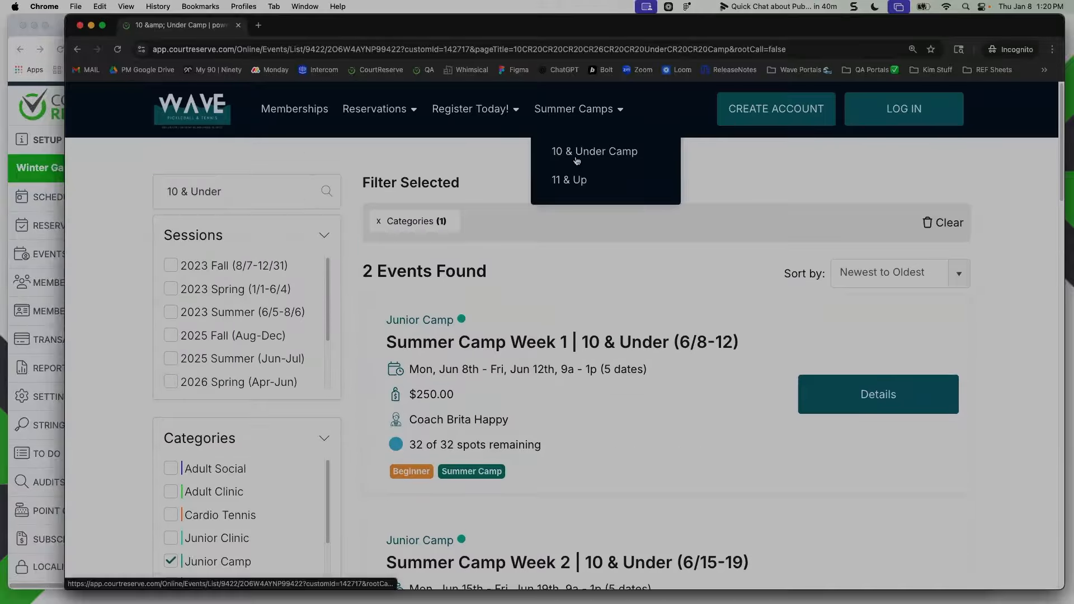
pyautogui.click(27, 128)
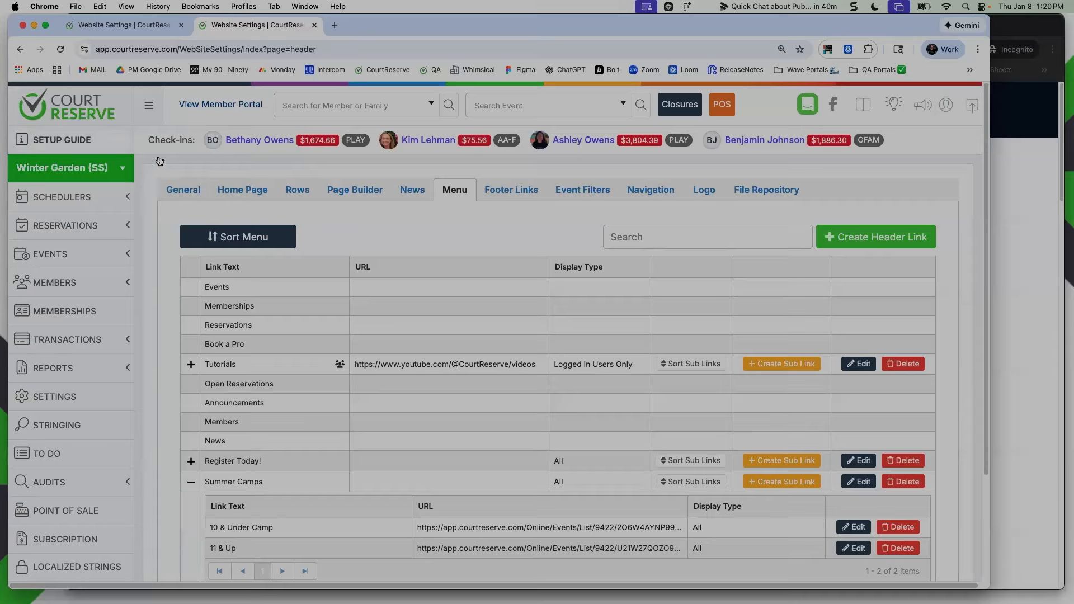
# Compare the Incognito portal page with the admin menu list and collapse the Summer Camps sub links
pyautogui.click(1014, 231)
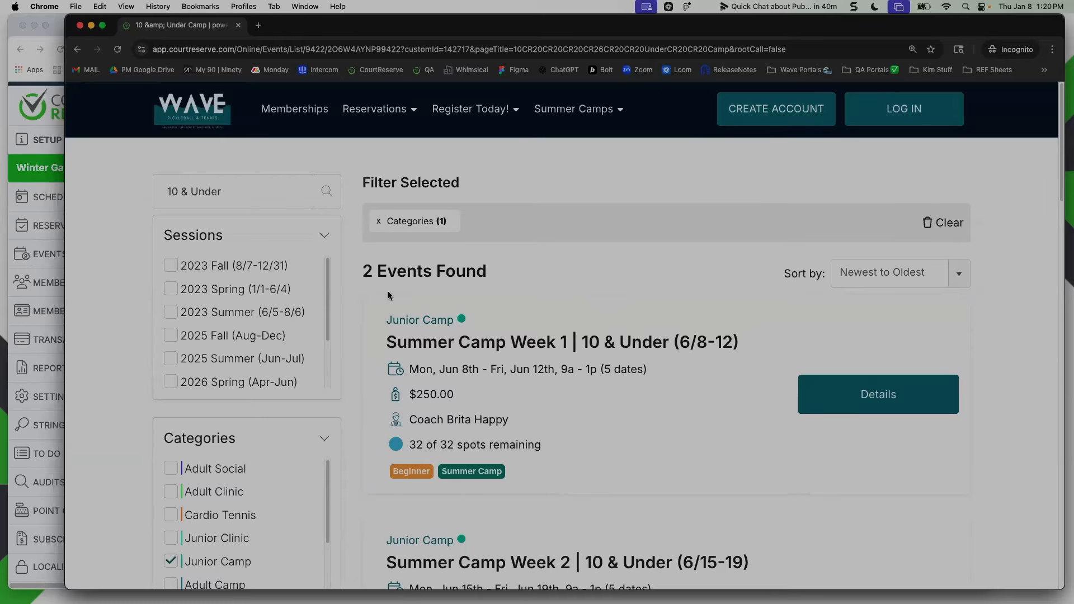
pyautogui.click(15, 130)
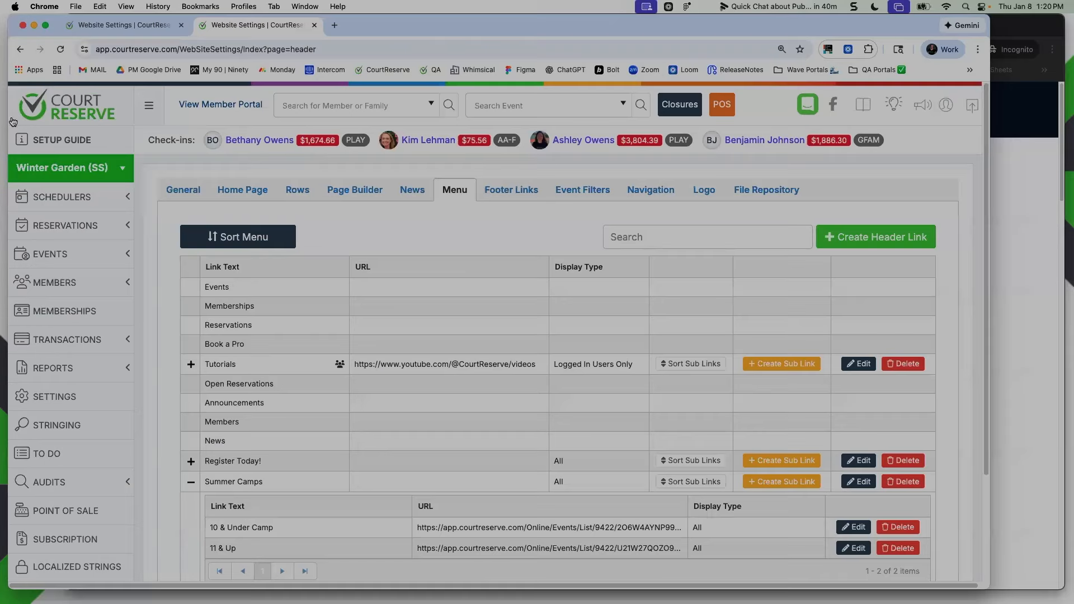
pyautogui.click(191, 484)
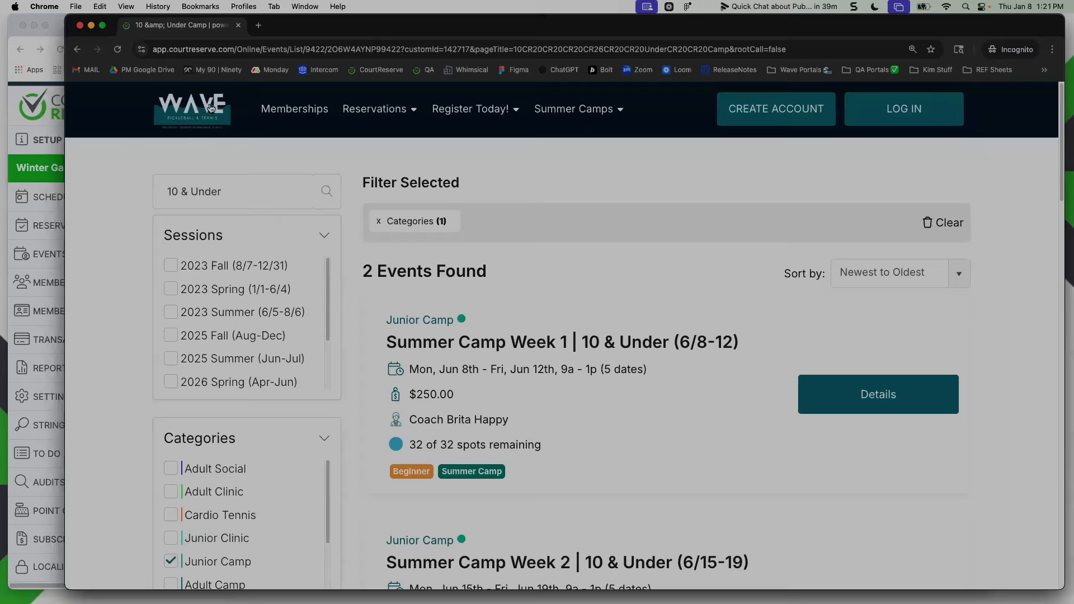
pyautogui.click(1030, 214)
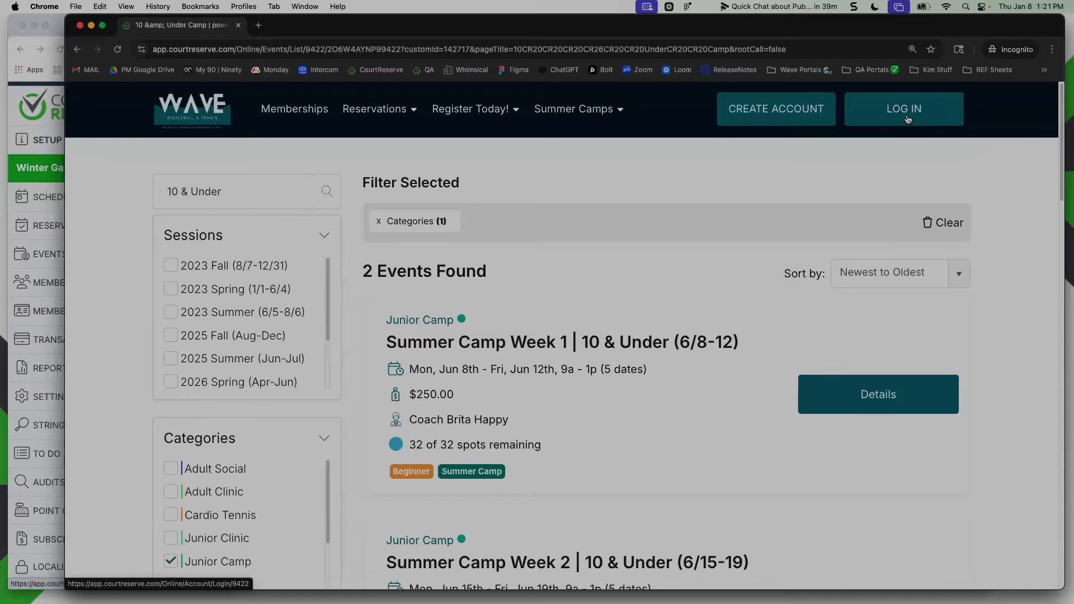
# Widen the admin window, open the member portal as a logged-in user and check it against the Event Filters list
pyautogui.press('super+grave')
pyautogui.moveTo(990, 111); pyautogui.dragTo(1073, 93)
pyautogui.click(237, 107)
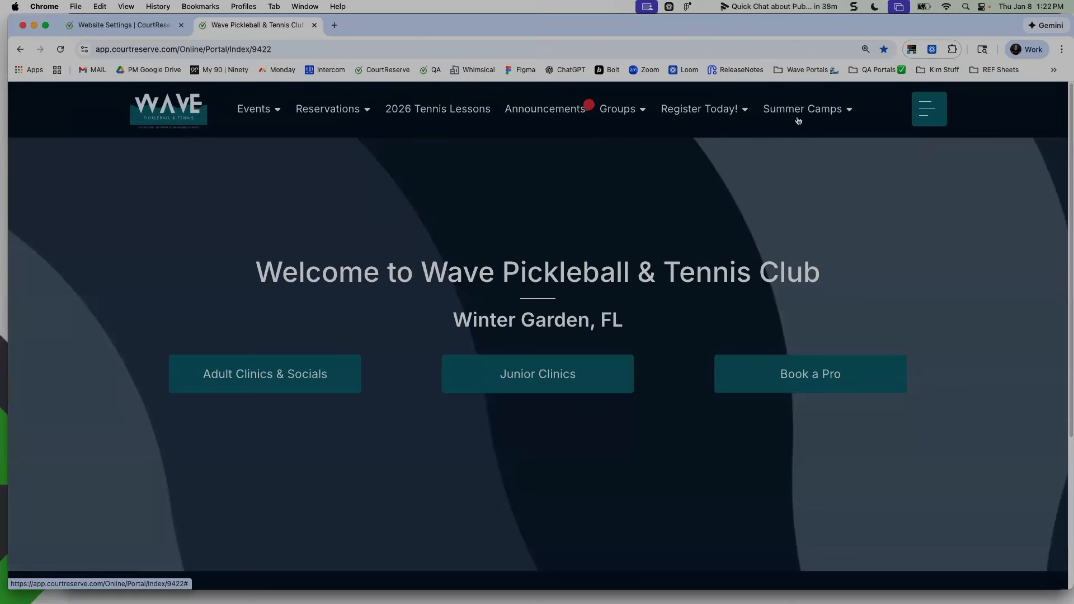
pyautogui.click(113, 28)
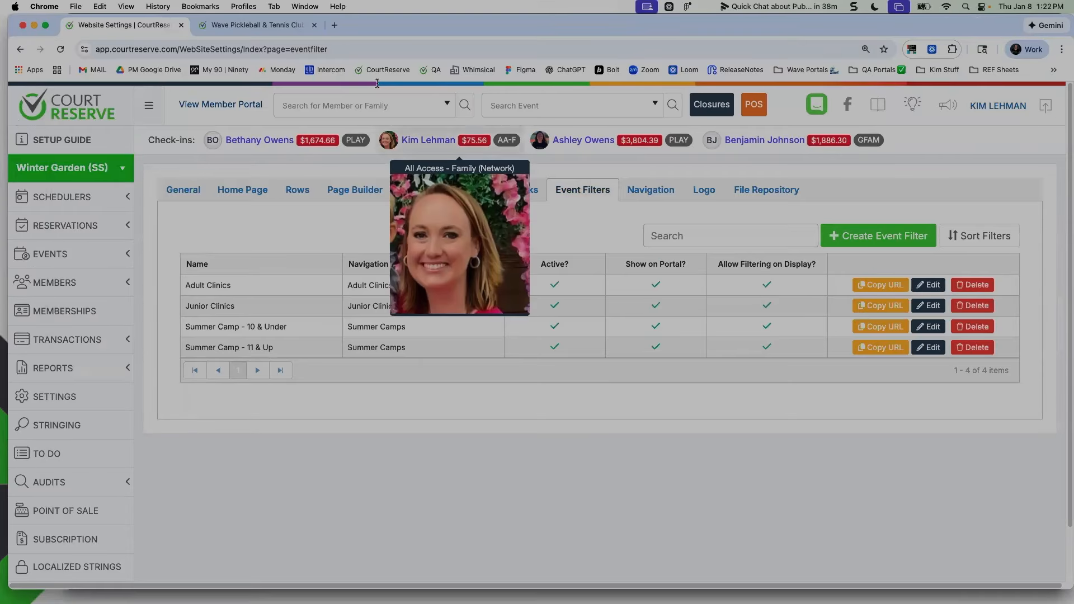
pyautogui.click(252, 26)
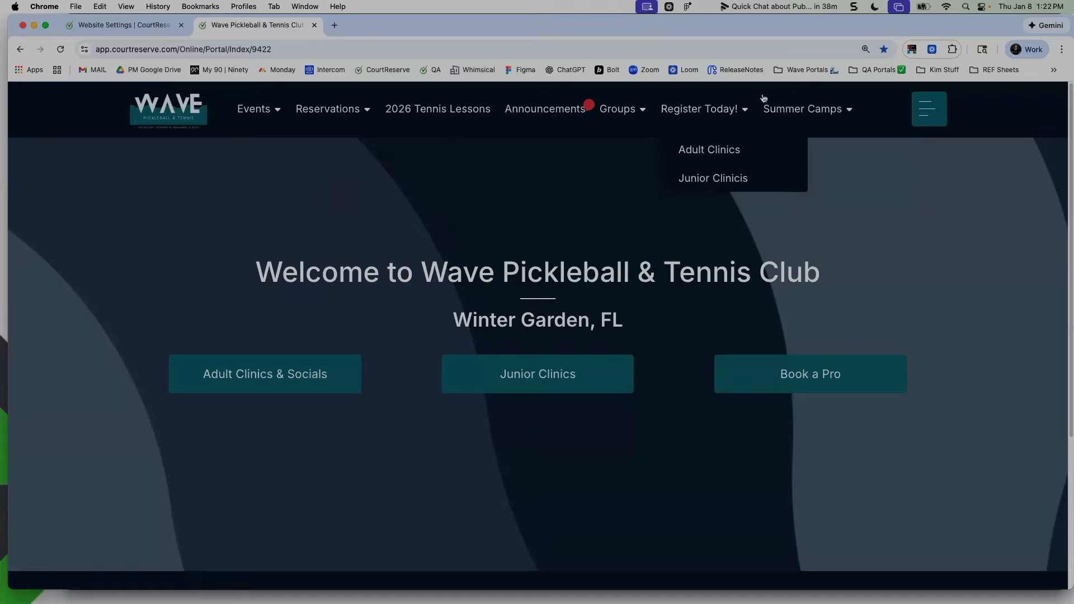
# Review the portal's Events menu, opening the full event List and the Adult Clinics filter
pyautogui.moveTo(288, 118)
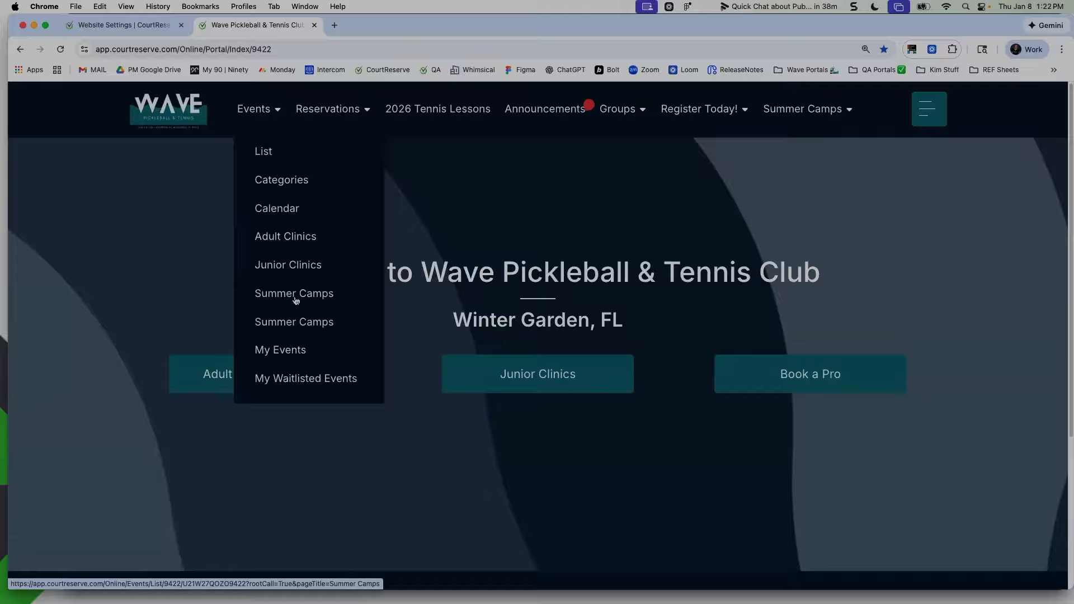
pyautogui.moveTo(271, 136)
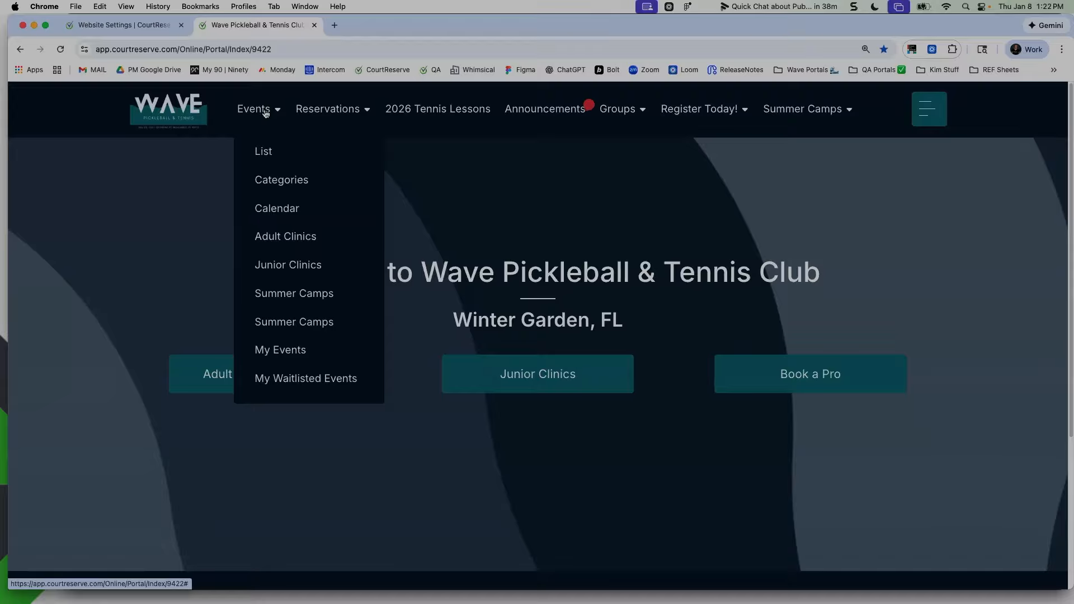
pyautogui.click(263, 156)
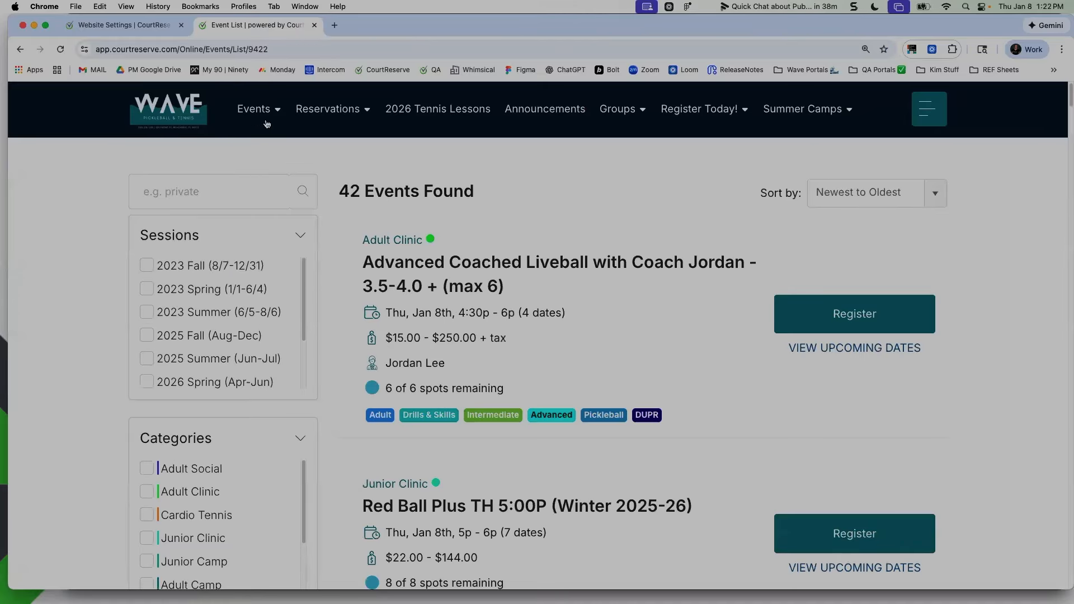
pyautogui.moveTo(263, 112)
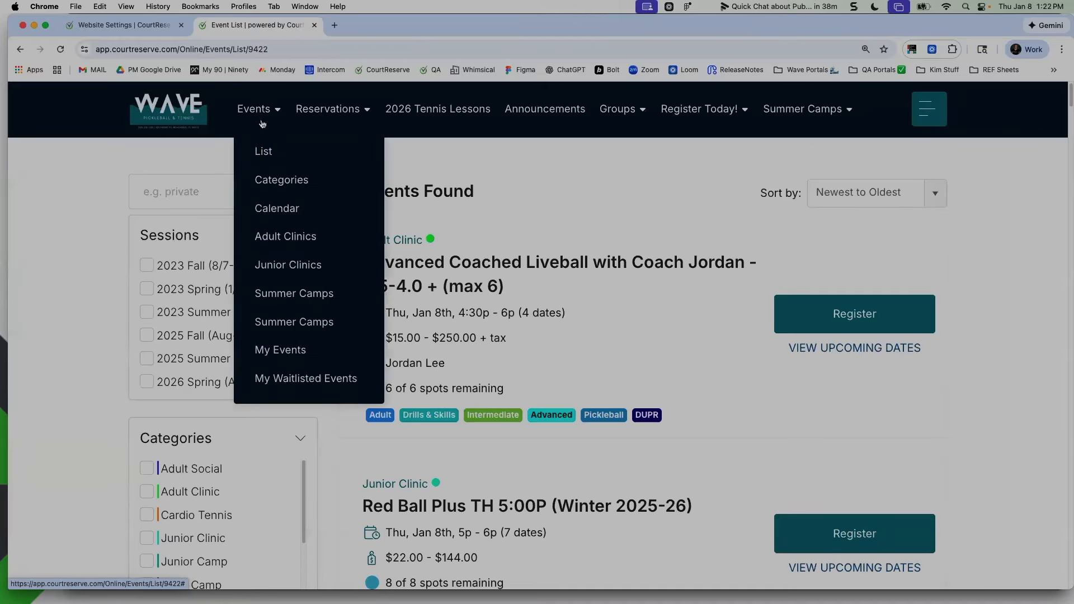
pyautogui.click(285, 239)
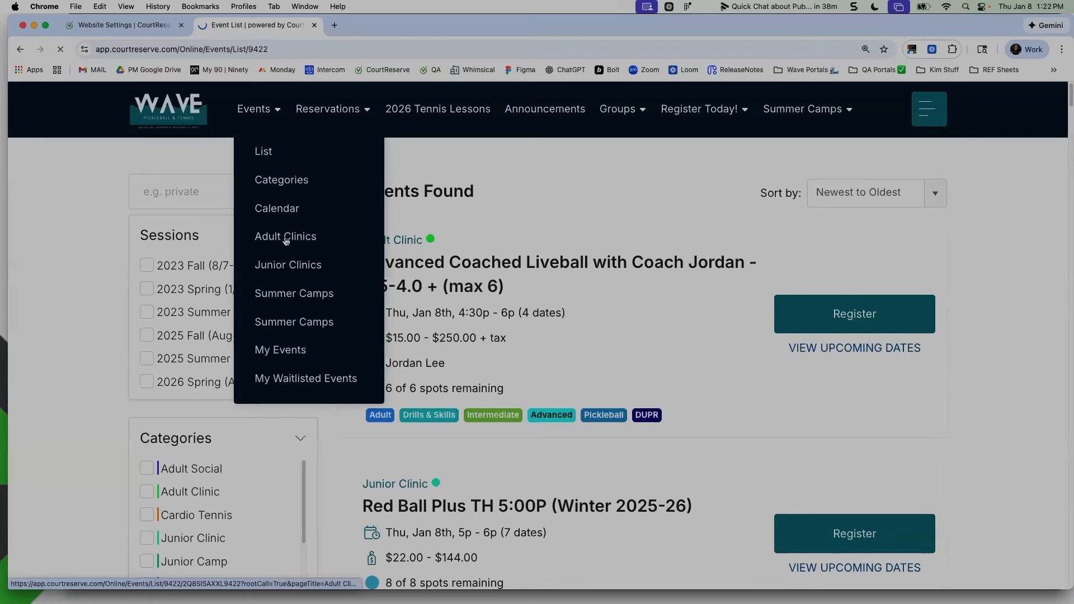